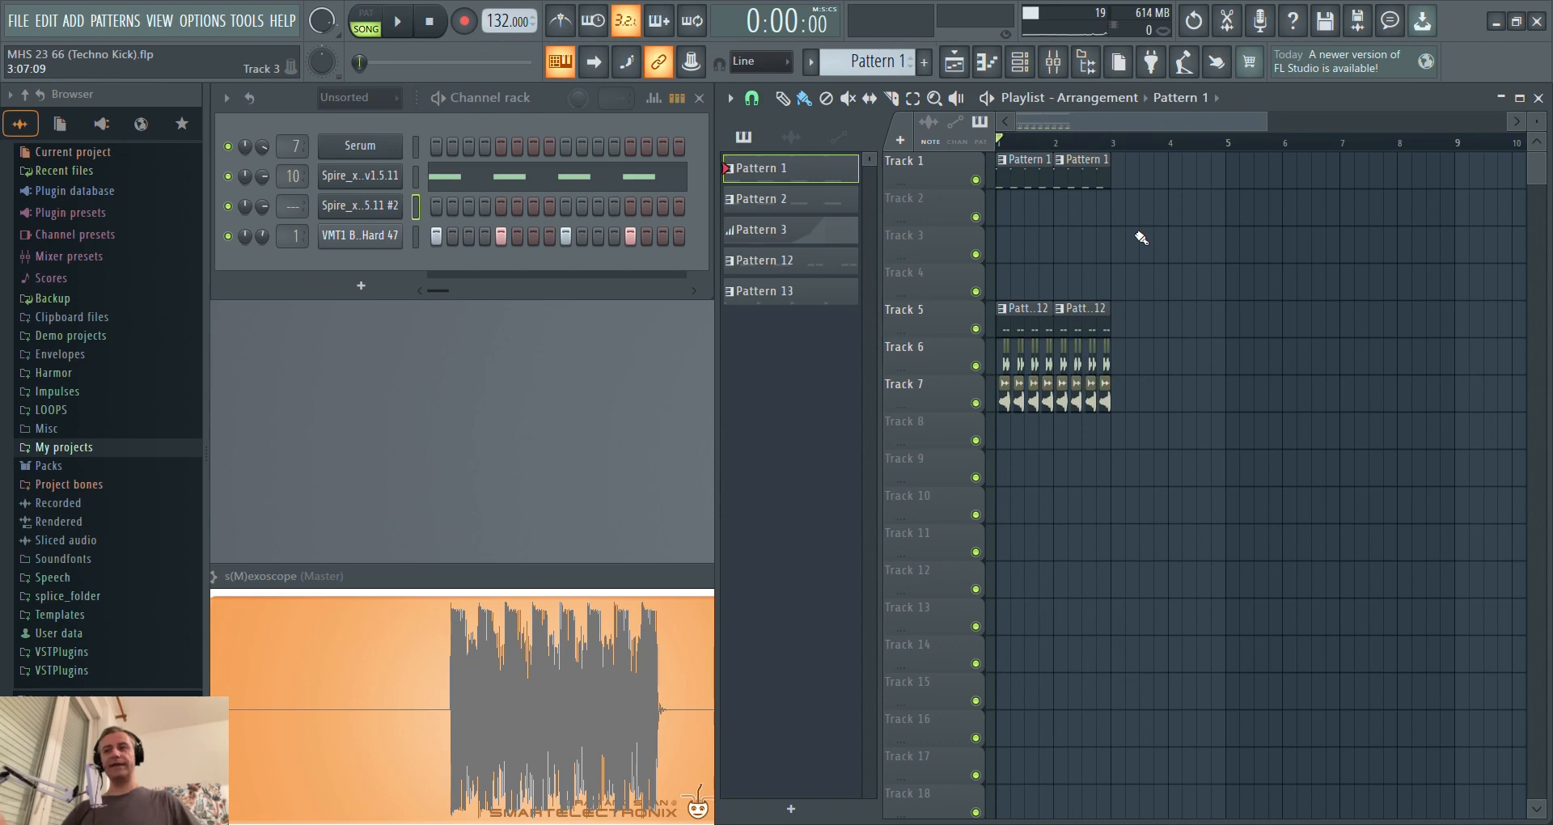
Look at the settings of the first Spire channel, then close its plugin window.
click(348, 184)
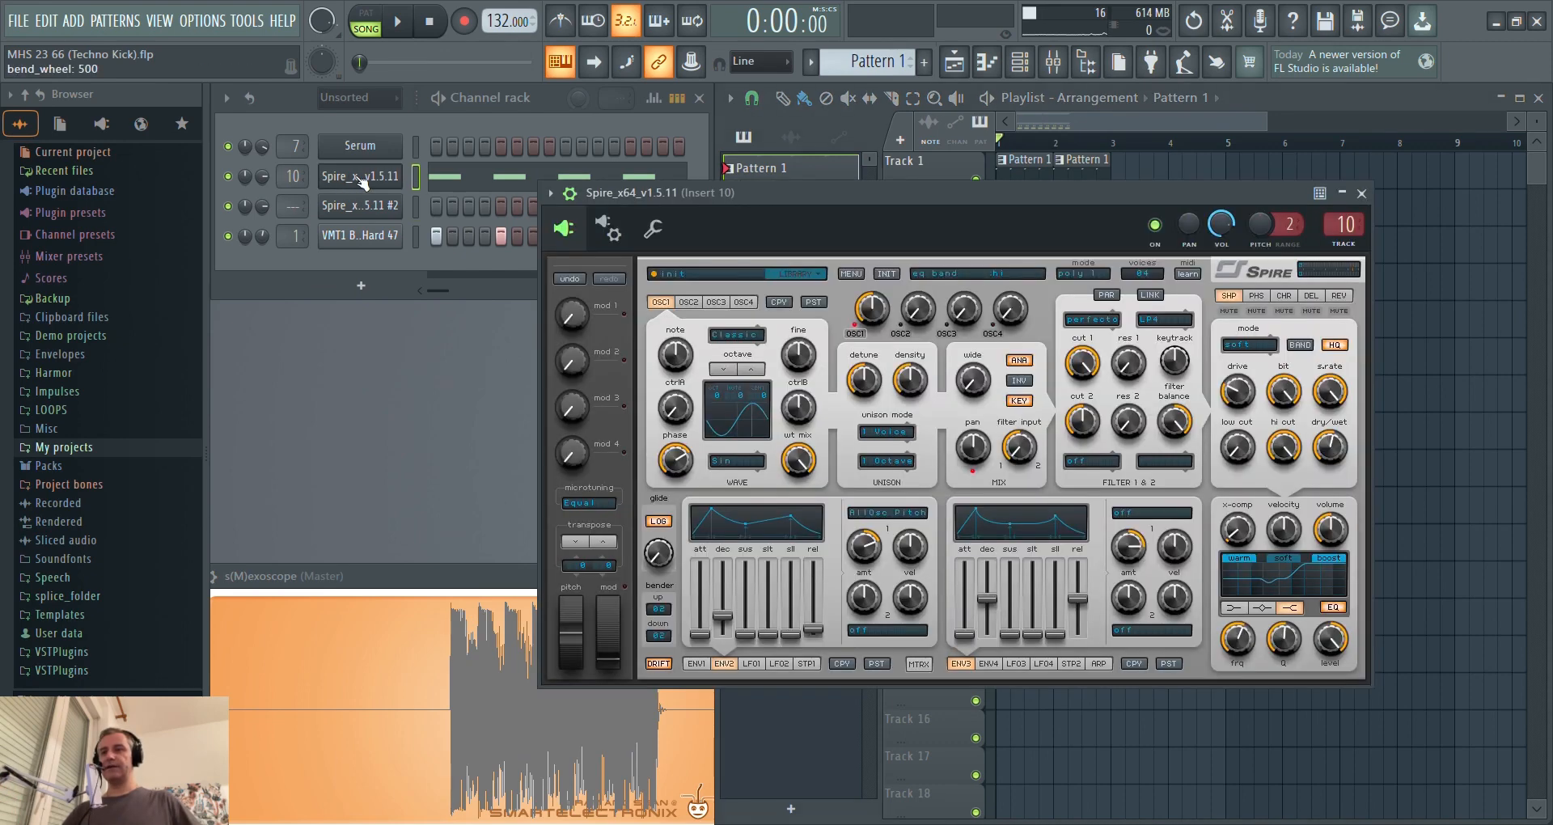
click(362, 180)
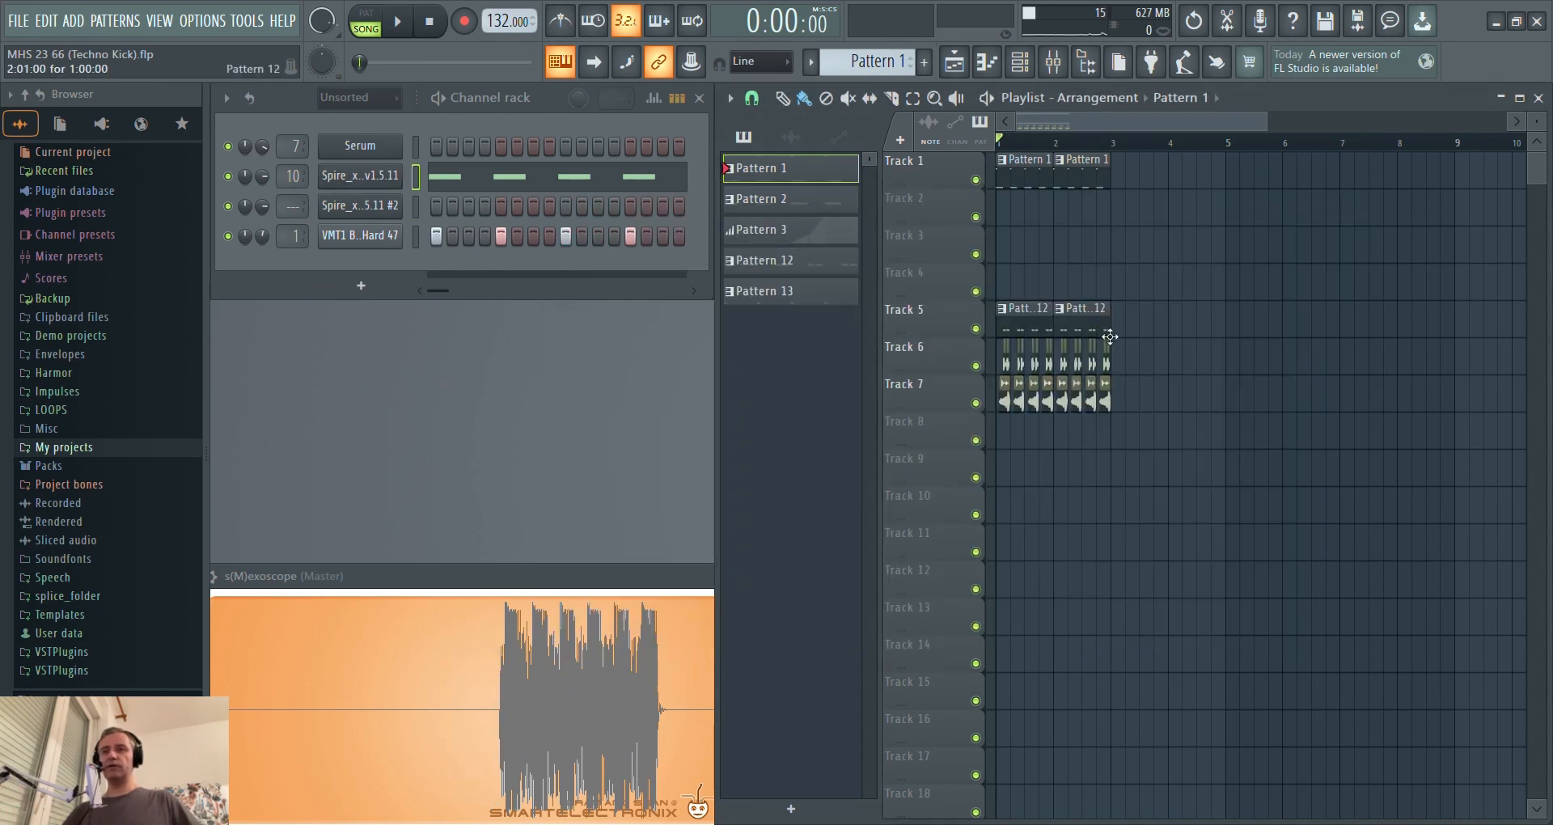
Select Pattern 2 in pattern playback mode and open the second Spire instance.
click(803, 202)
click(368, 9)
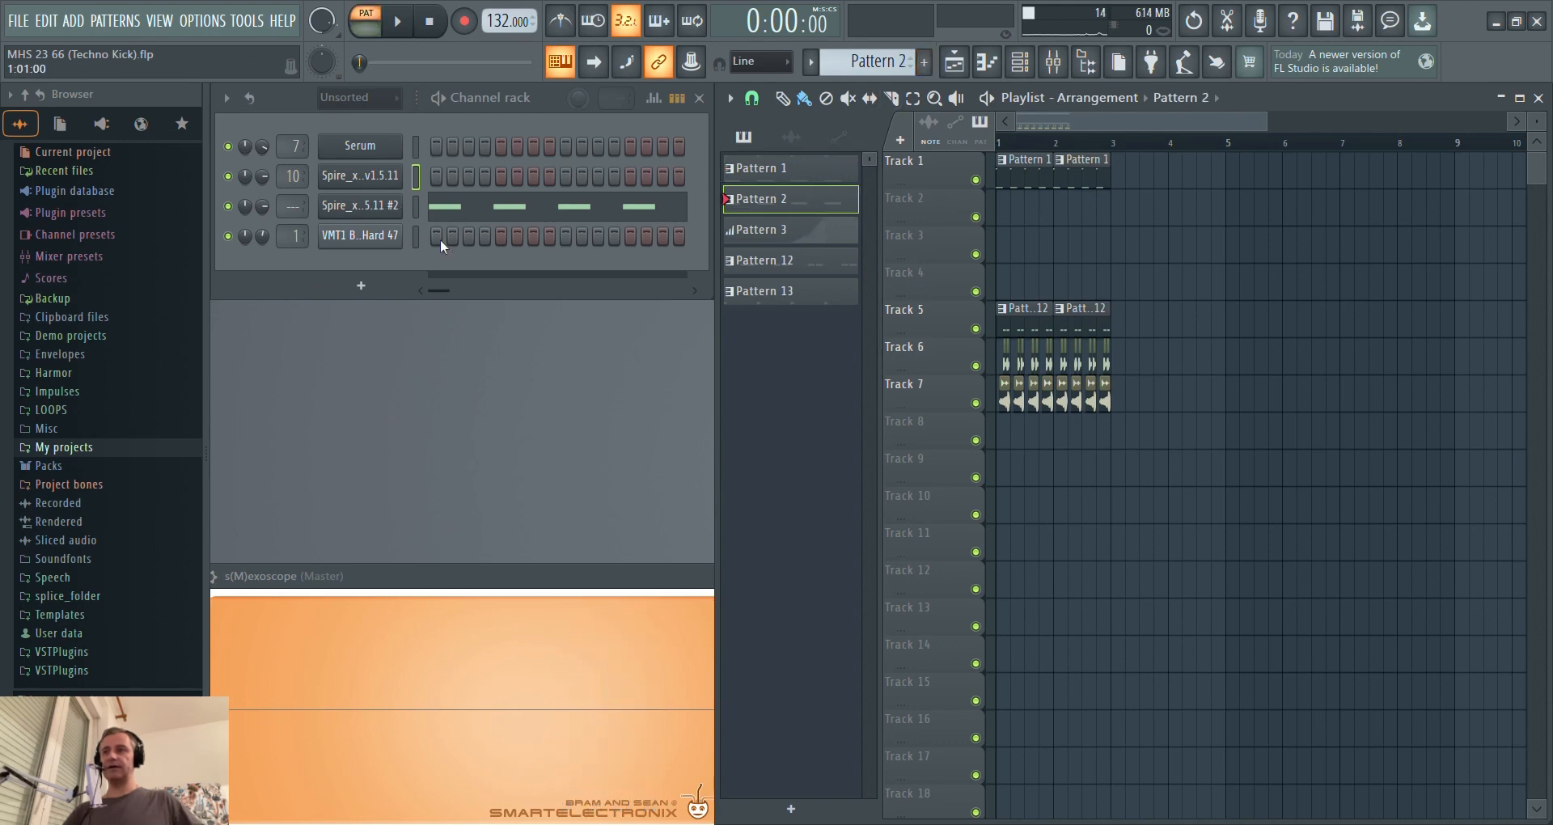
click(362, 208)
Audition Pattern 2 and repeated test notes with the second Spire instance's initial patch.
key(space)
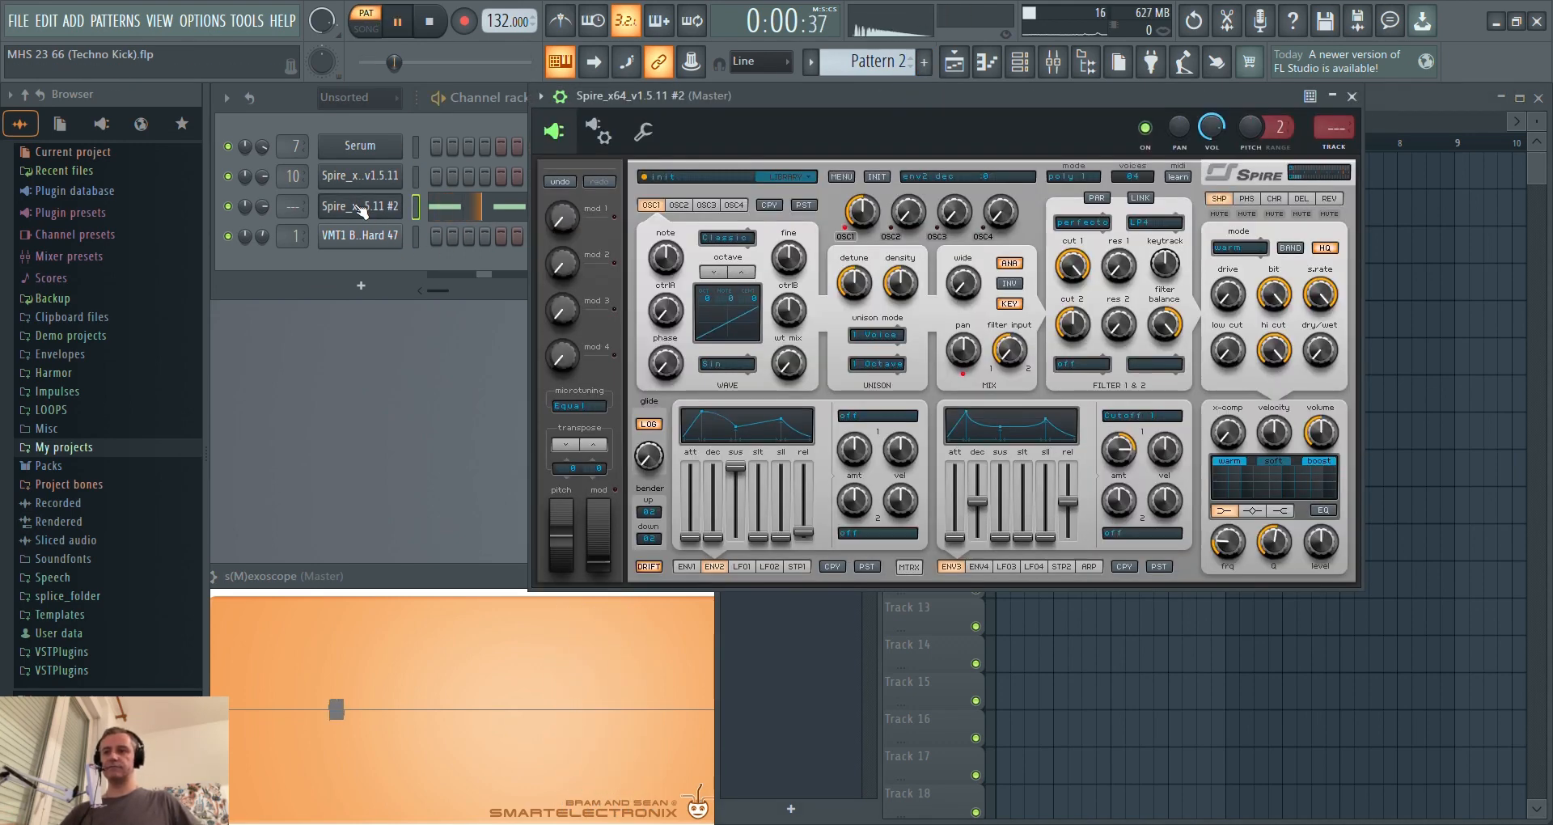
key(space)
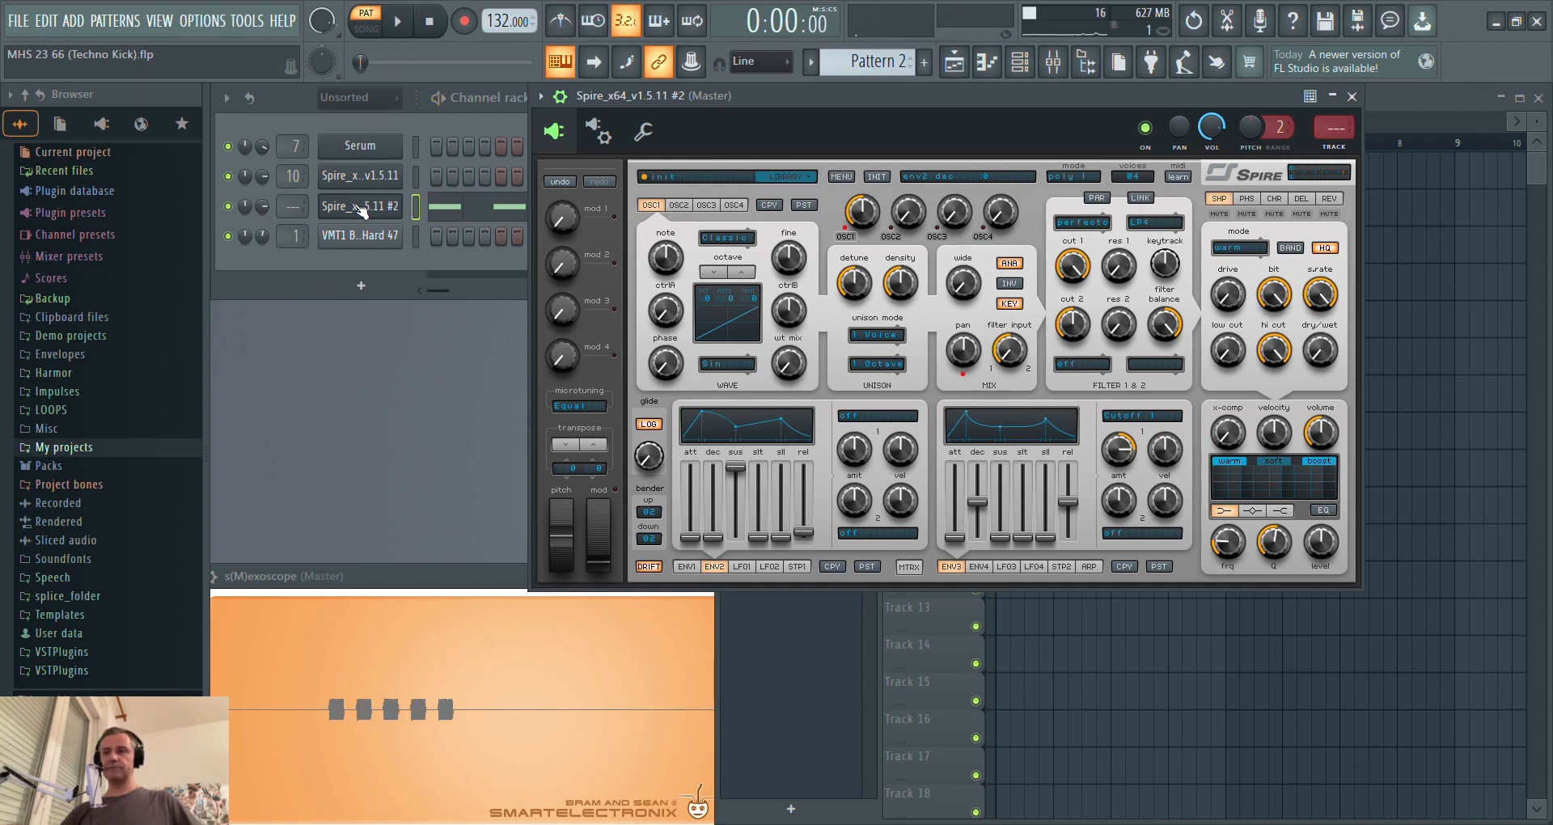
key(b)
key(b)
key(b)
key(b)
key(b)
key(b)
key(b)
key(b)
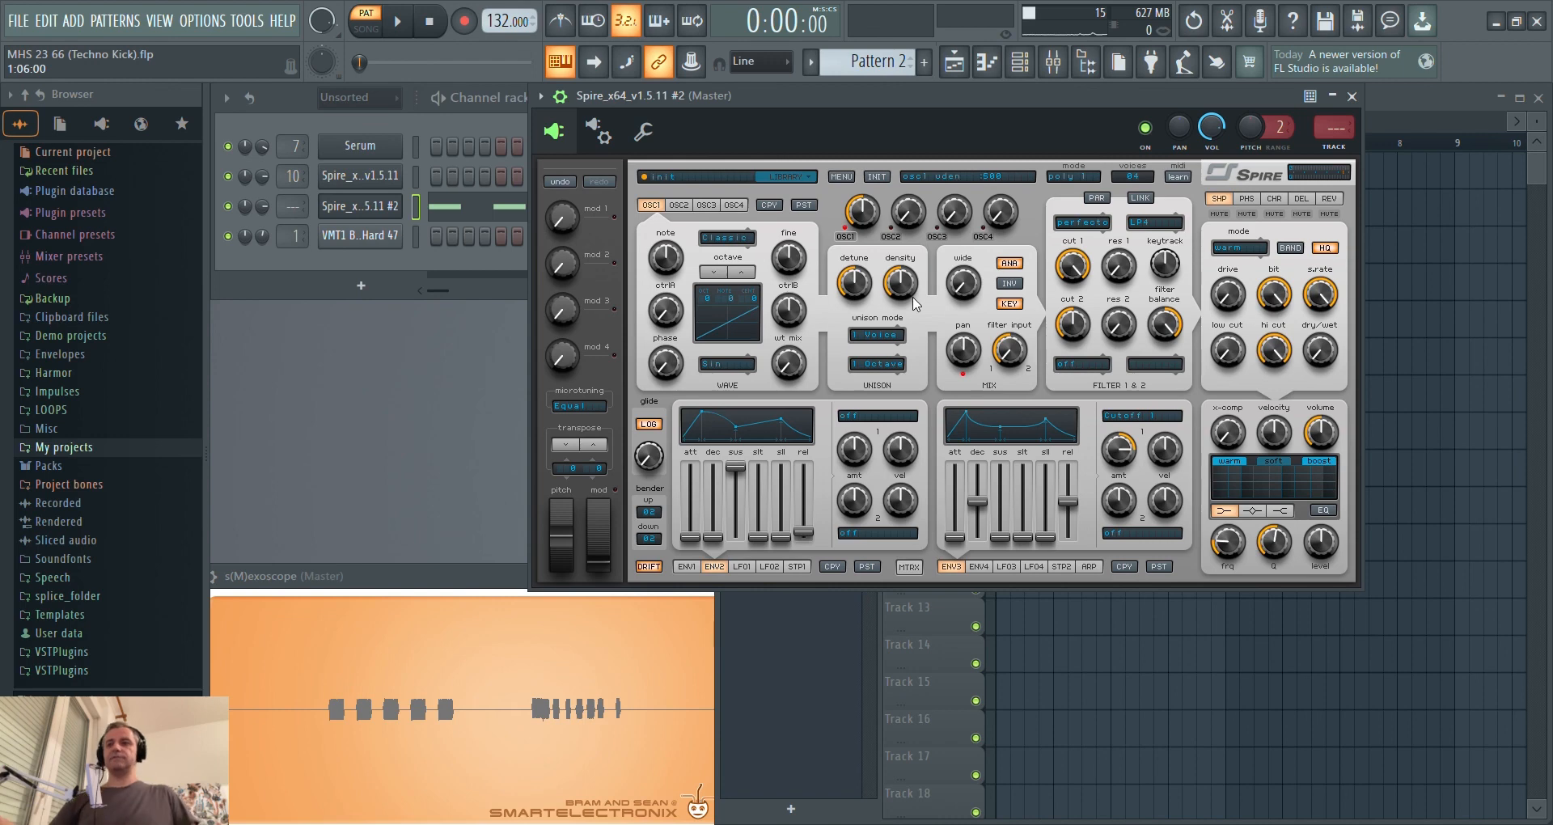
Set oscillator 1's wavetable mix to 1000 and its phase to 725 while auditioning the pattern.
drag(974, 92, 899, 121)
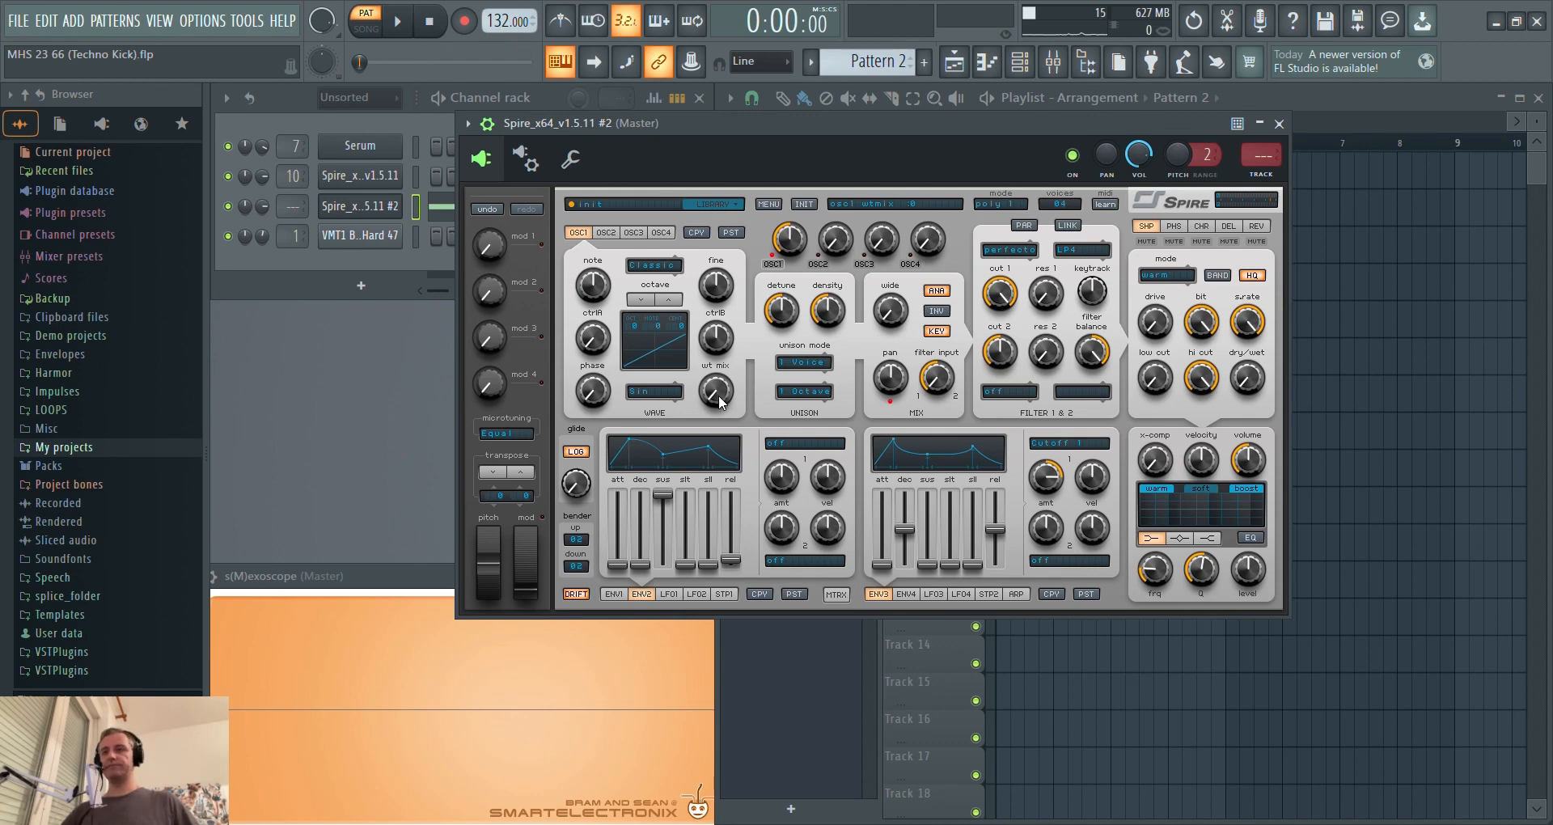
key(space)
drag(720, 398, 757, 235)
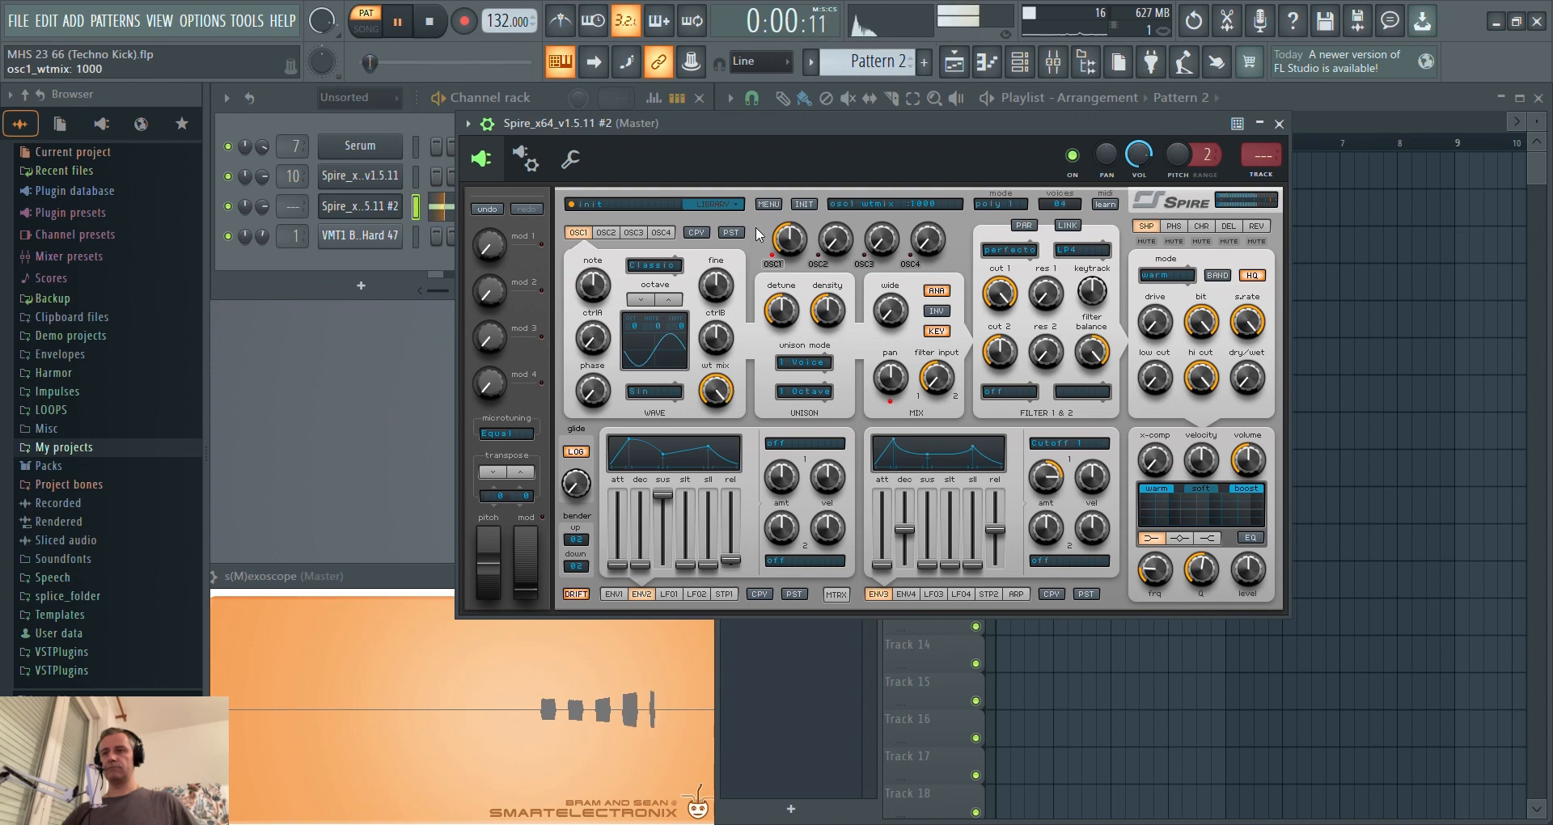
key(space)
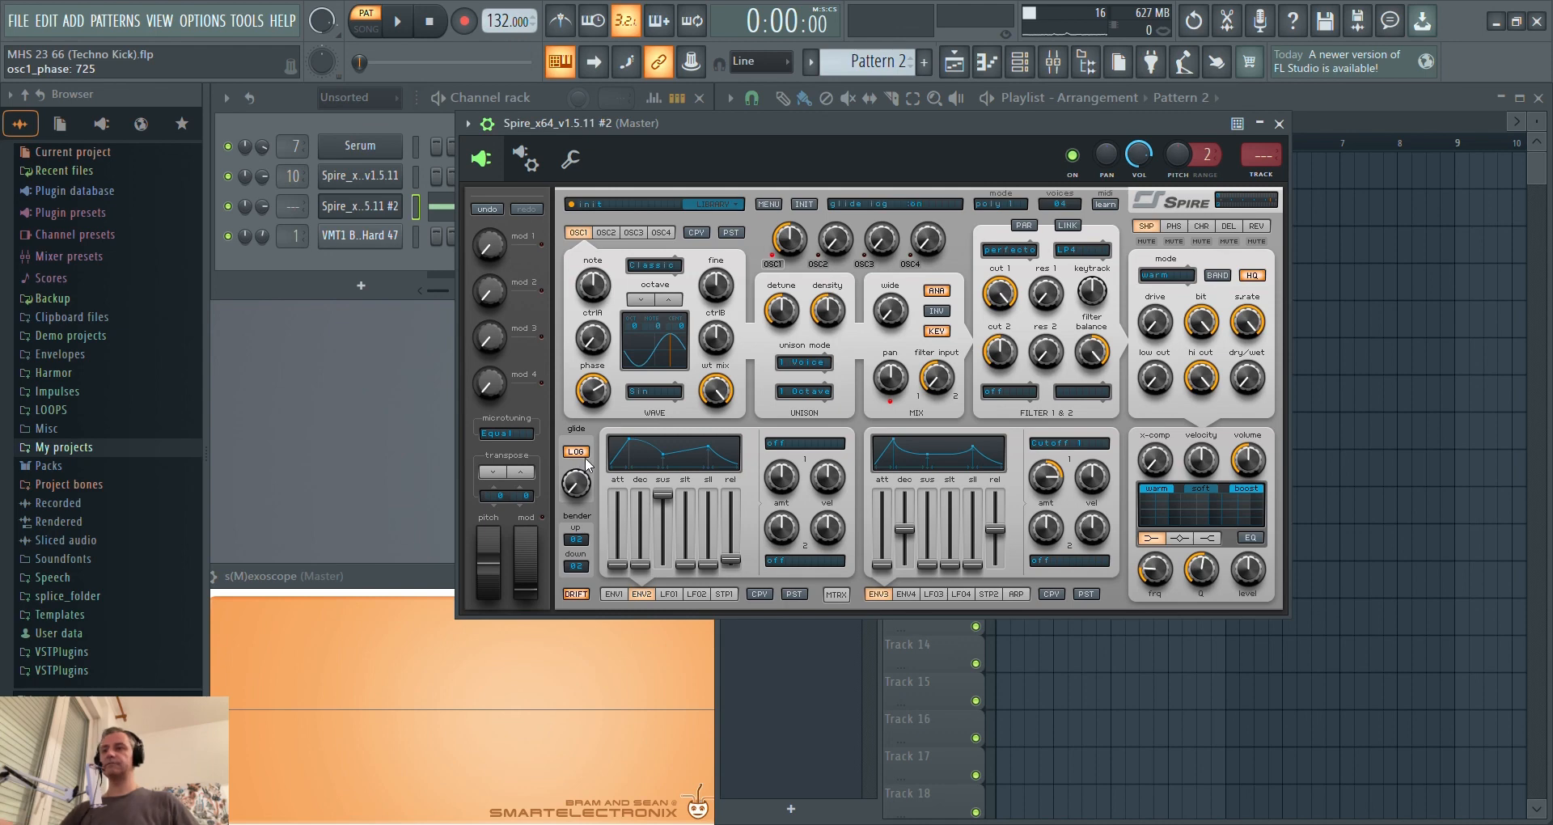
Bring the s(M)exoscope window forward, then return to Spire and shift its window slightly.
click(404, 588)
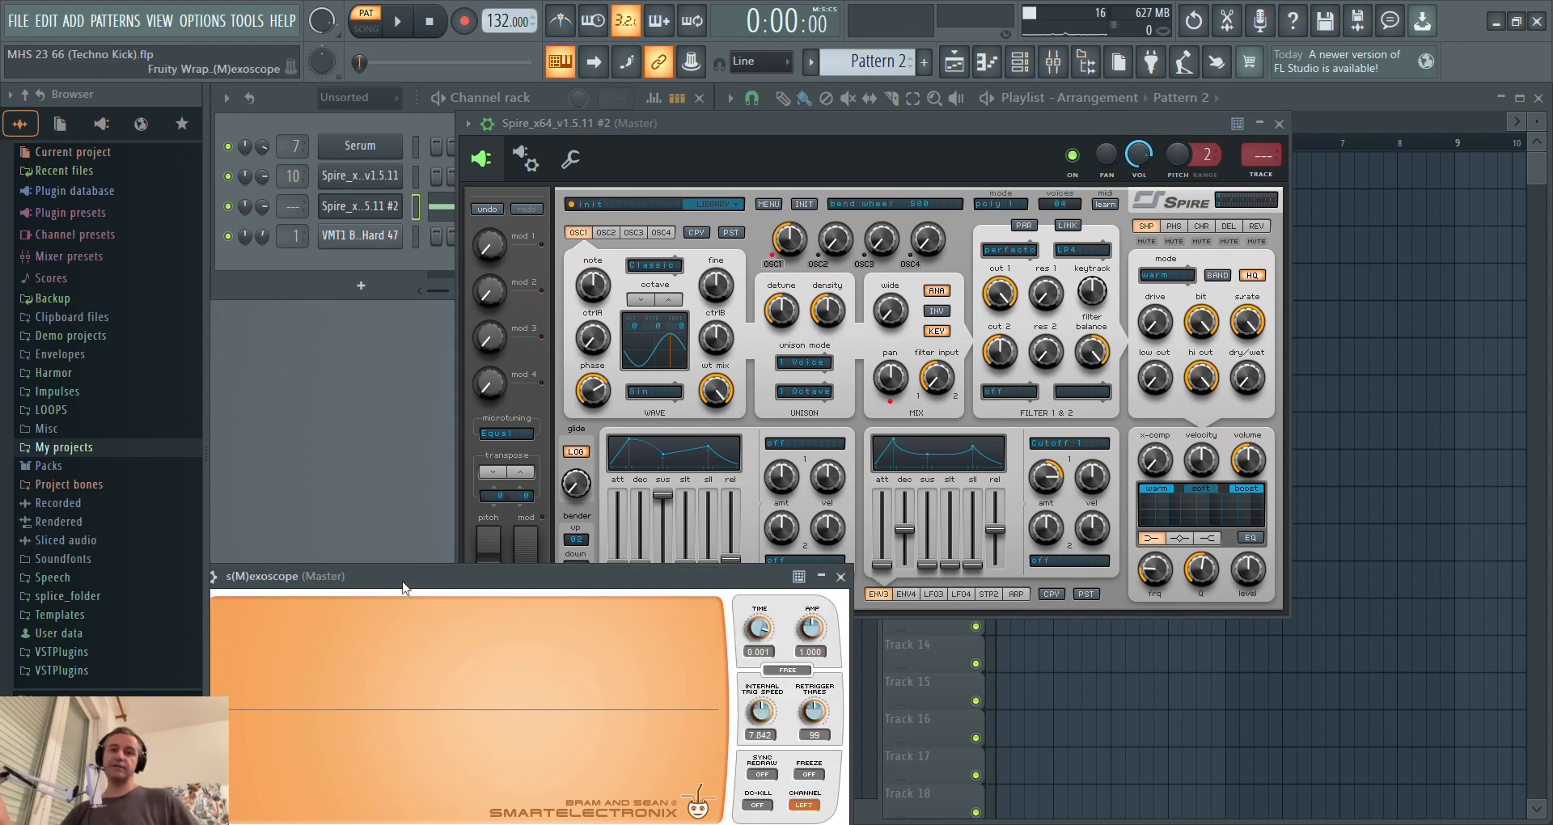
click(836, 128)
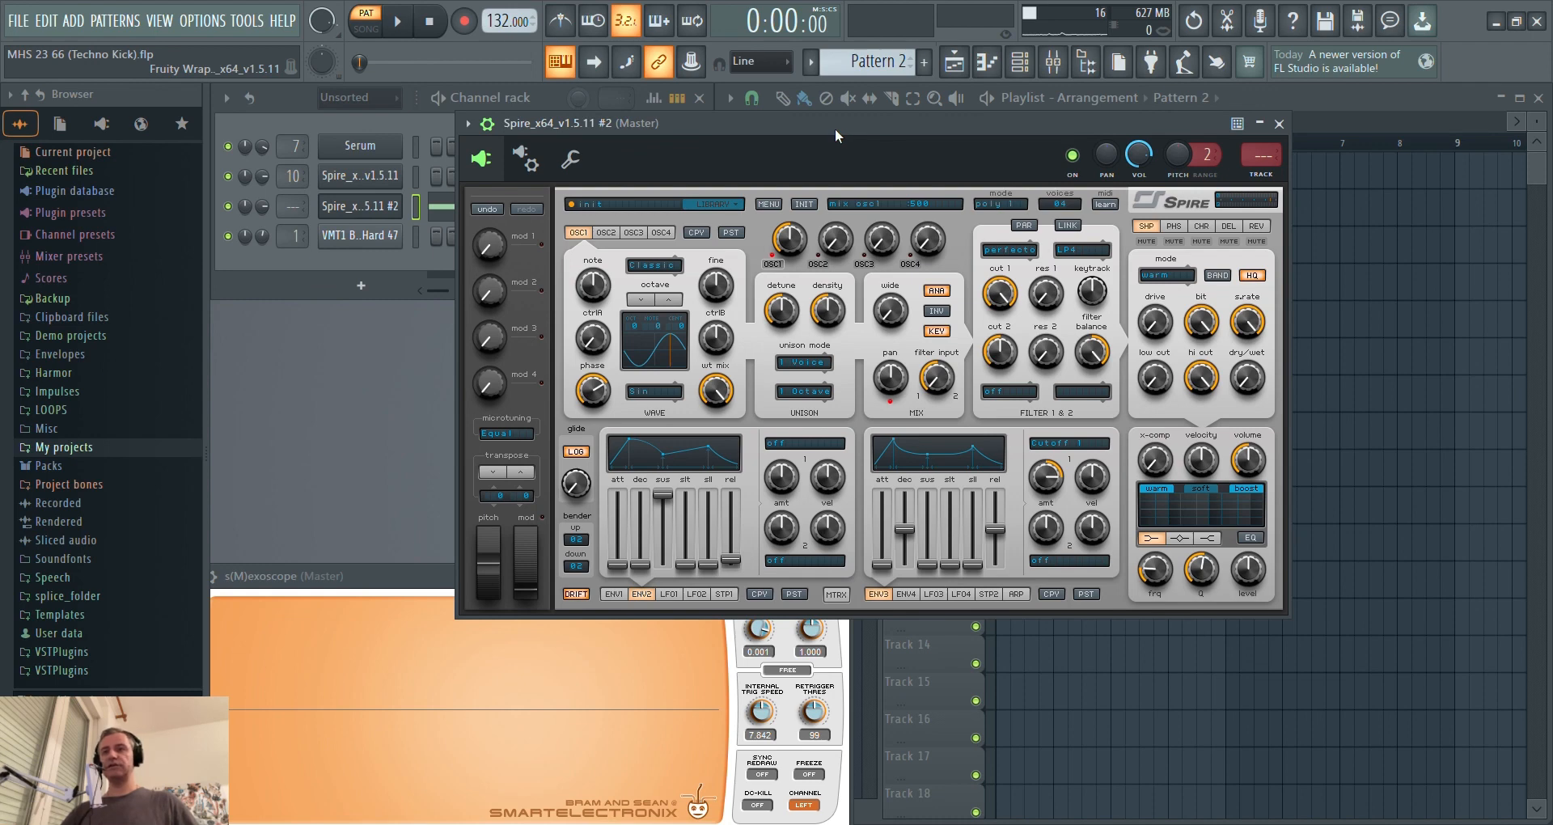
drag(834, 128, 817, 132)
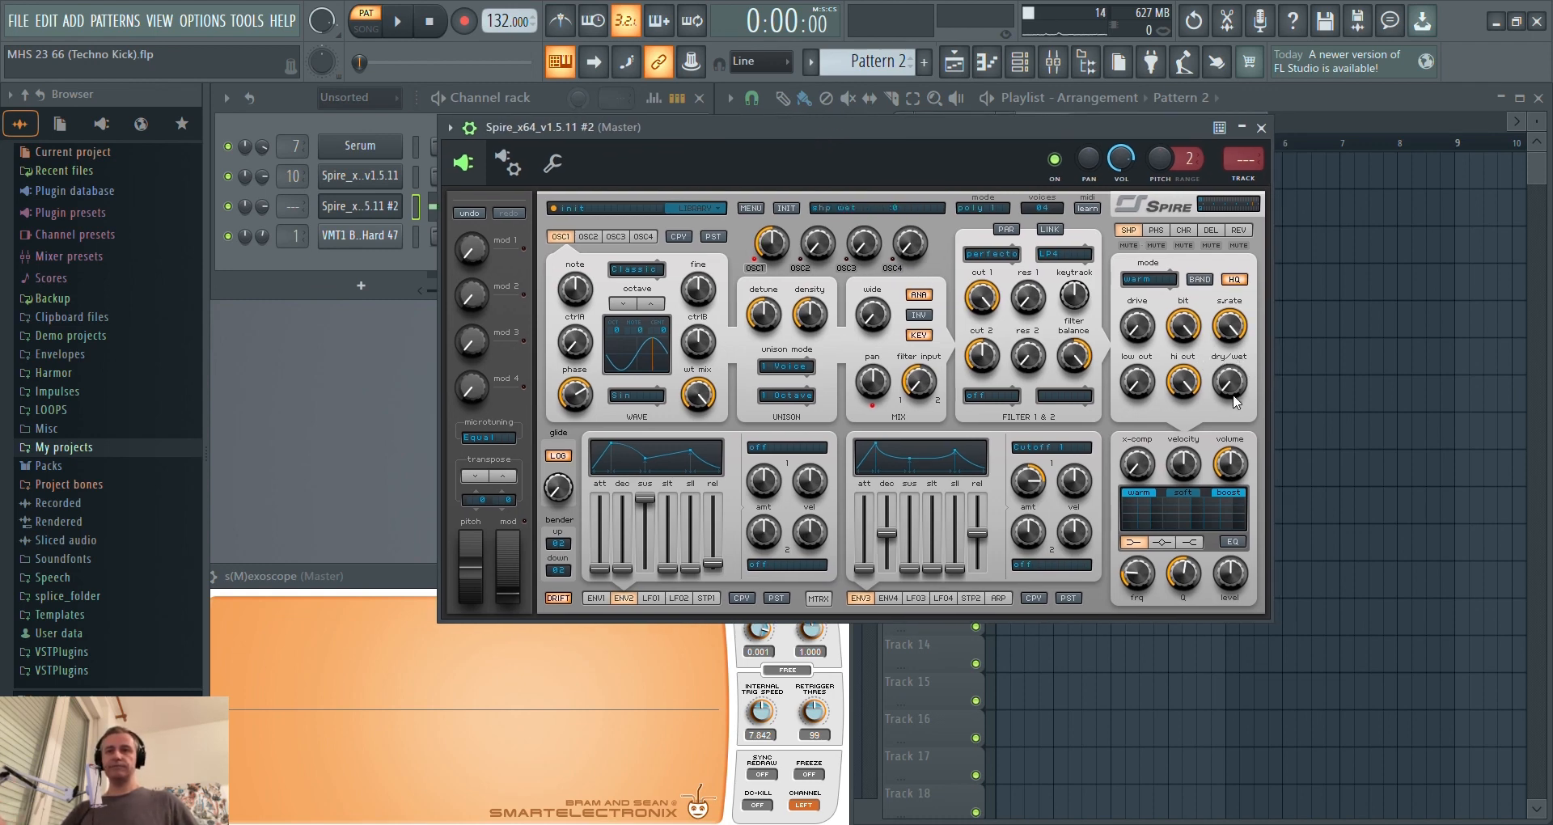
Raise the shaper's dry/wet to about halfway and set it to soft mode with a drive of 295.
drag(1215, 395, 1256, 329)
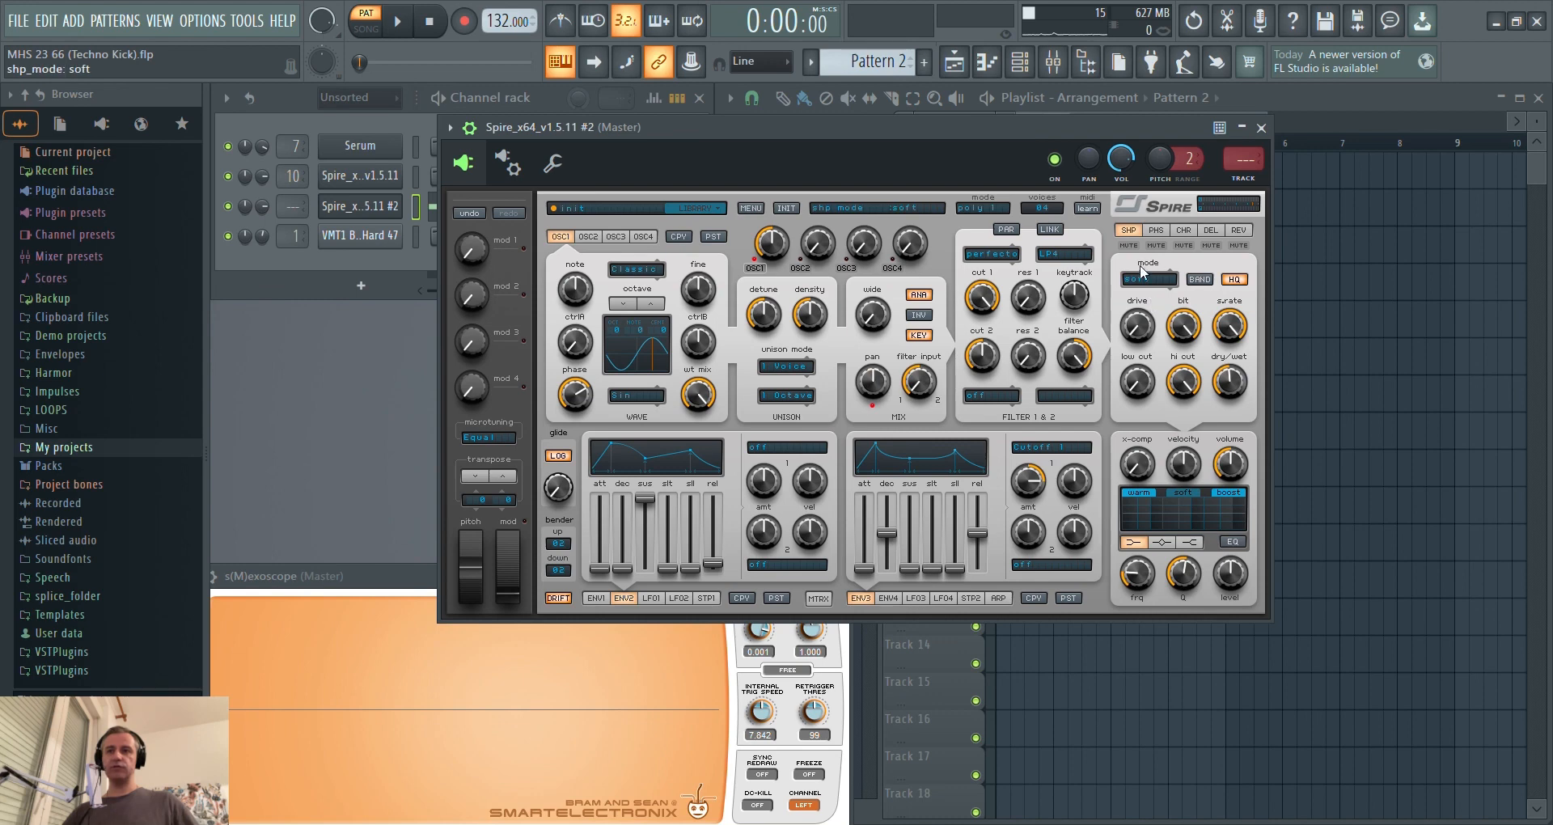
key(space)
drag(1145, 340, 1151, 302)
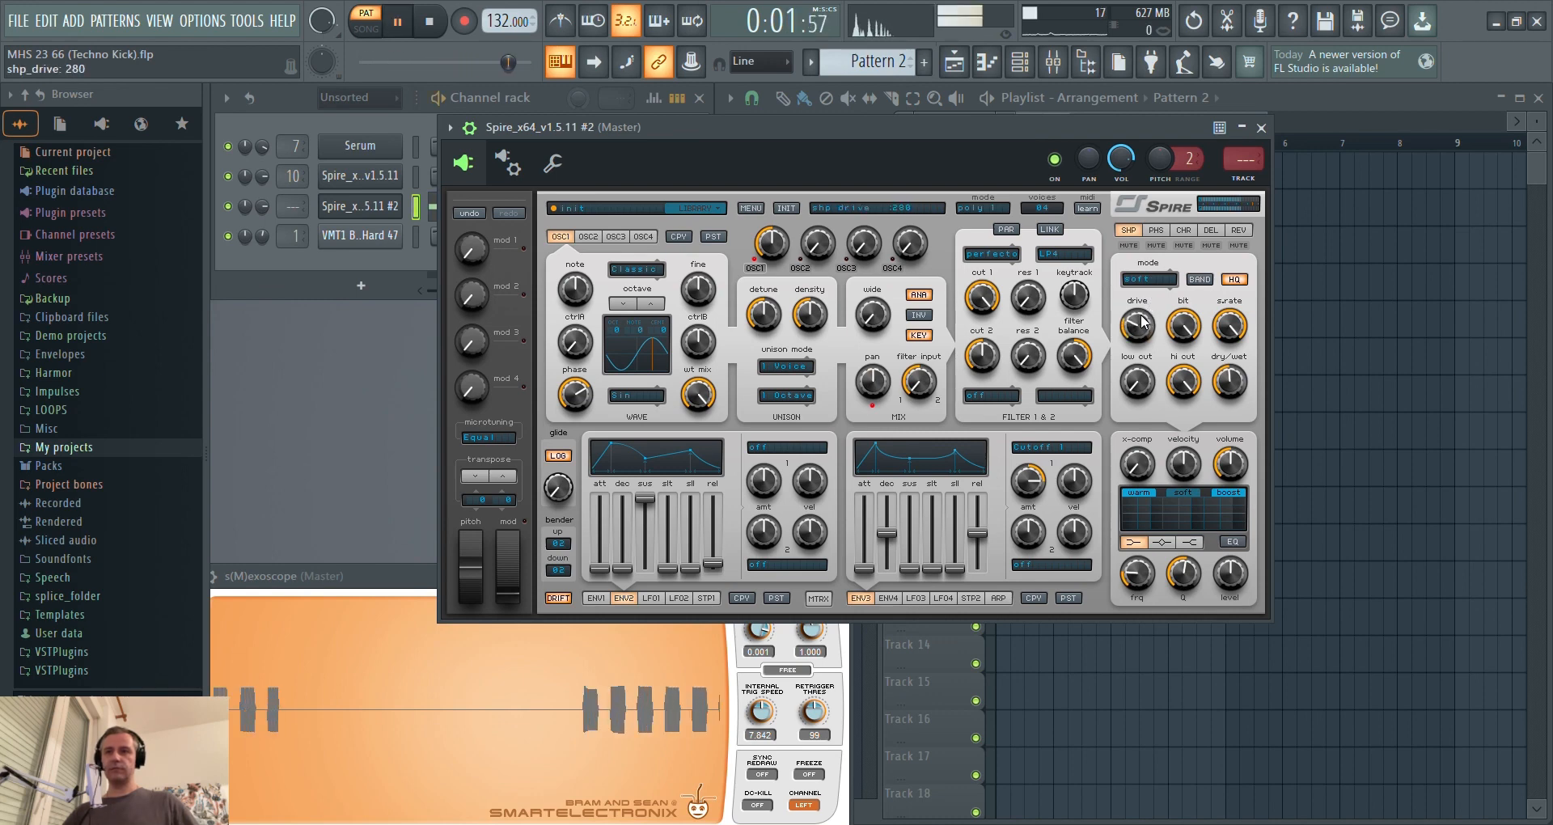
key(space)
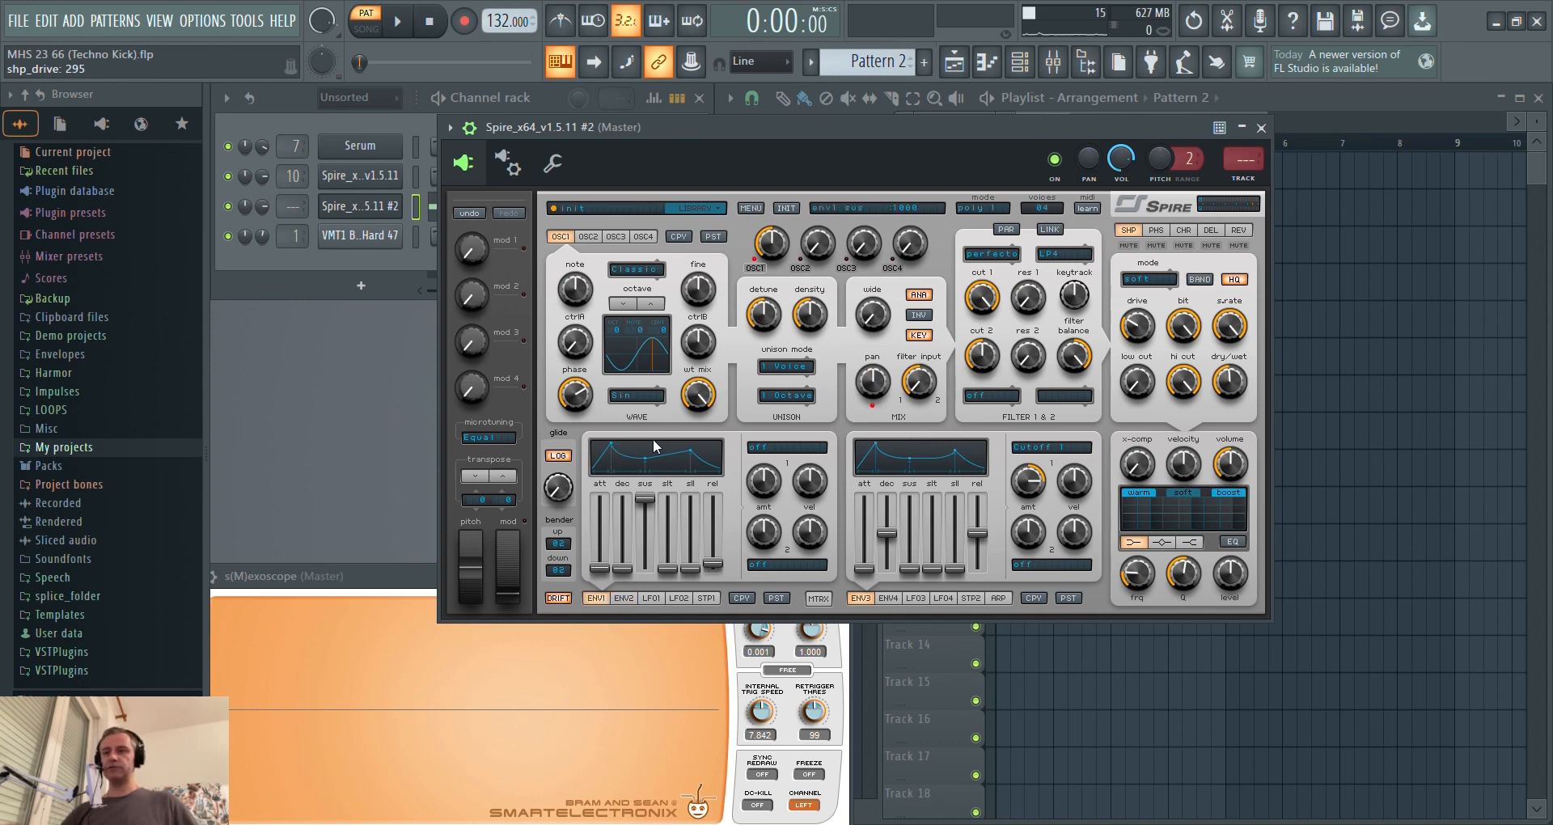
Route envelope 2 to AllOsc Pitch with an amount of about 650 and a decay of 230.
click(624, 600)
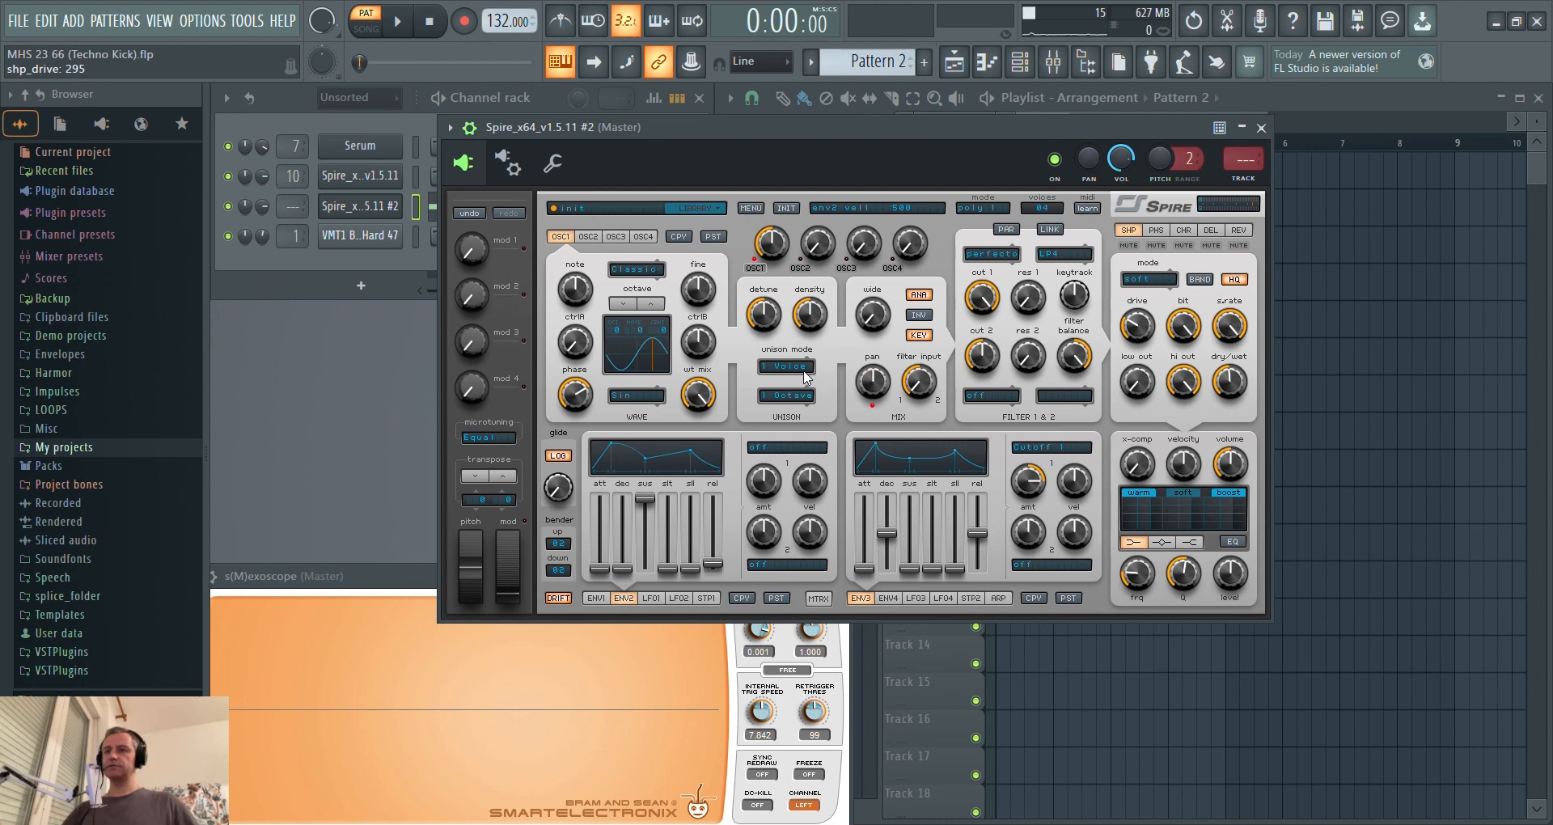
click(809, 438)
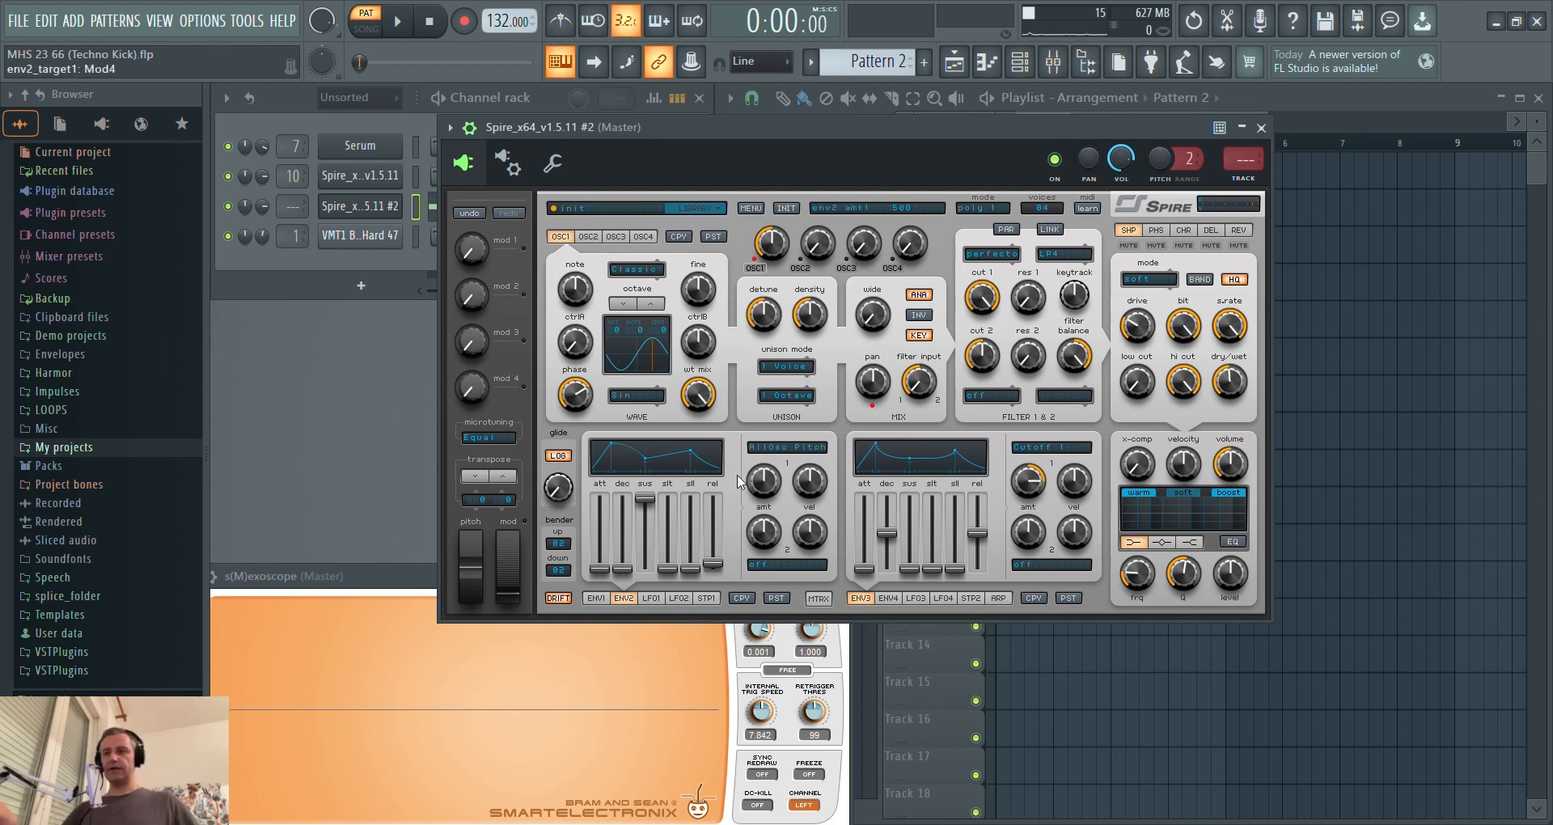
drag(623, 569, 623, 543)
key(space)
drag(764, 493, 764, 461)
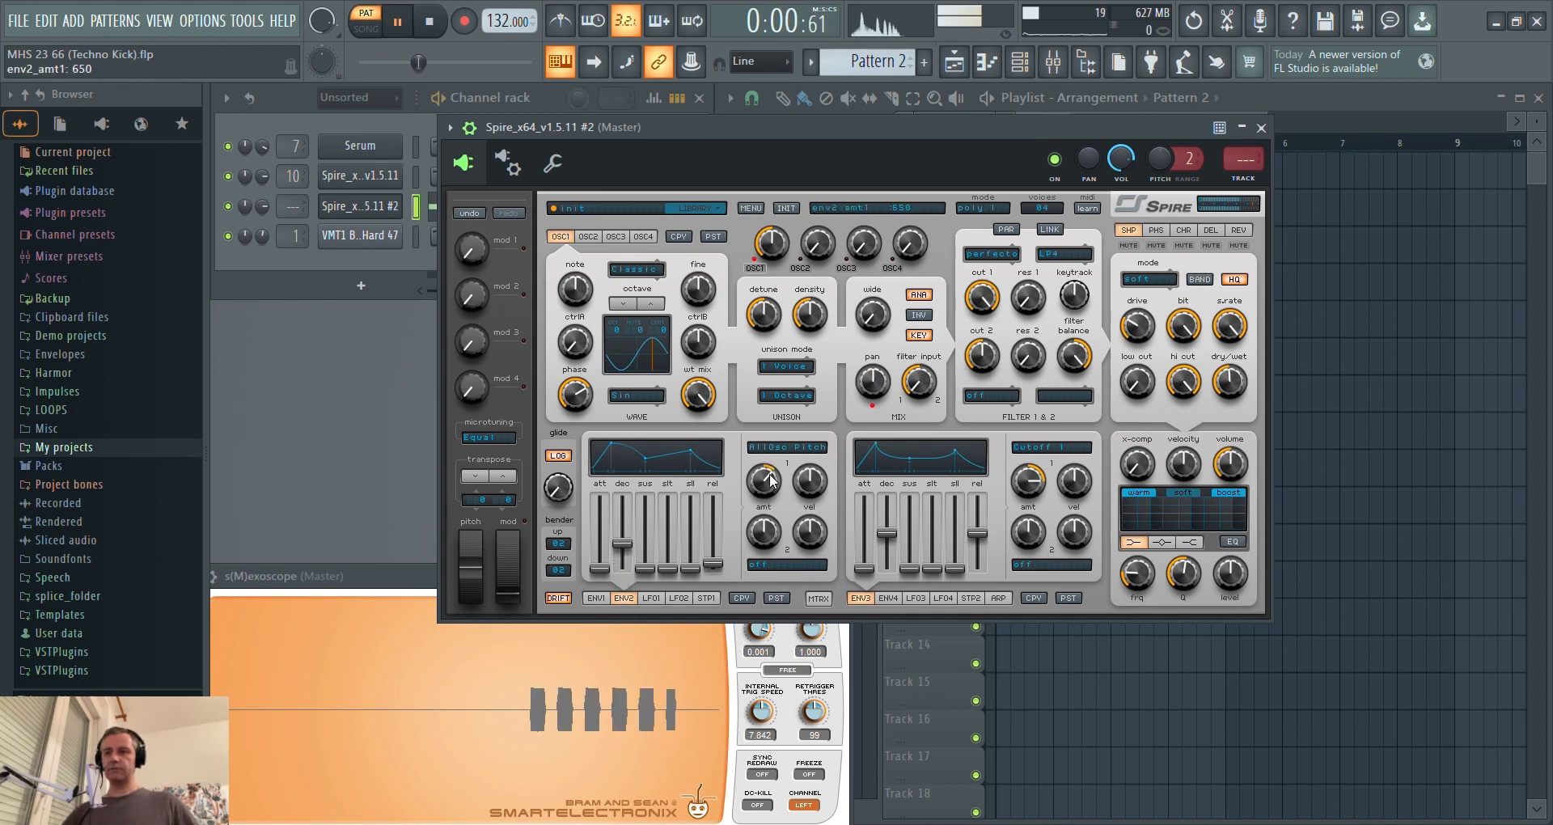
drag(621, 543, 623, 552)
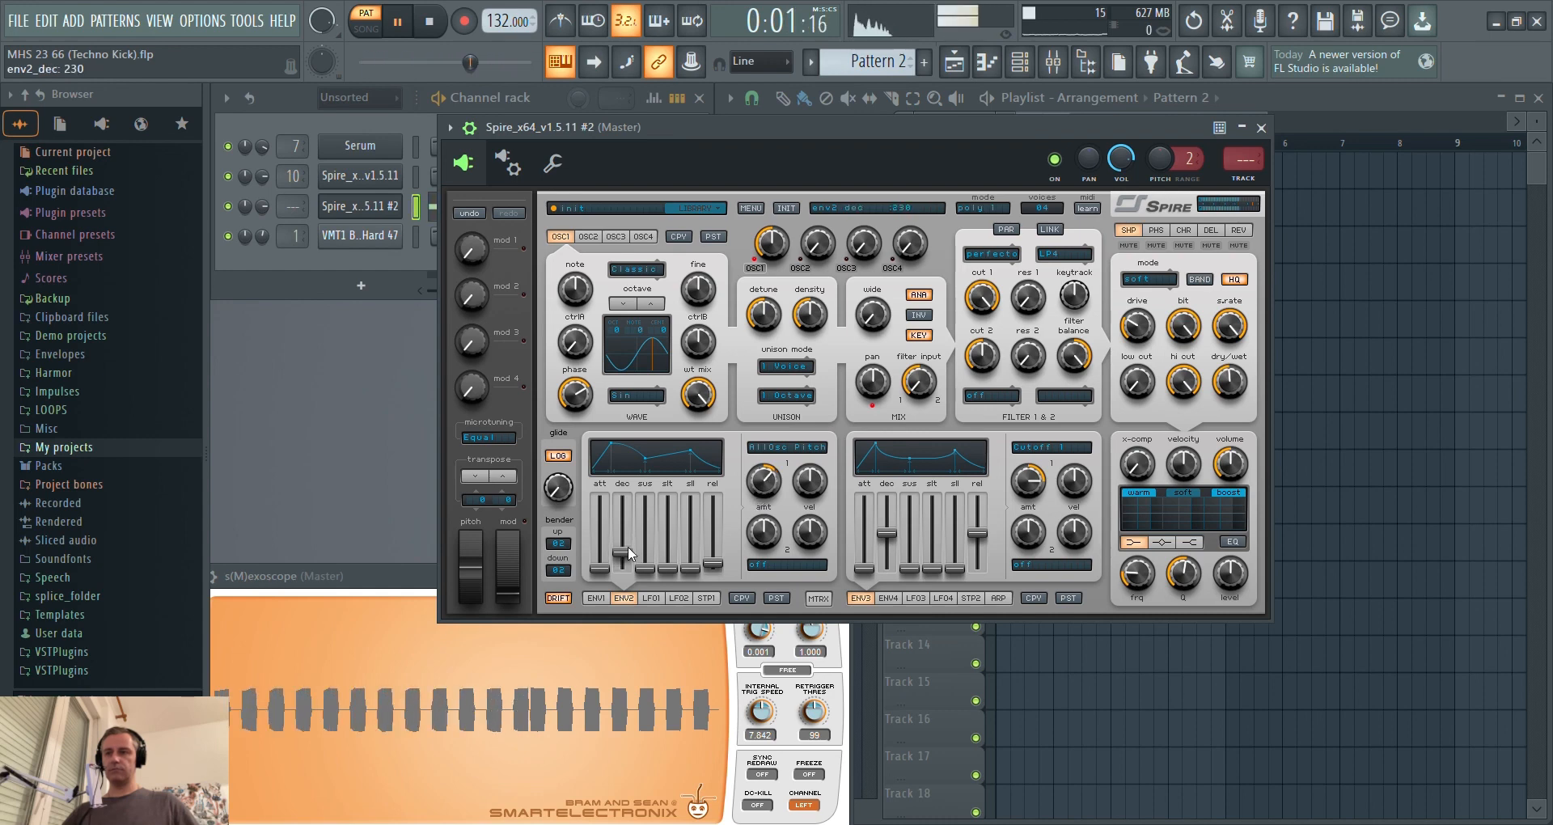
key(space)
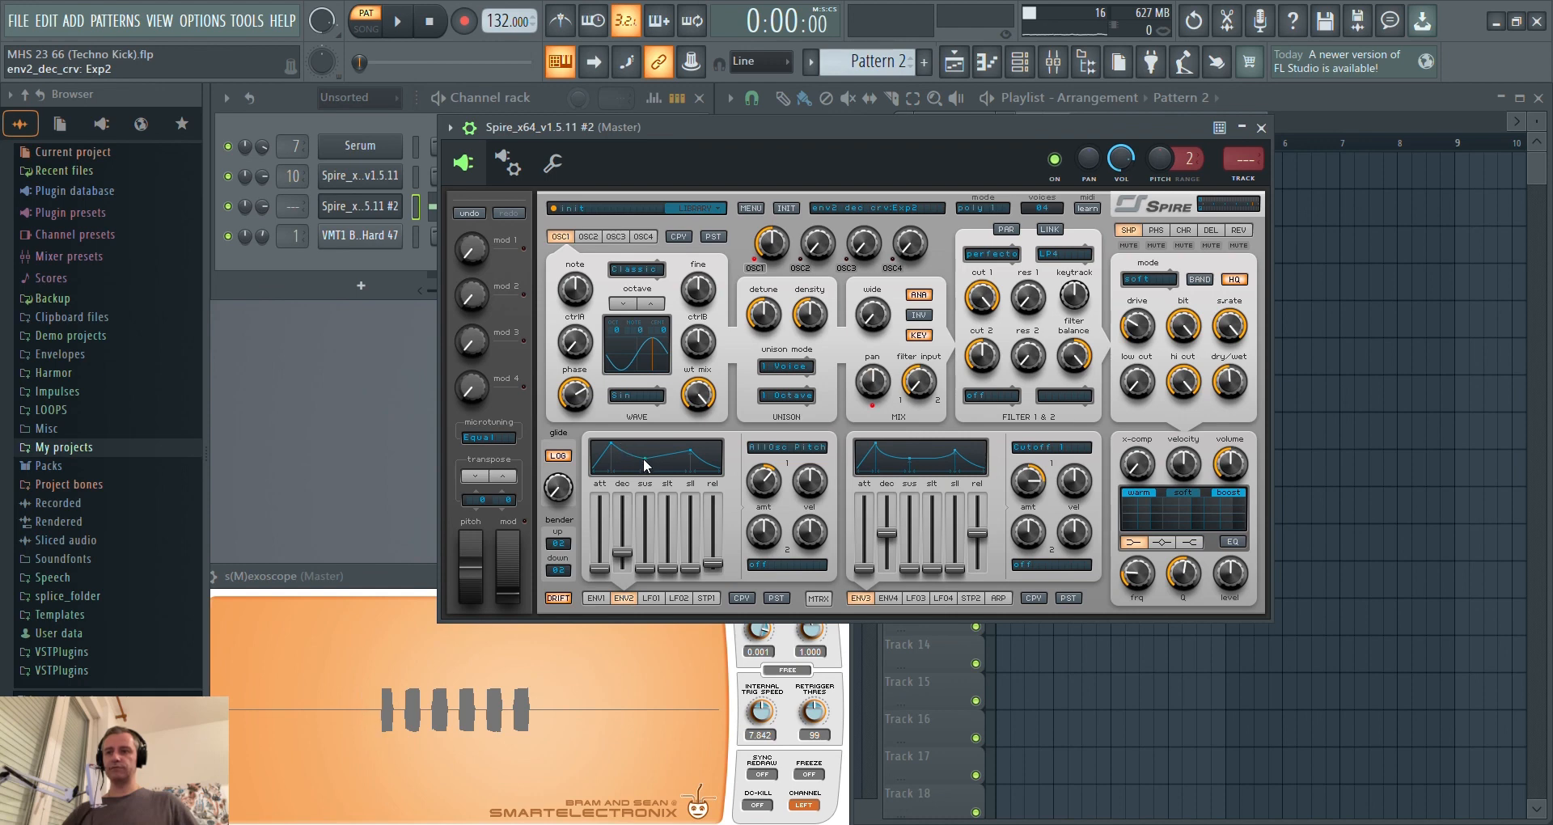
Fine-tune envelope 2's decay and set its pitch modulation amount to 710 while the pattern plays.
key(space)
drag(627, 556, 628, 563)
drag(772, 499, 767, 479)
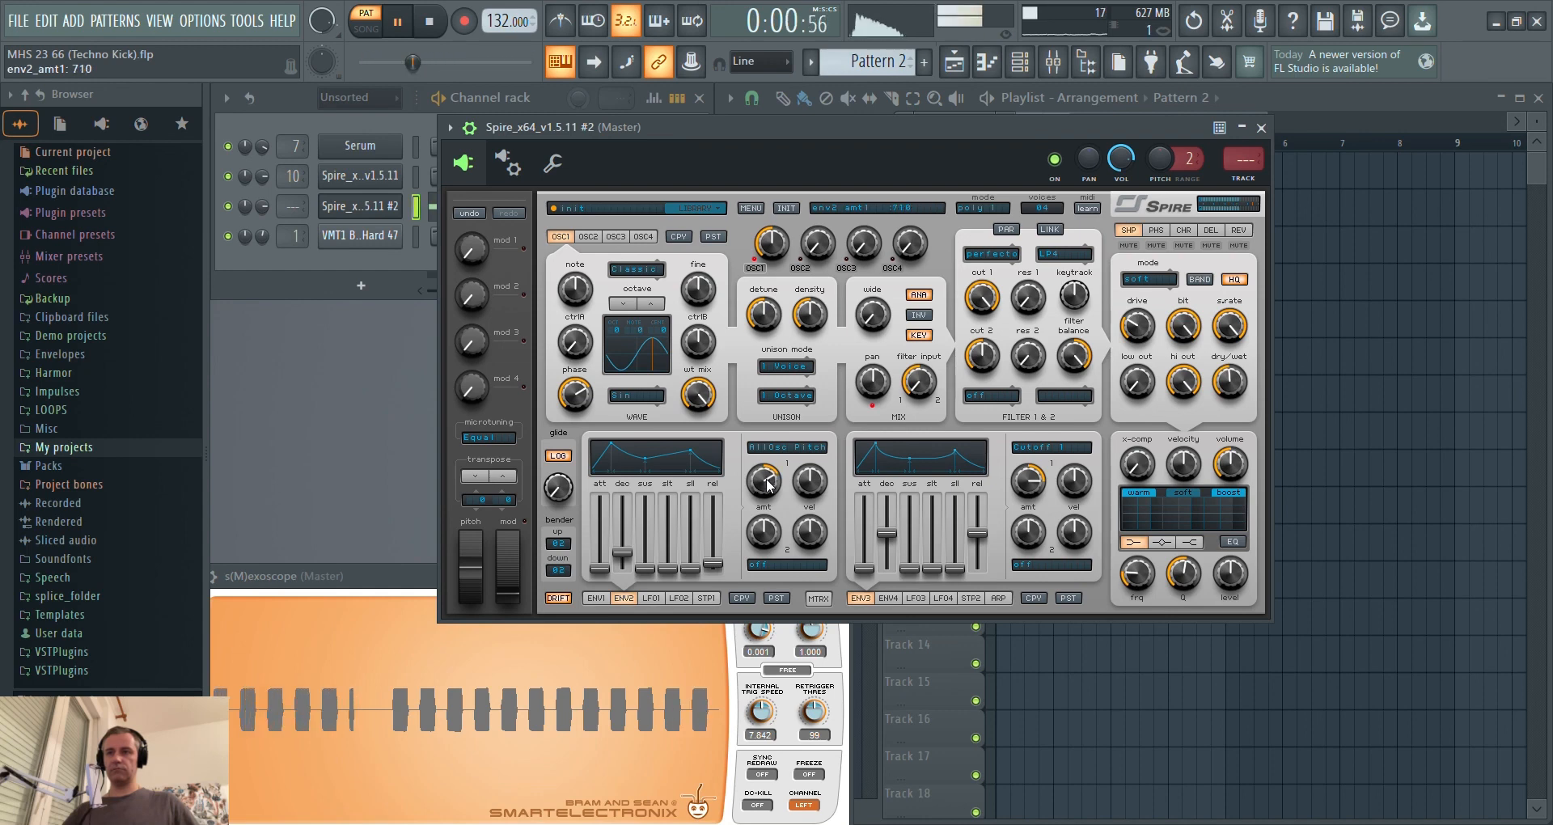
key(space)
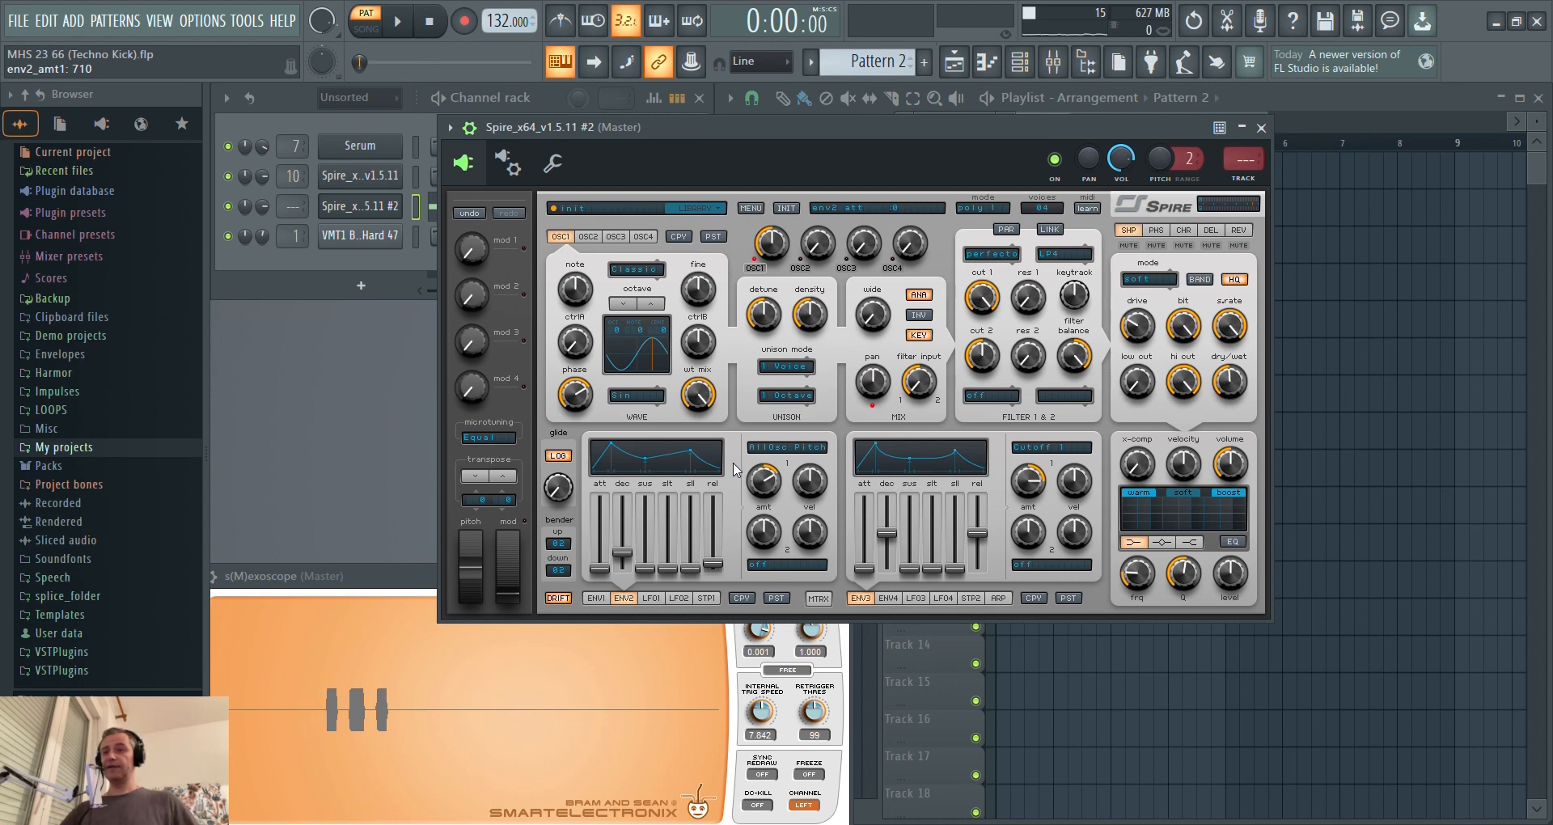
Set envelope 1's decay to 402 and lower its sustain, auditioning the shape against the oscilloscope.
click(594, 599)
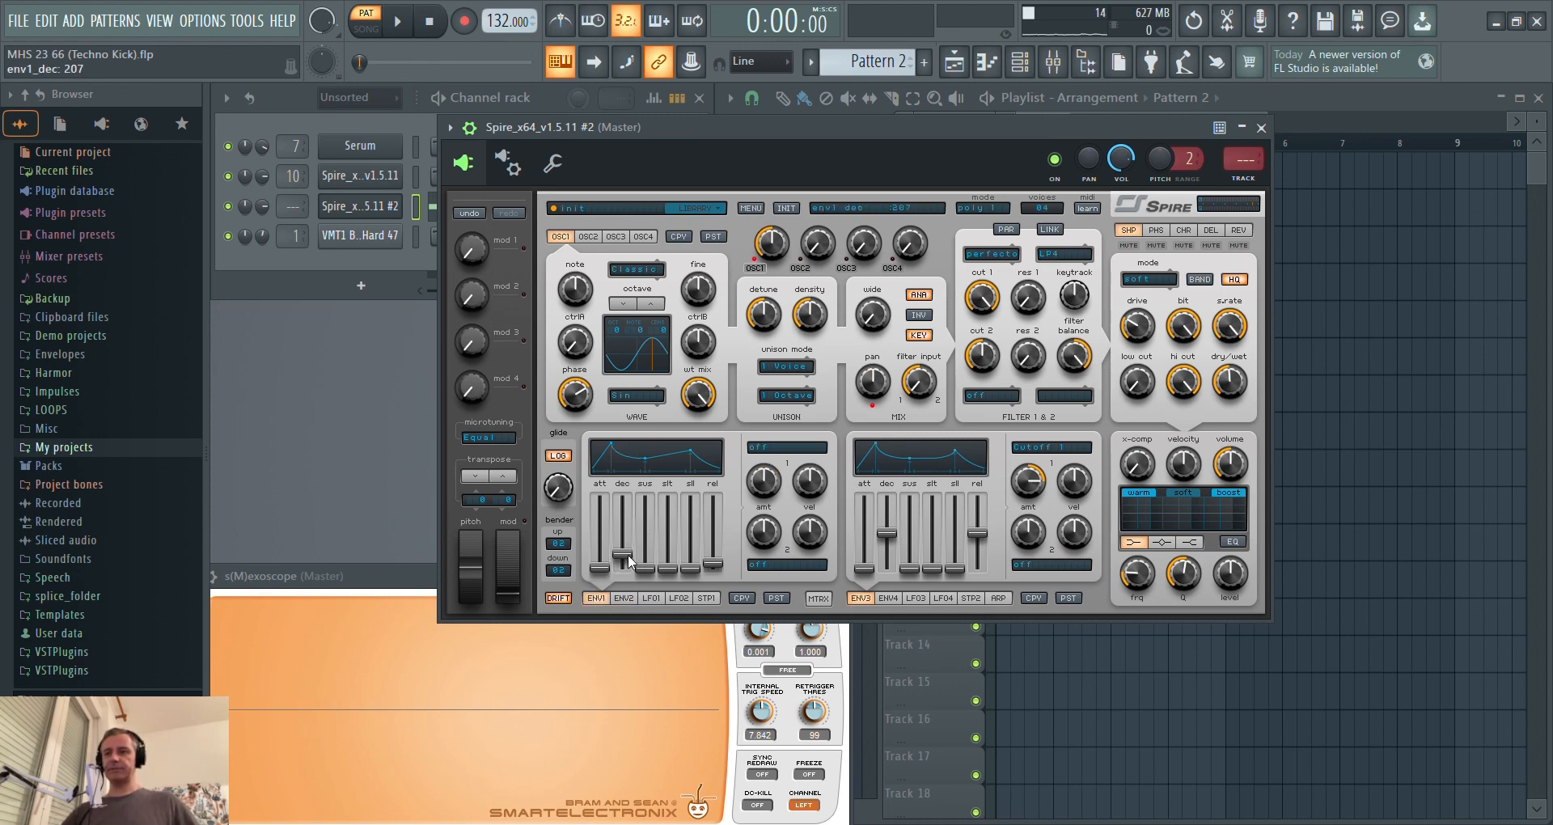
mouse_move(629, 561)
mouse_down()
mouse_move(630, 548)
mouse_move(647, 566)
mouse_up()
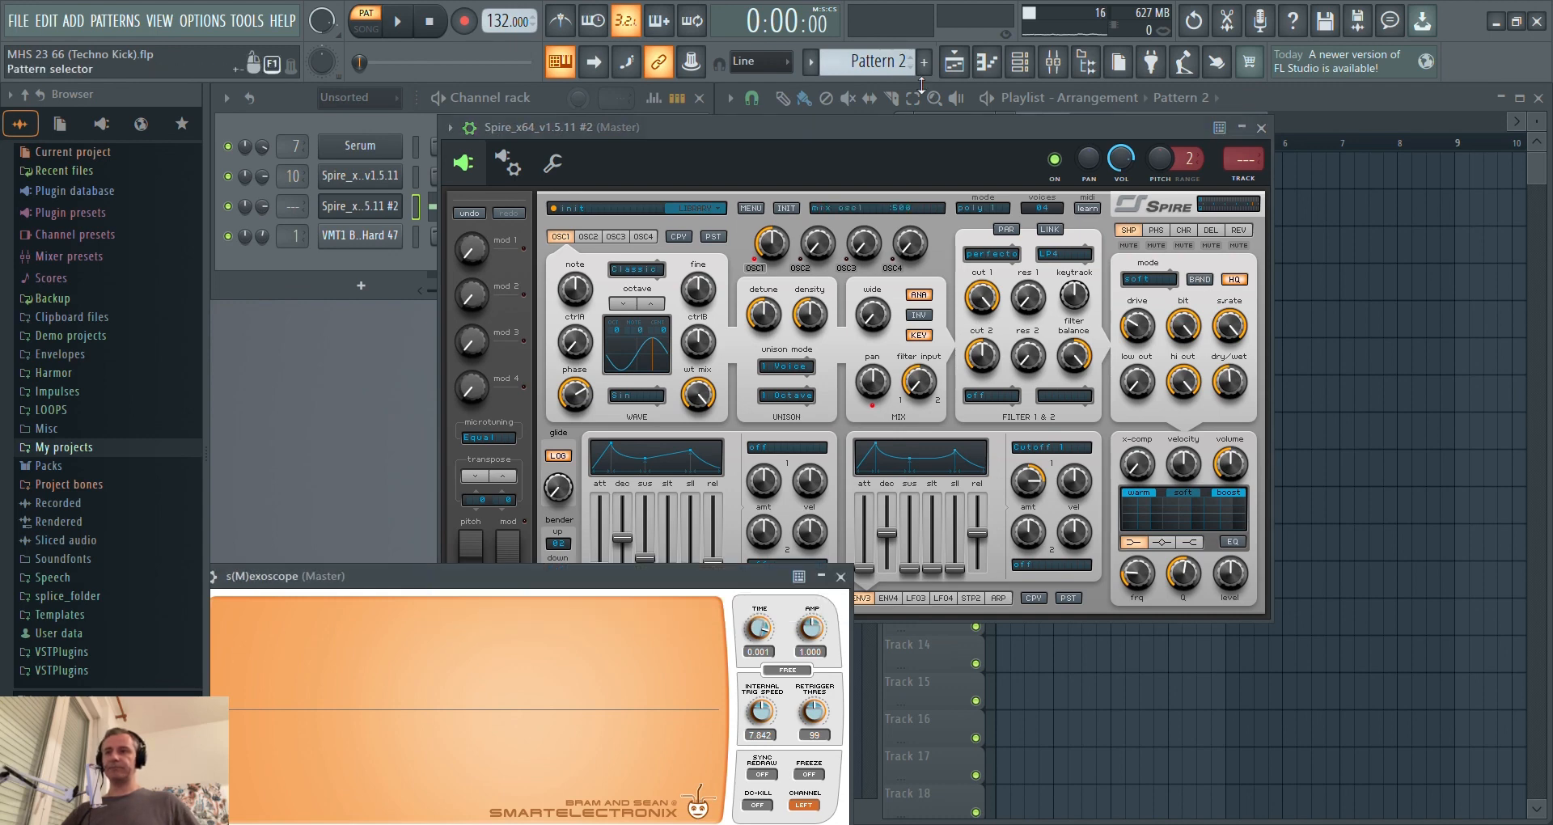
drag(843, 126, 884, 105)
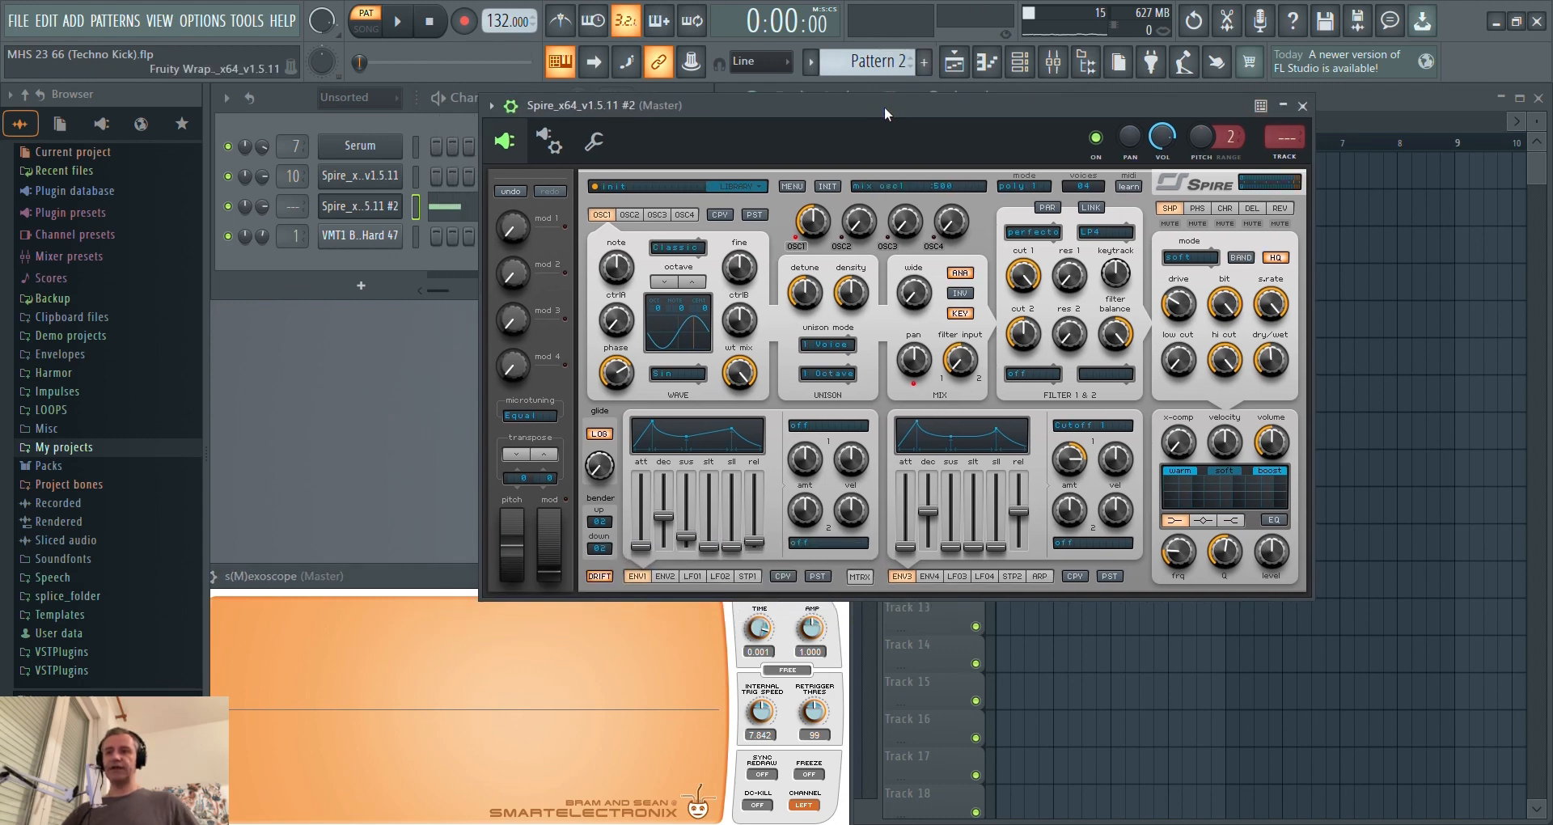
click(444, 566)
key(space)
drag(667, 518, 666, 520)
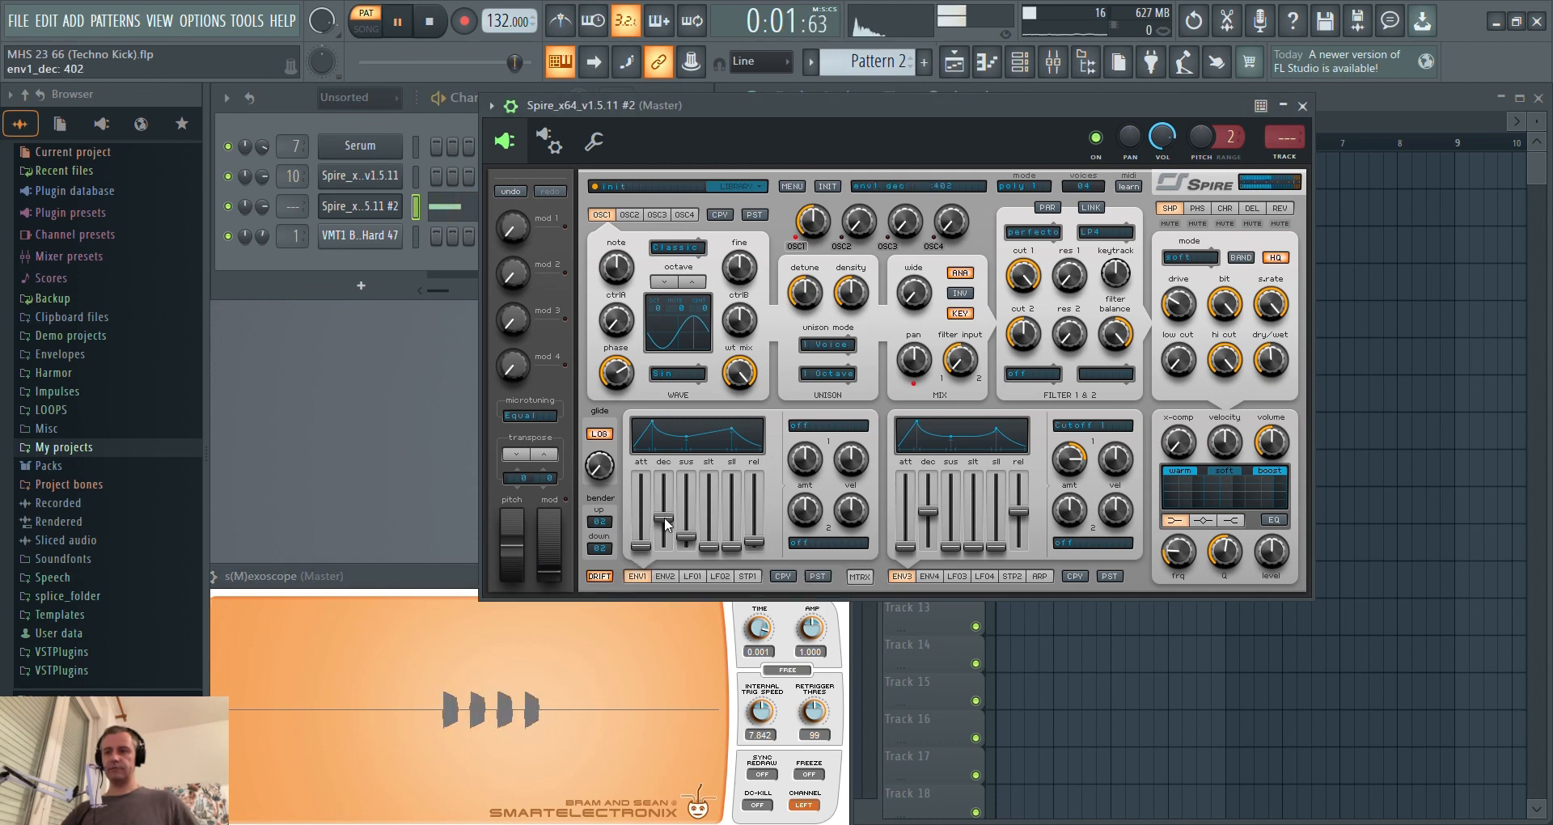
key(space)
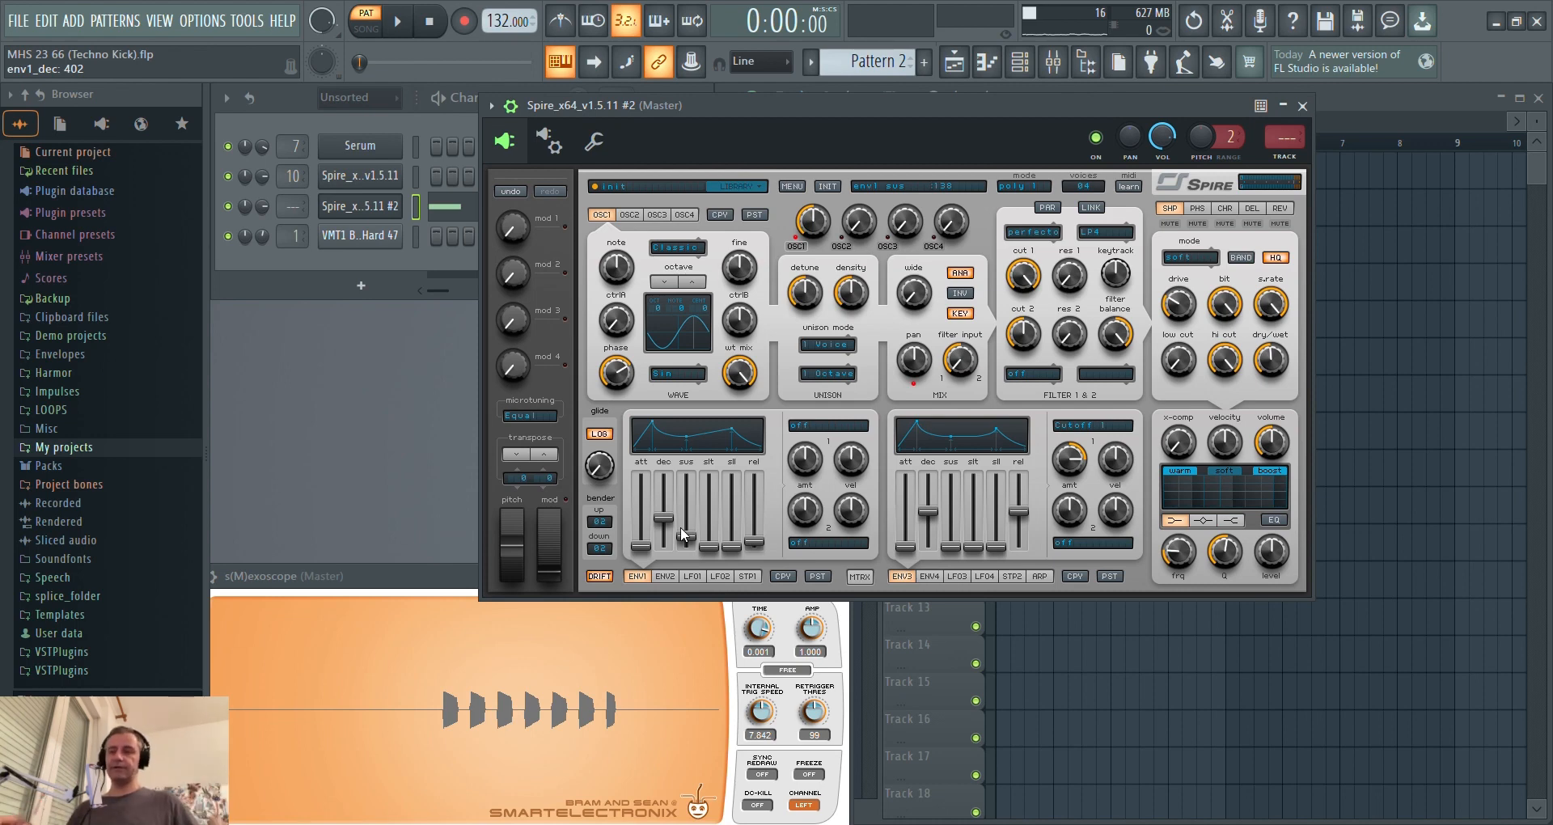
Check the oscilloscope, then hide Spire's wrapper options and move its window clear of the scope.
click(494, 694)
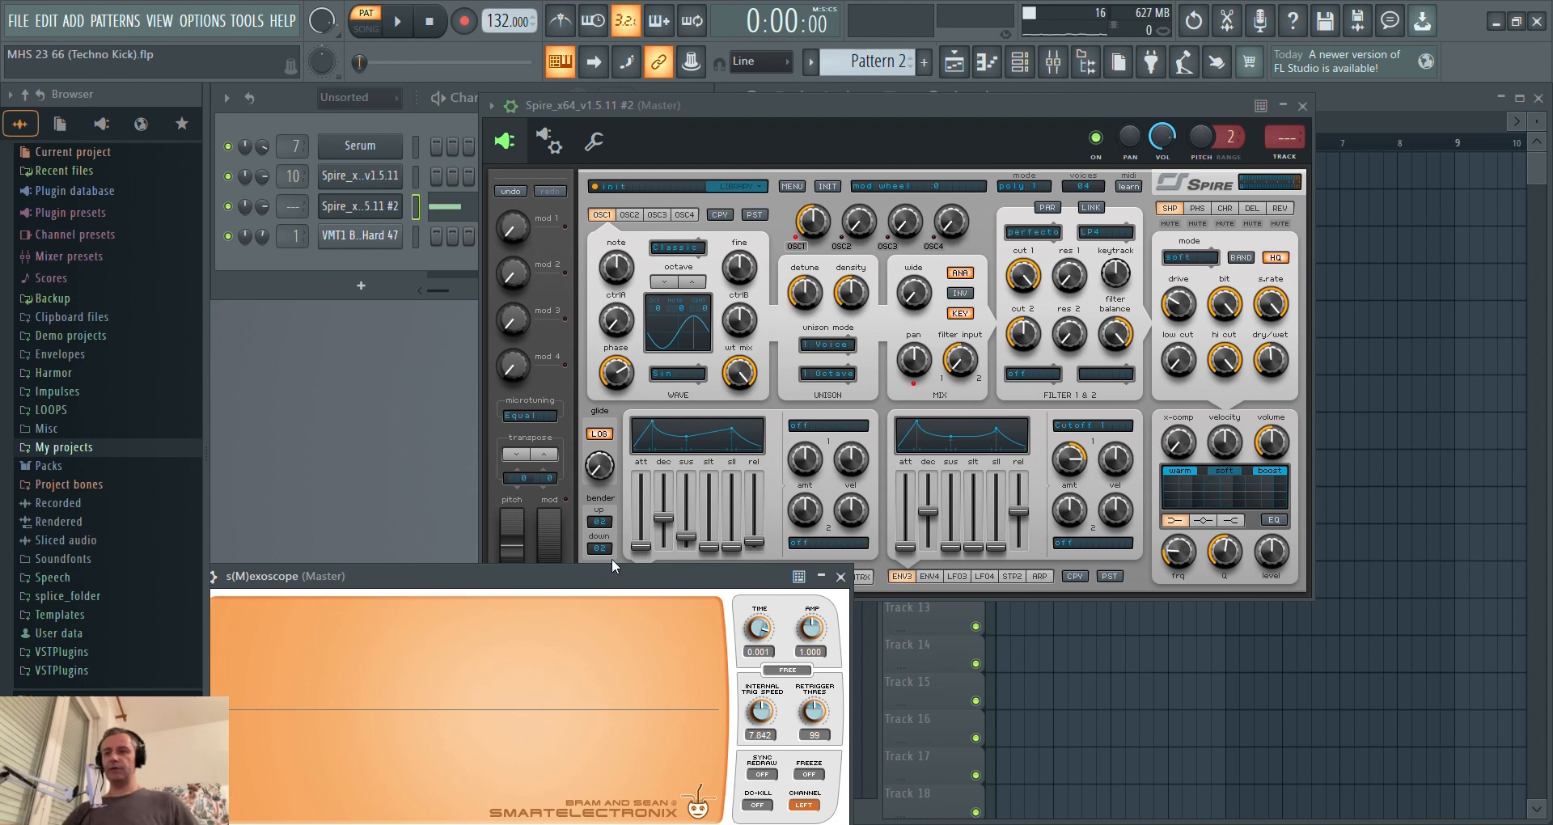
click(811, 227)
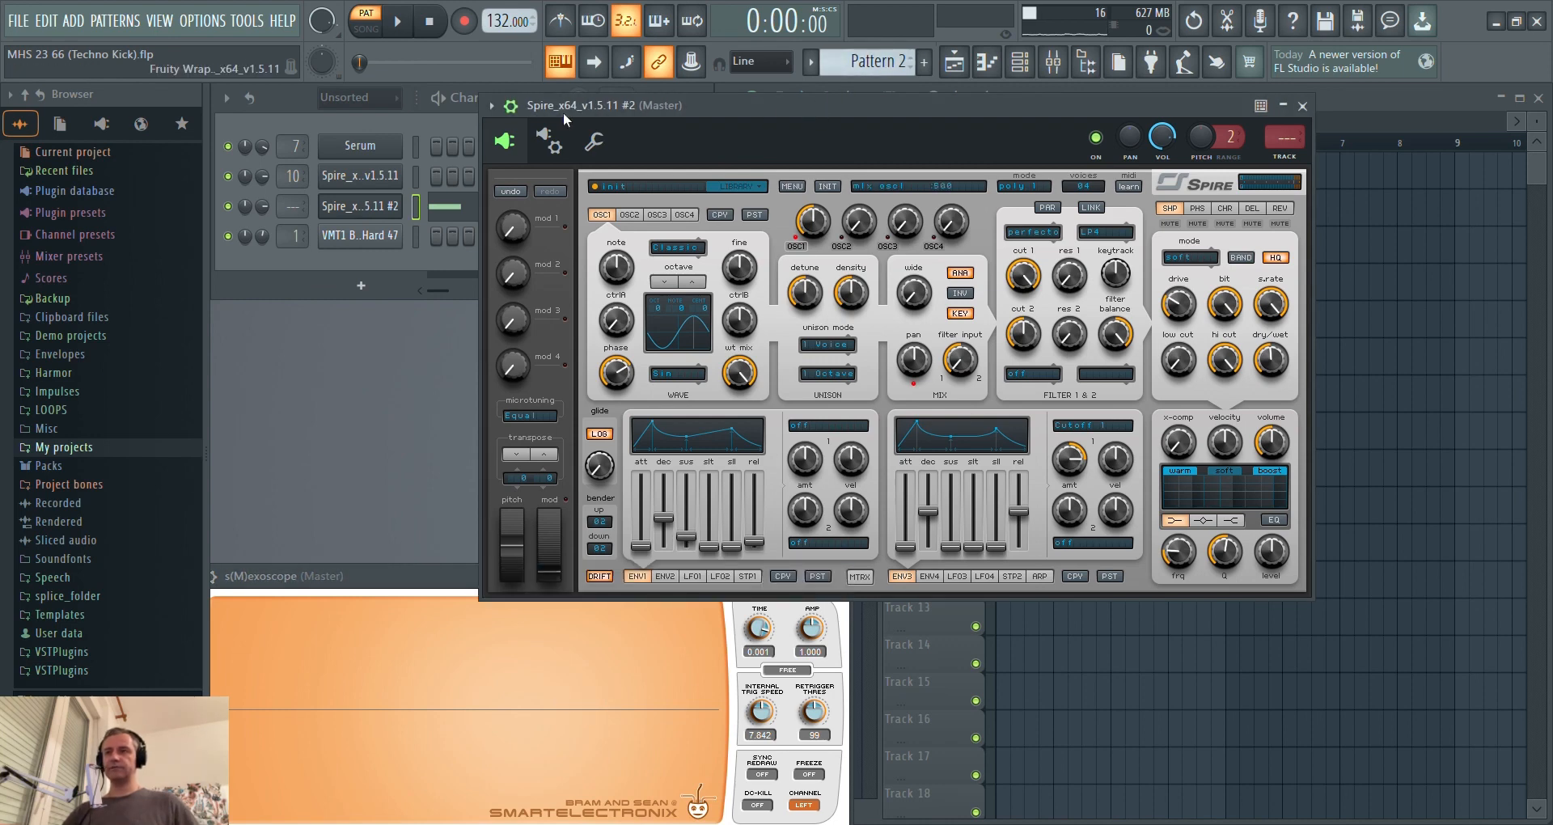
click(510, 106)
drag(693, 115, 633, 146)
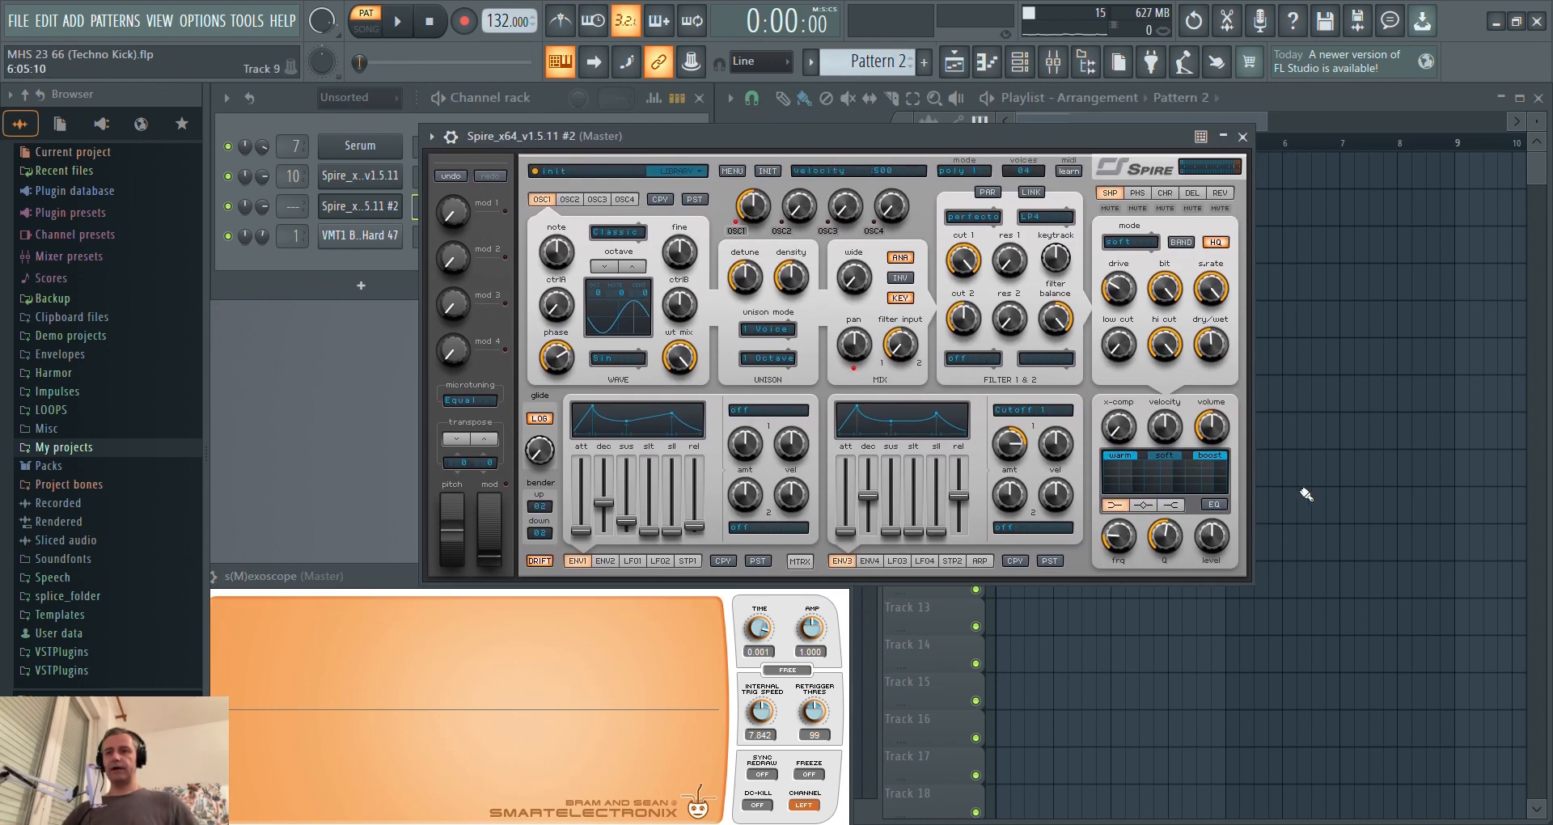
Enable Spire's EQ and boost the high band to full level with its frequency at 445.
click(1213, 505)
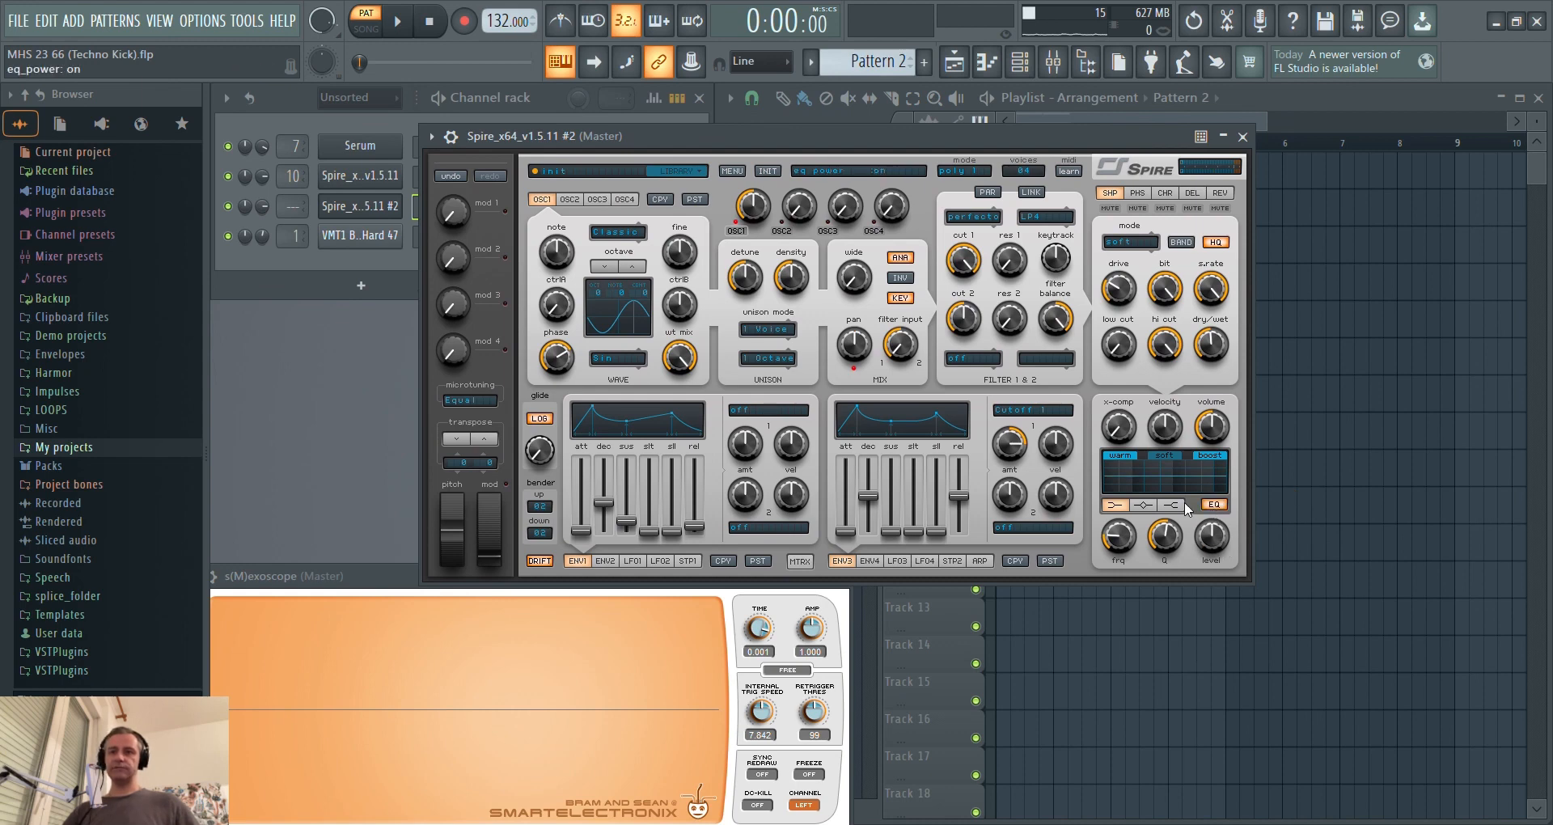
click(1171, 504)
drag(1211, 543, 1213, 548)
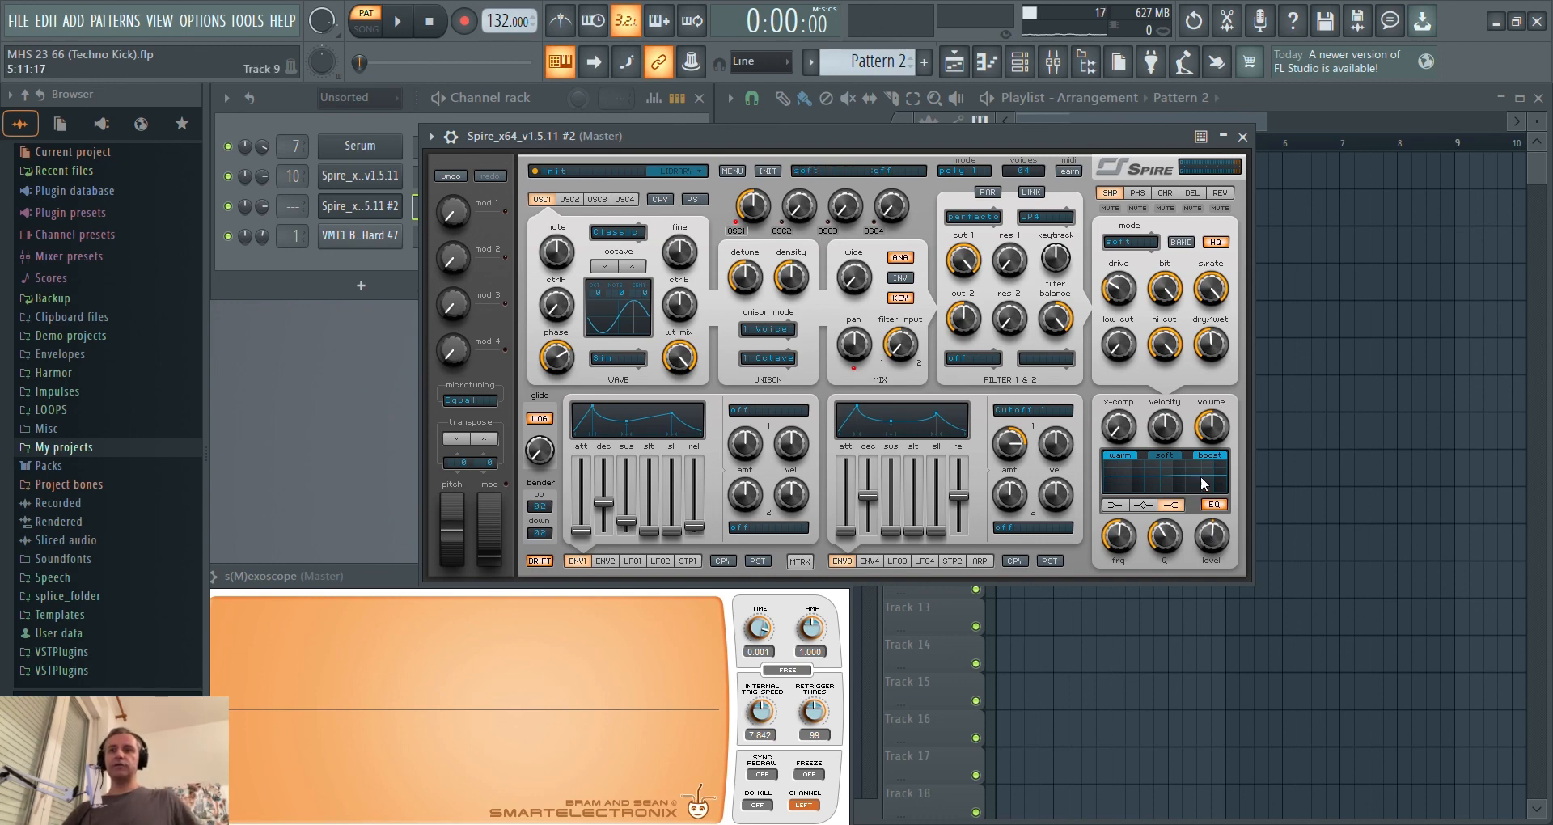
key(space)
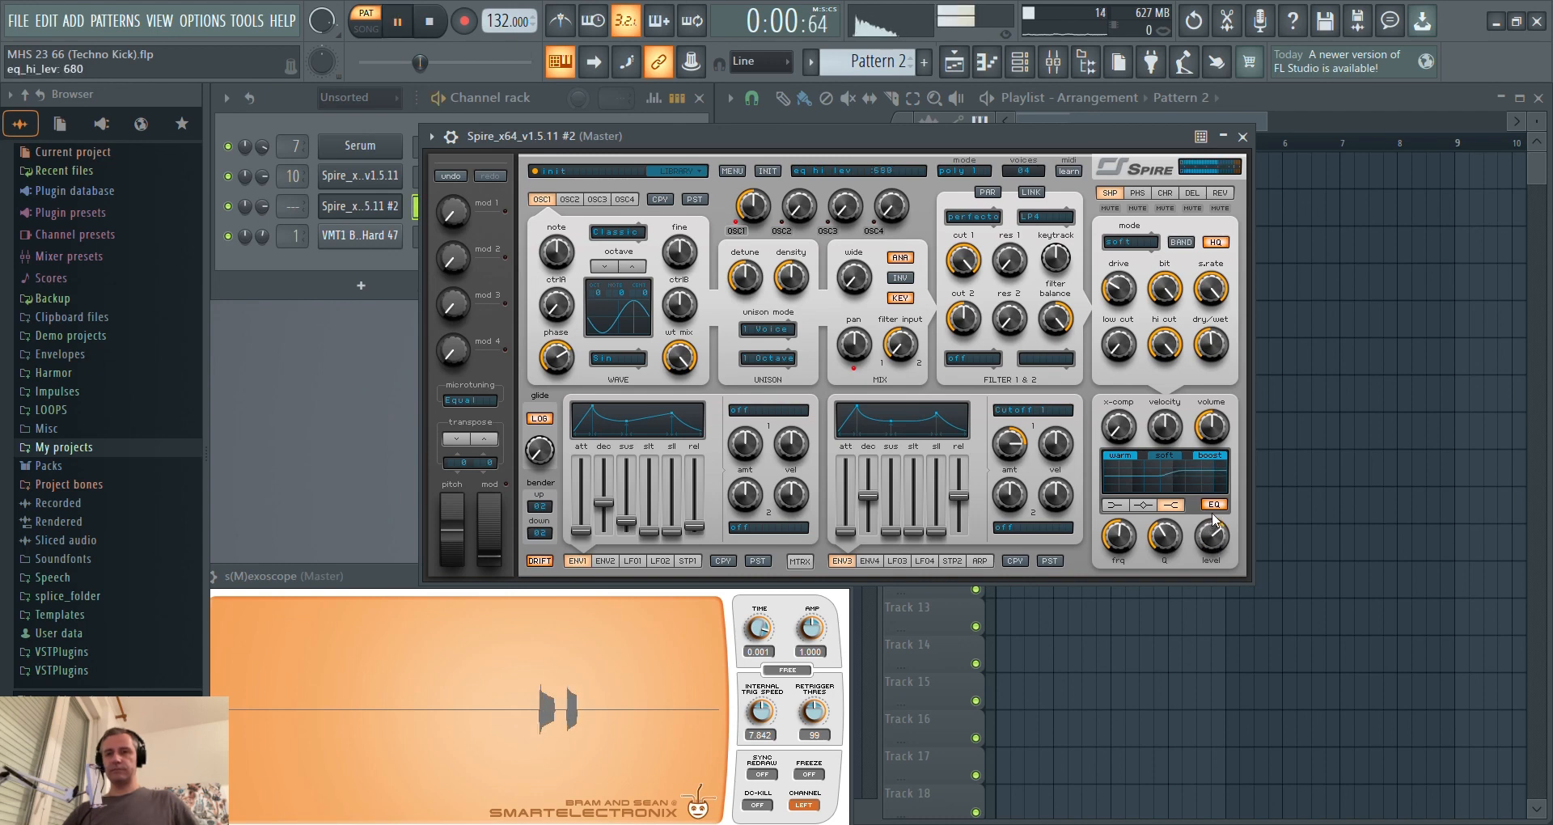
drag(1213, 538, 1224, 475)
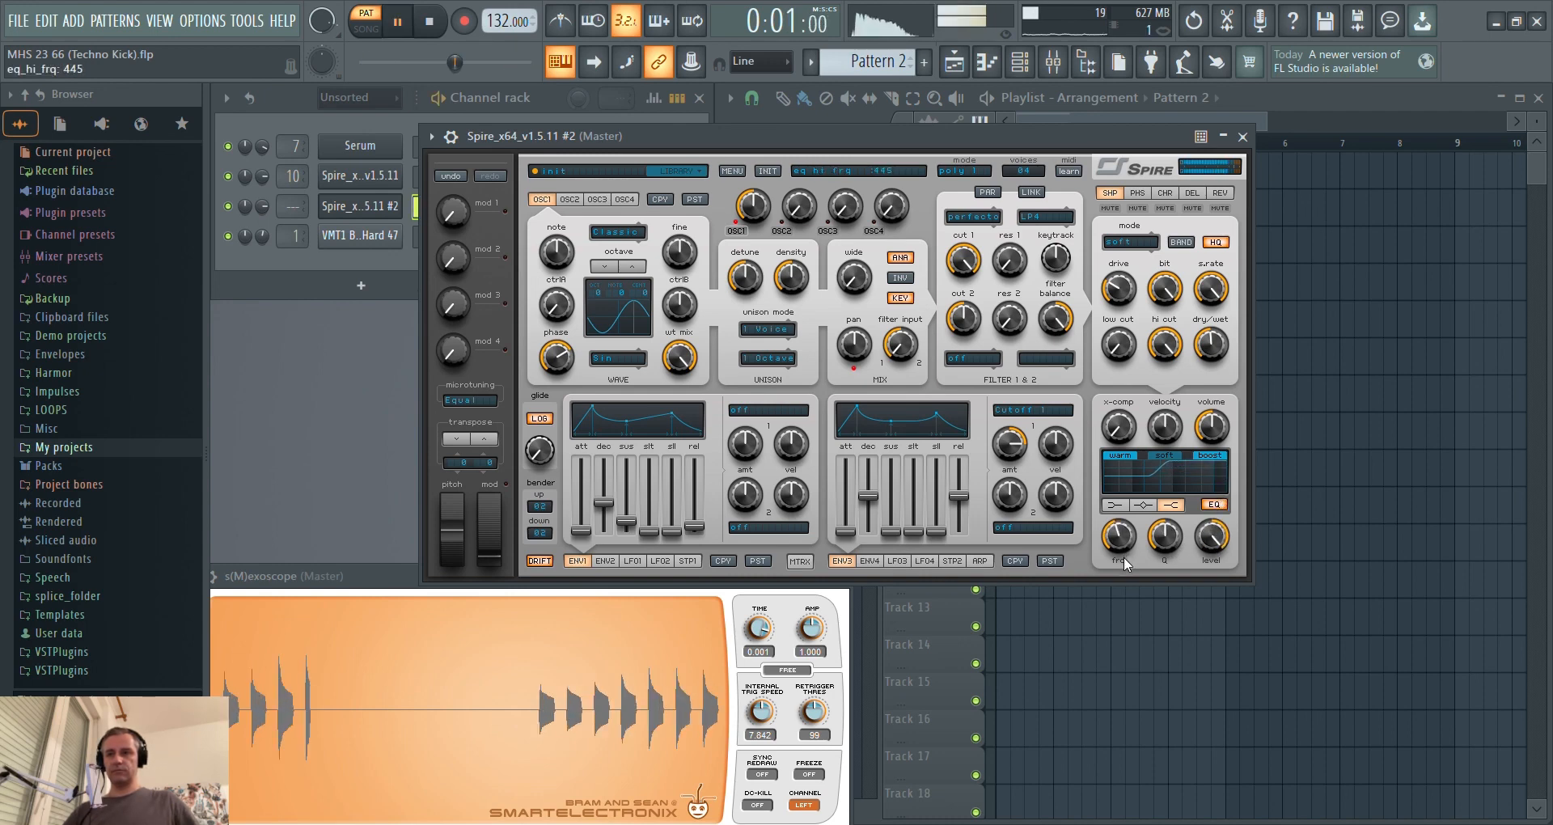
key(space)
Show Spire's plugin wrapper options again.
click(450, 136)
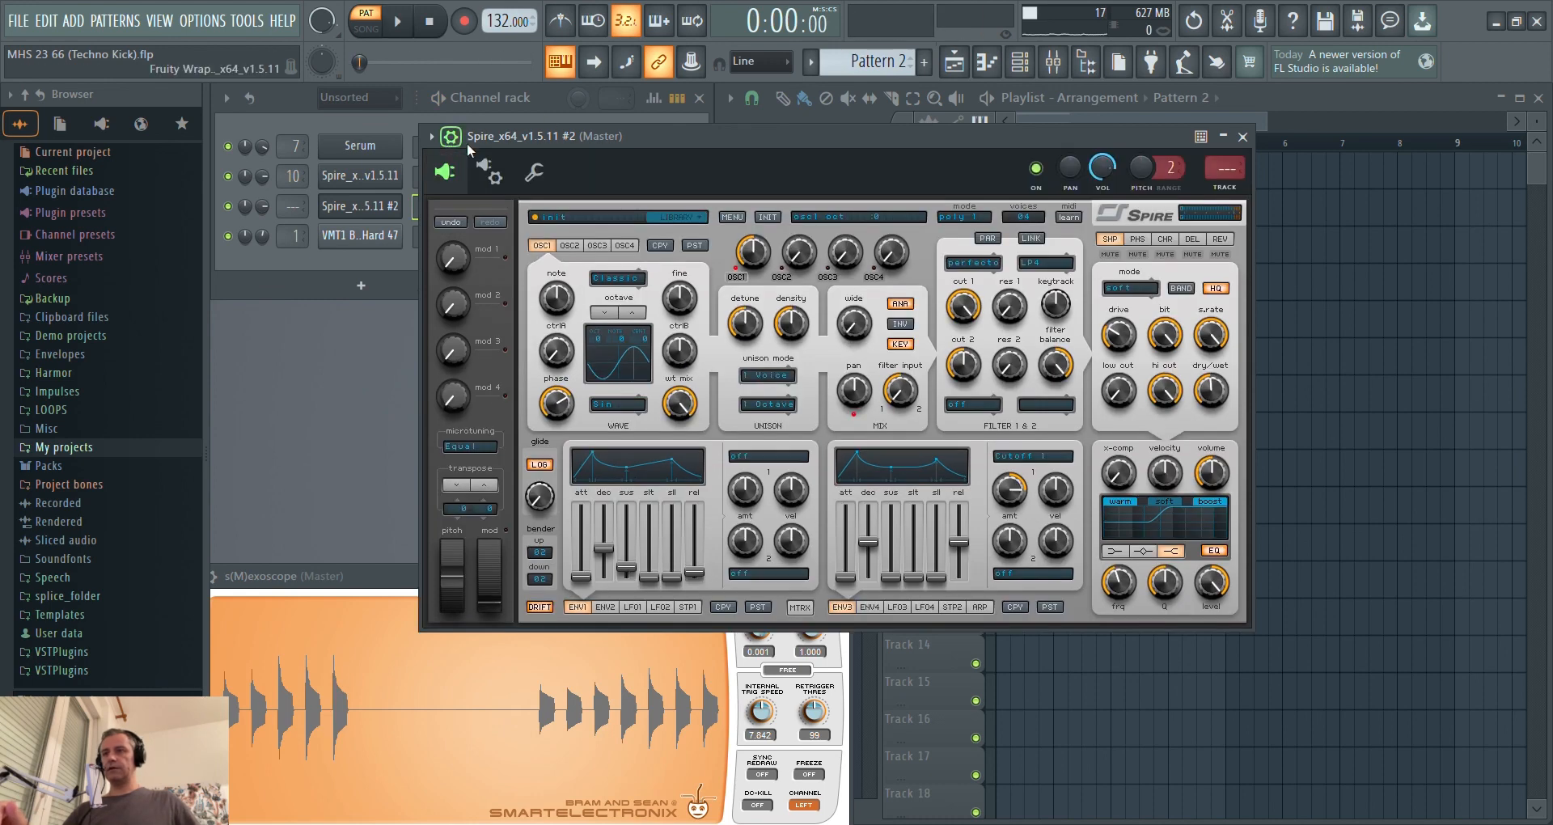
Set the second Spire channel's root note to C6, audition the pattern, and return to the synth interface.
click(534, 172)
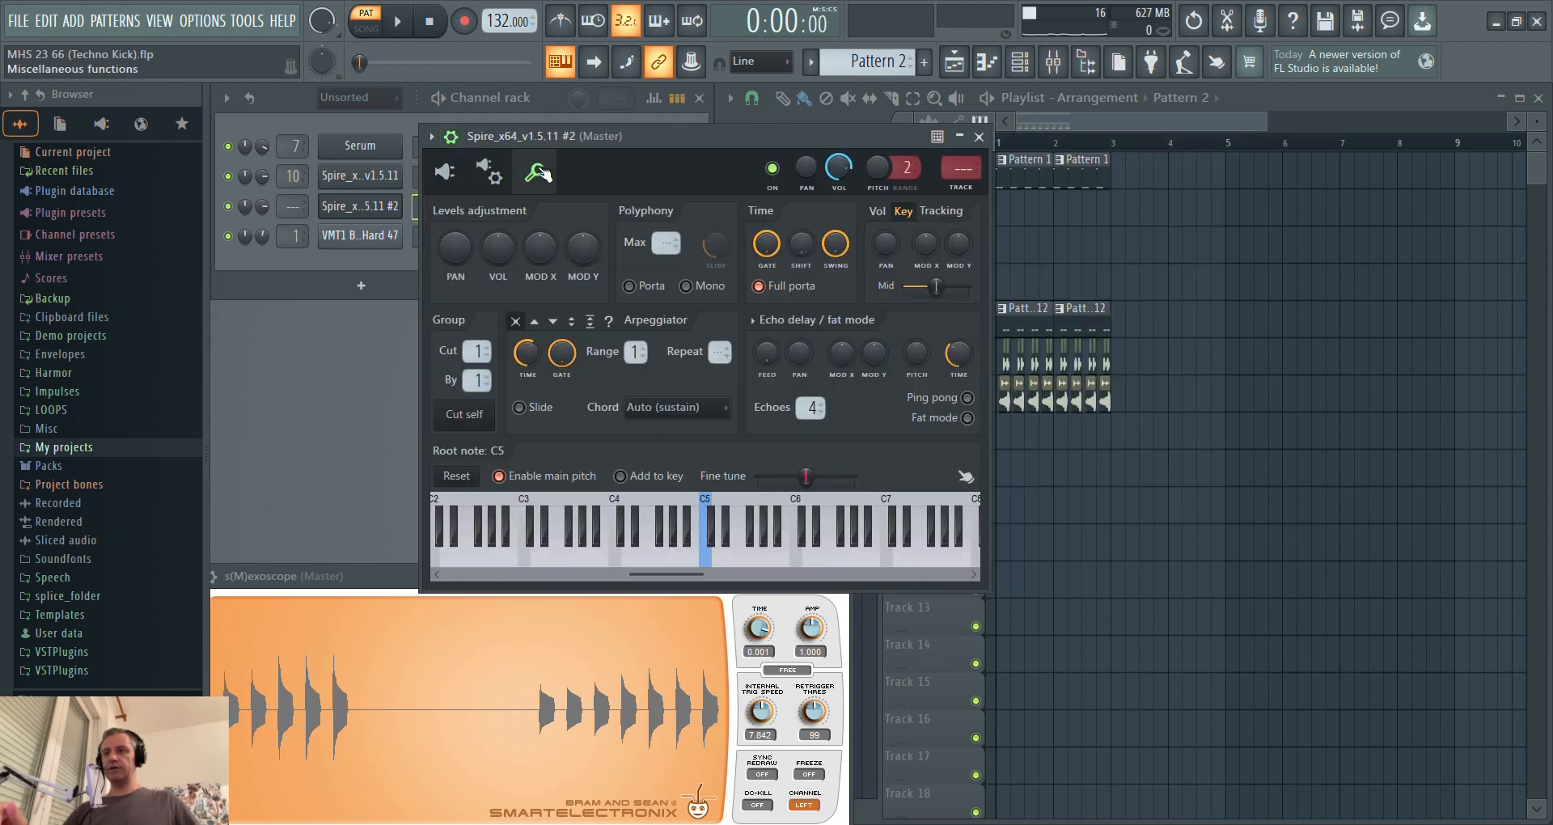
right_click(796, 558)
key(space)
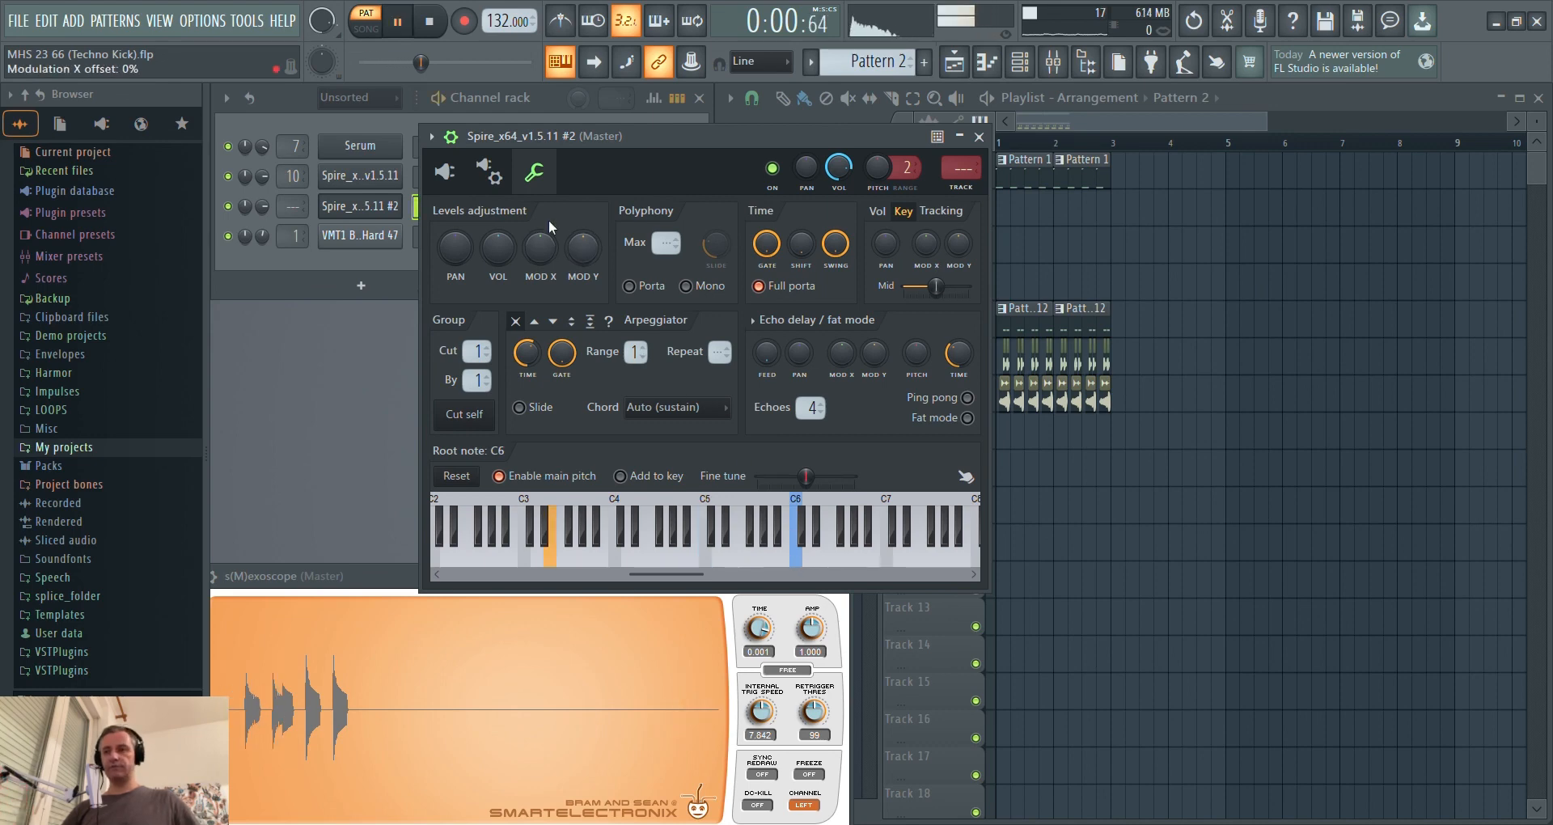
click(445, 171)
key(space)
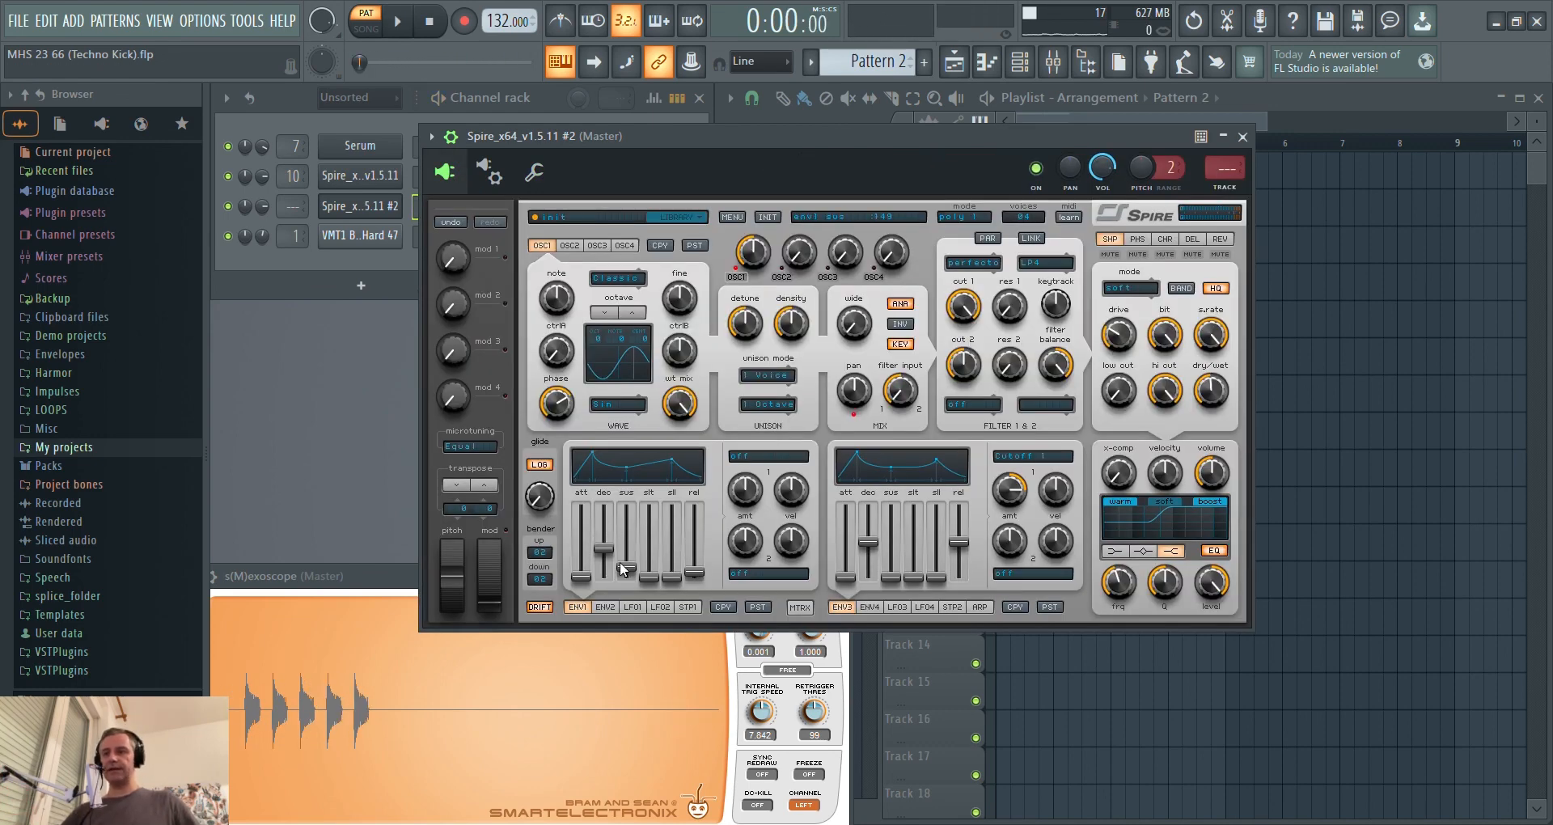
Raise envelope 1's sustain to about 448 while auditioning the kick.
key(space)
mouse_move(627, 570)
mouse_down()
mouse_move(609, 553)
mouse_move(629, 545)
mouse_up()
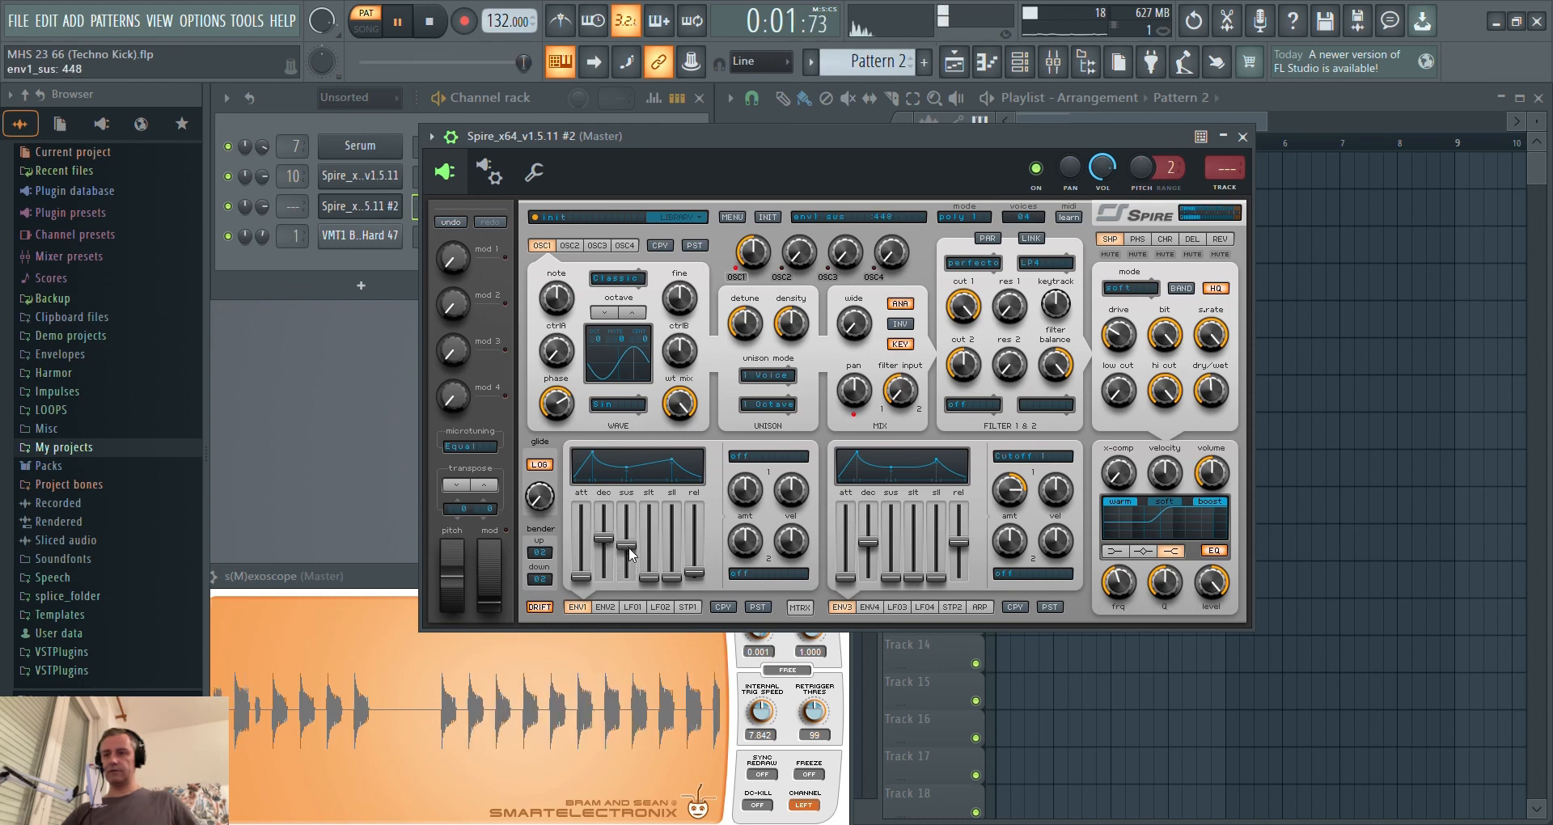
key(space)
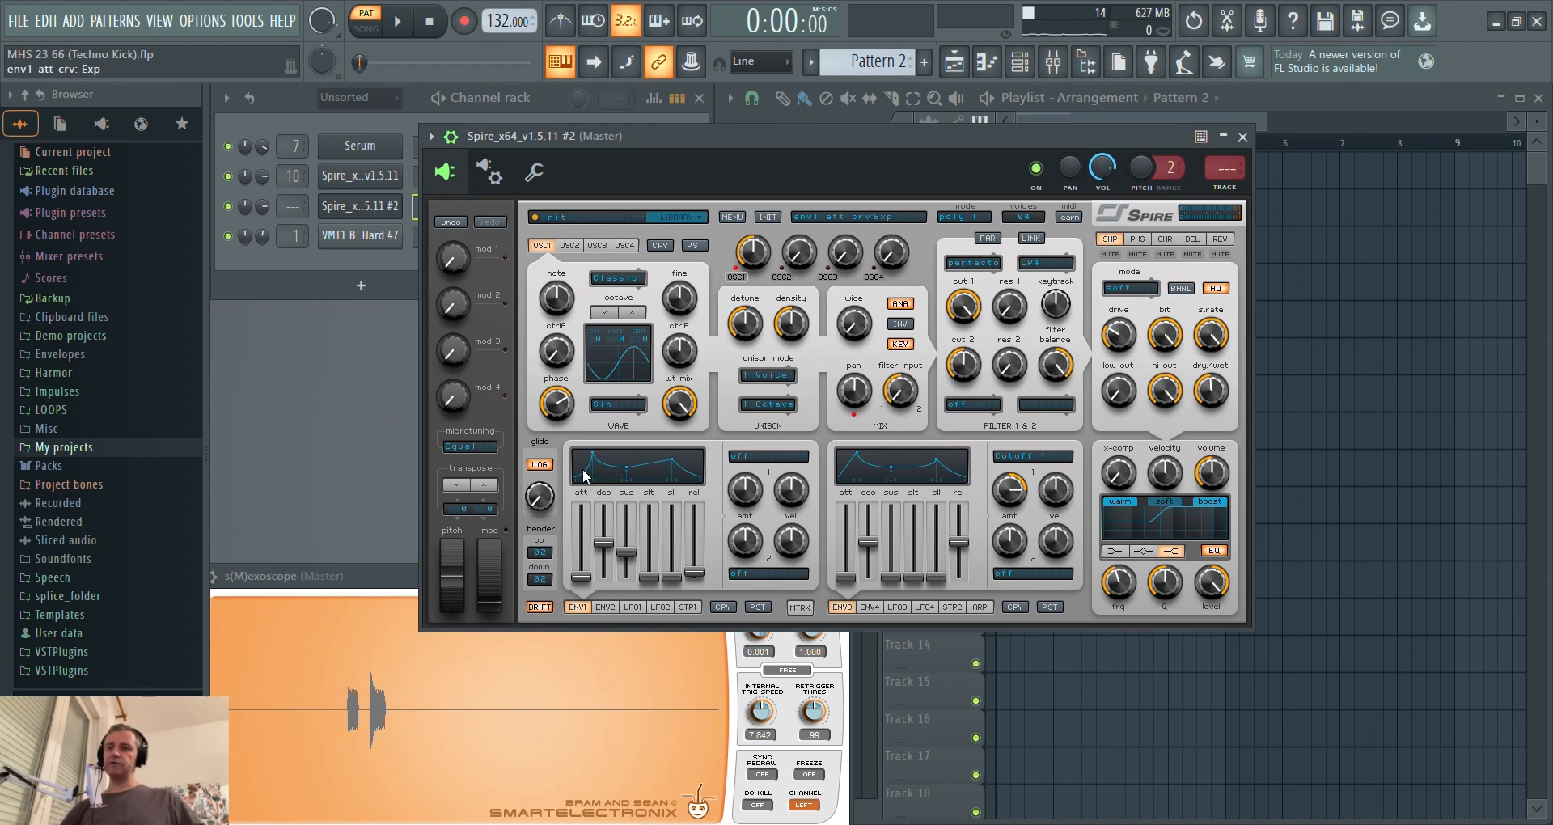
Compare the Exp and Pow attack curves of envelope 1 during playback, settling on Pow.
click(583, 476)
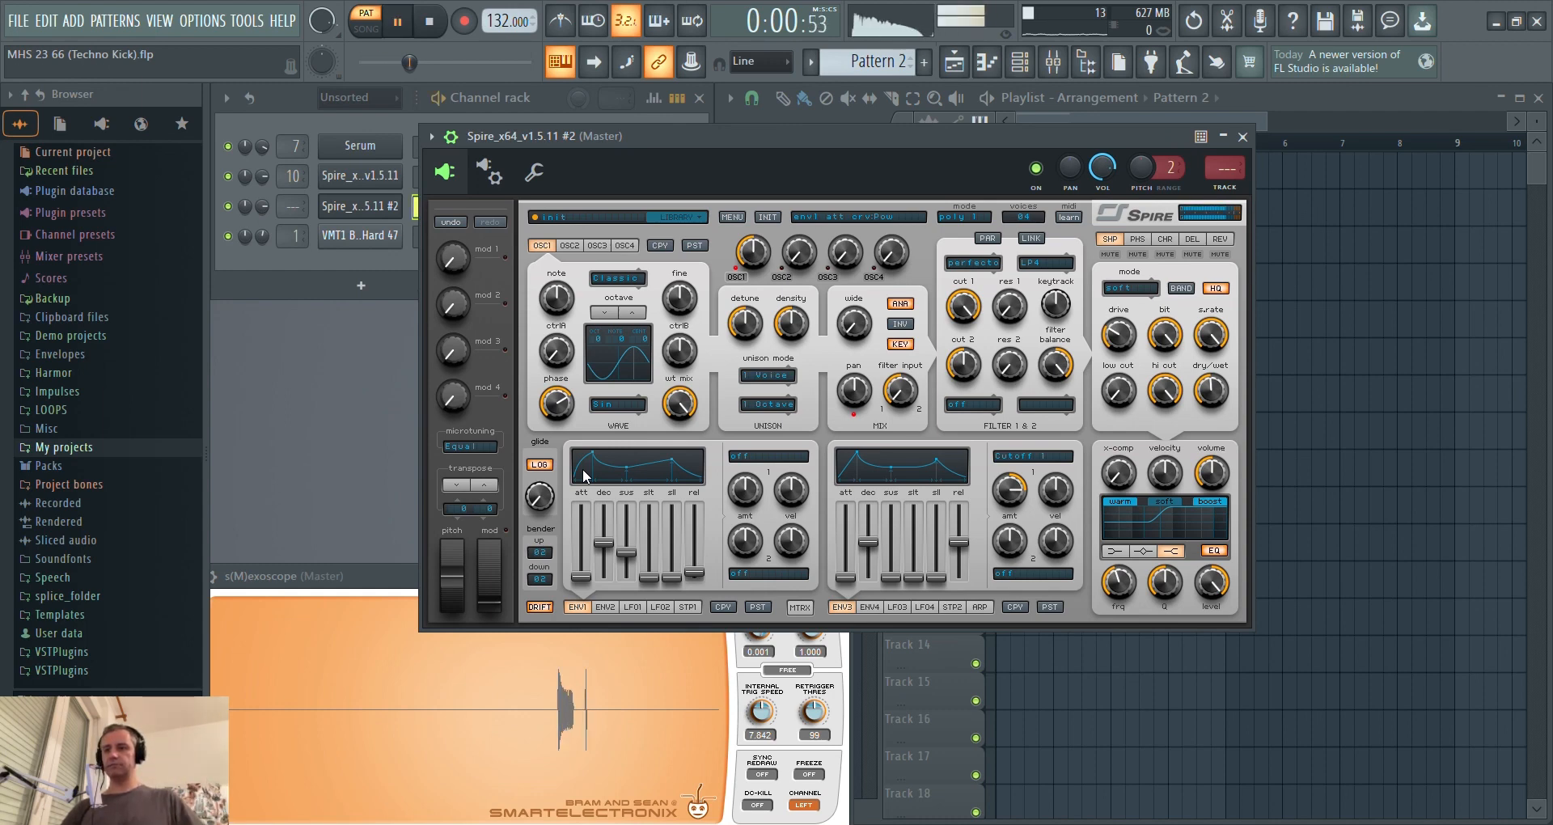
click(583, 471)
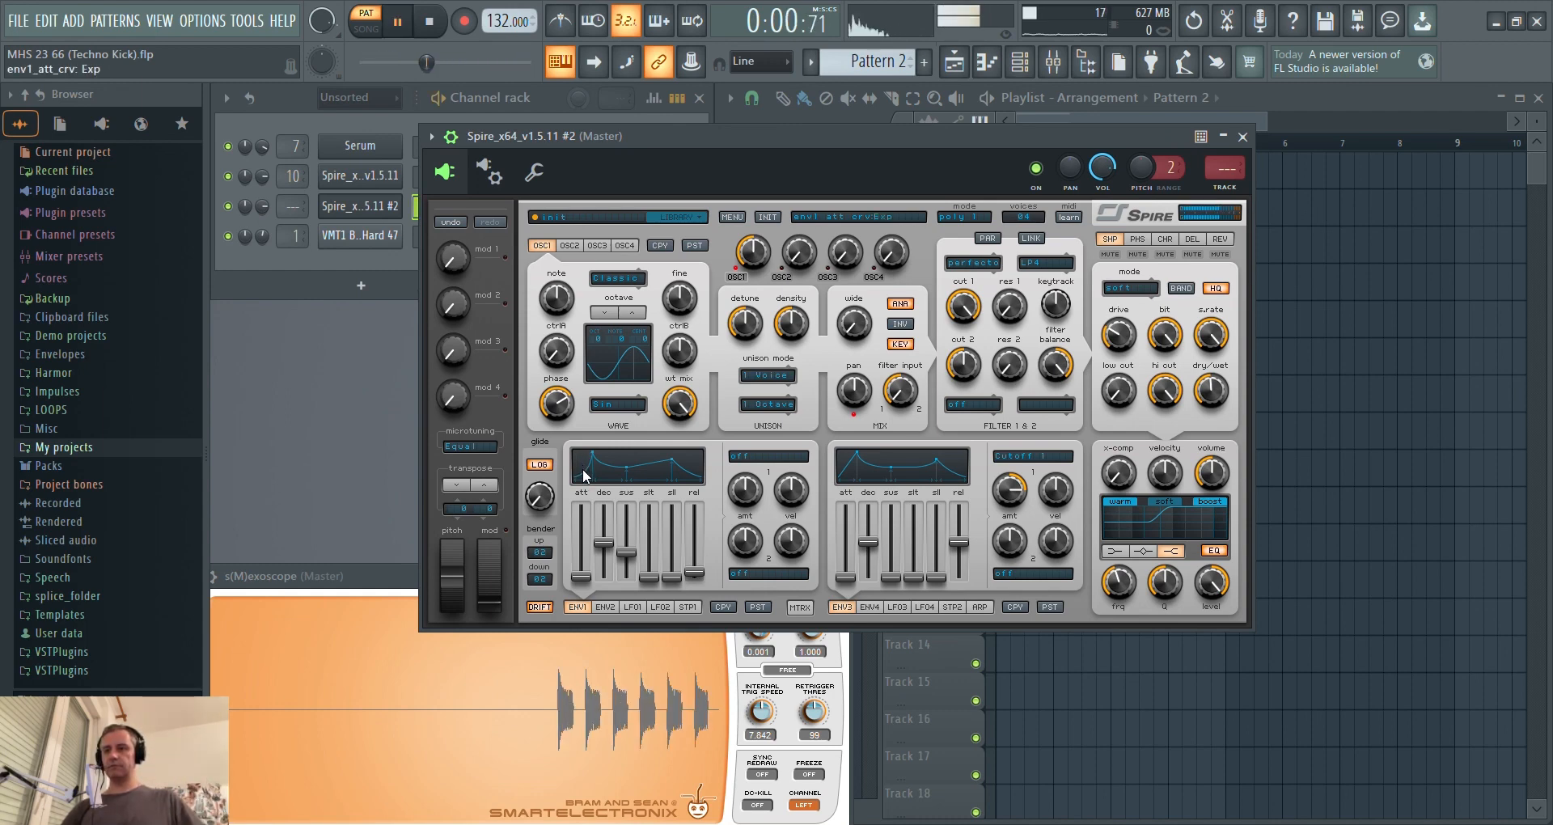
key(space)
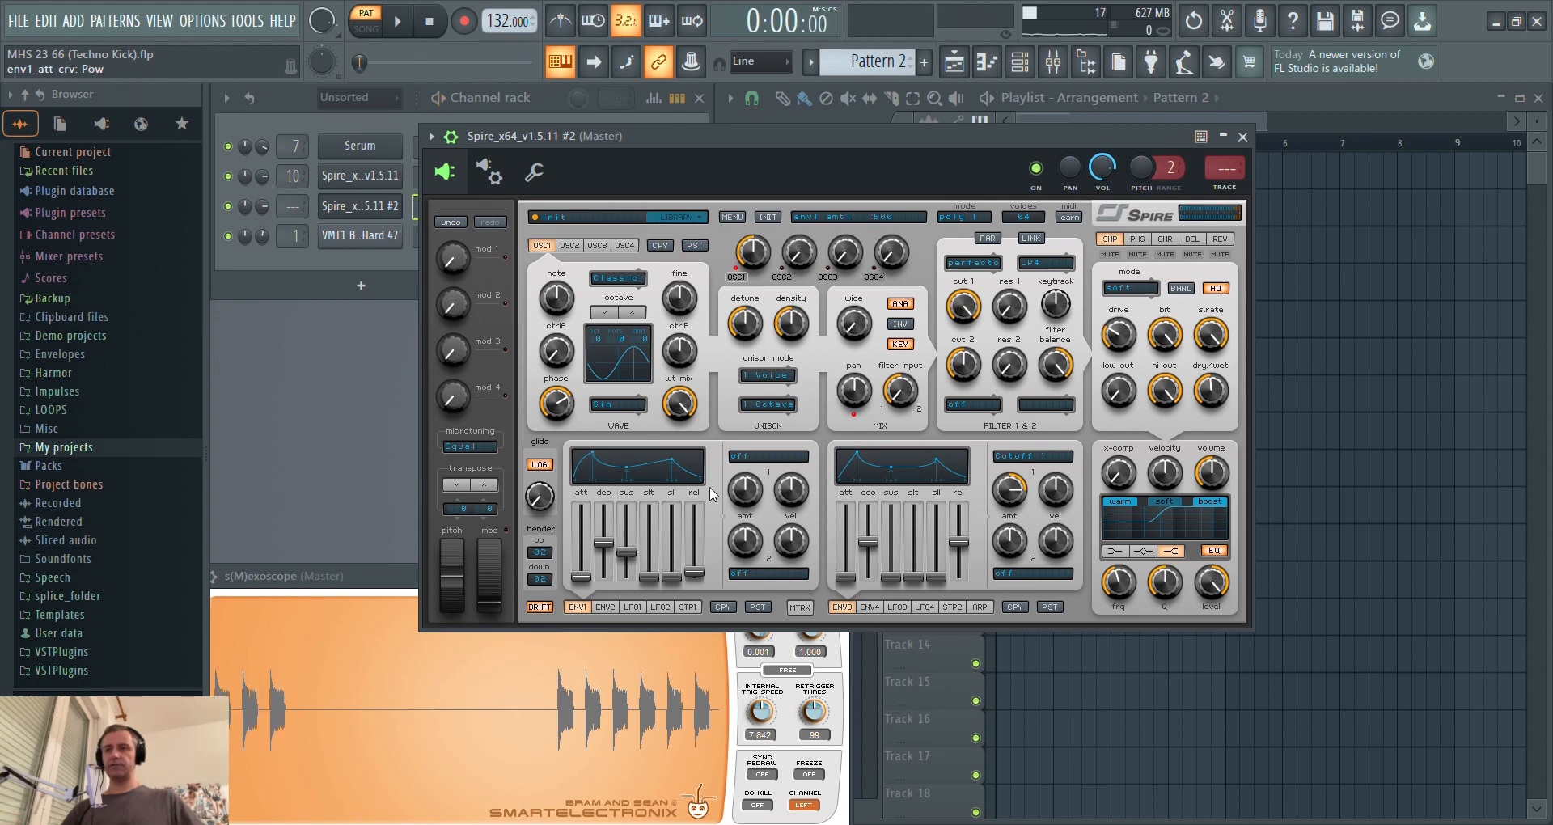
During playback, set envelope 2's decay to 195 and its all-oscillator pitch amount to 745.
click(605, 606)
key(space)
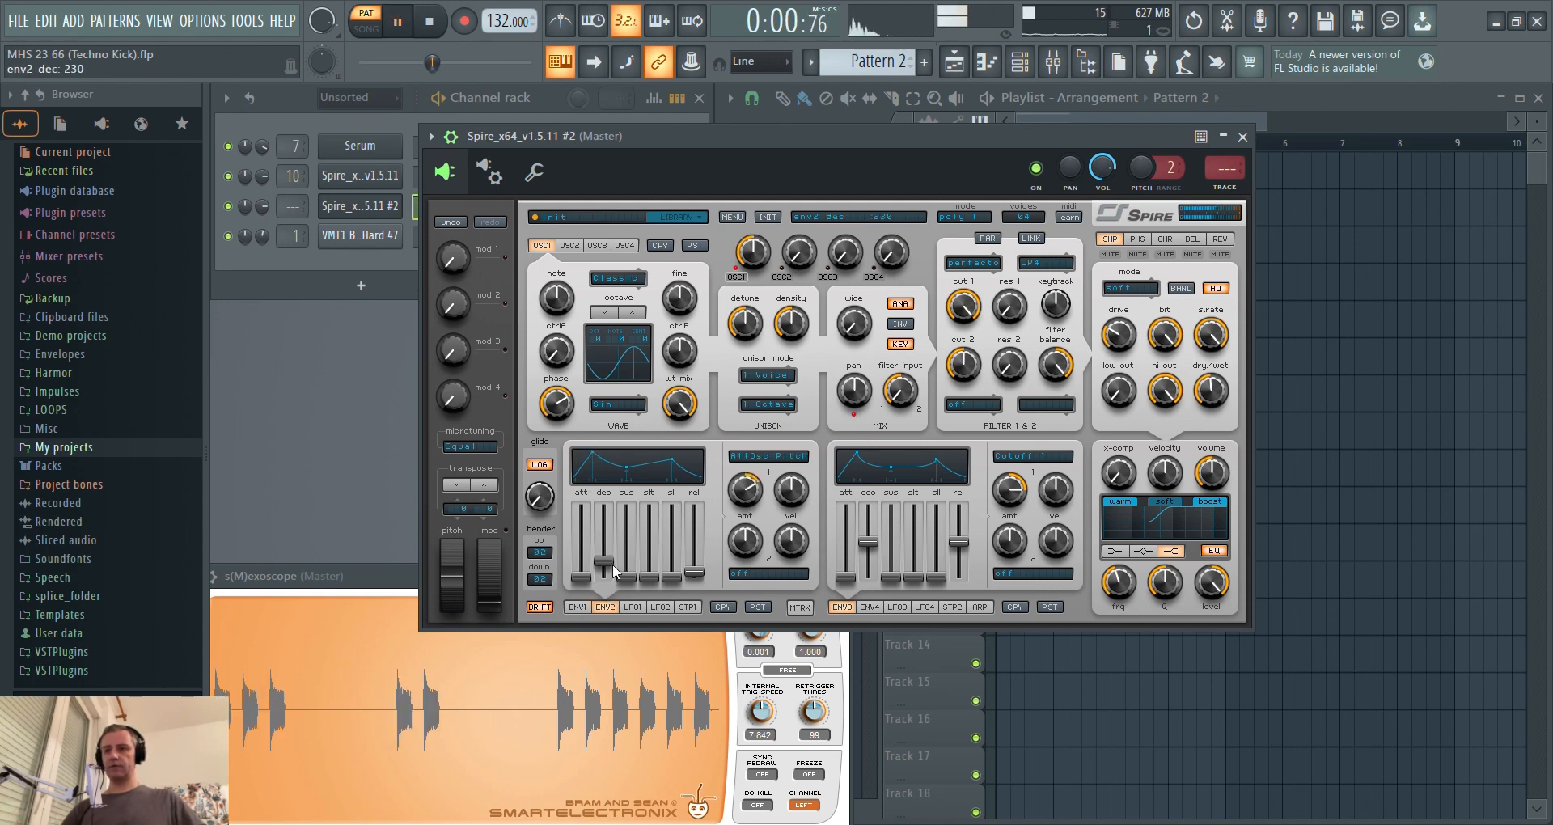
drag(599, 558, 603, 568)
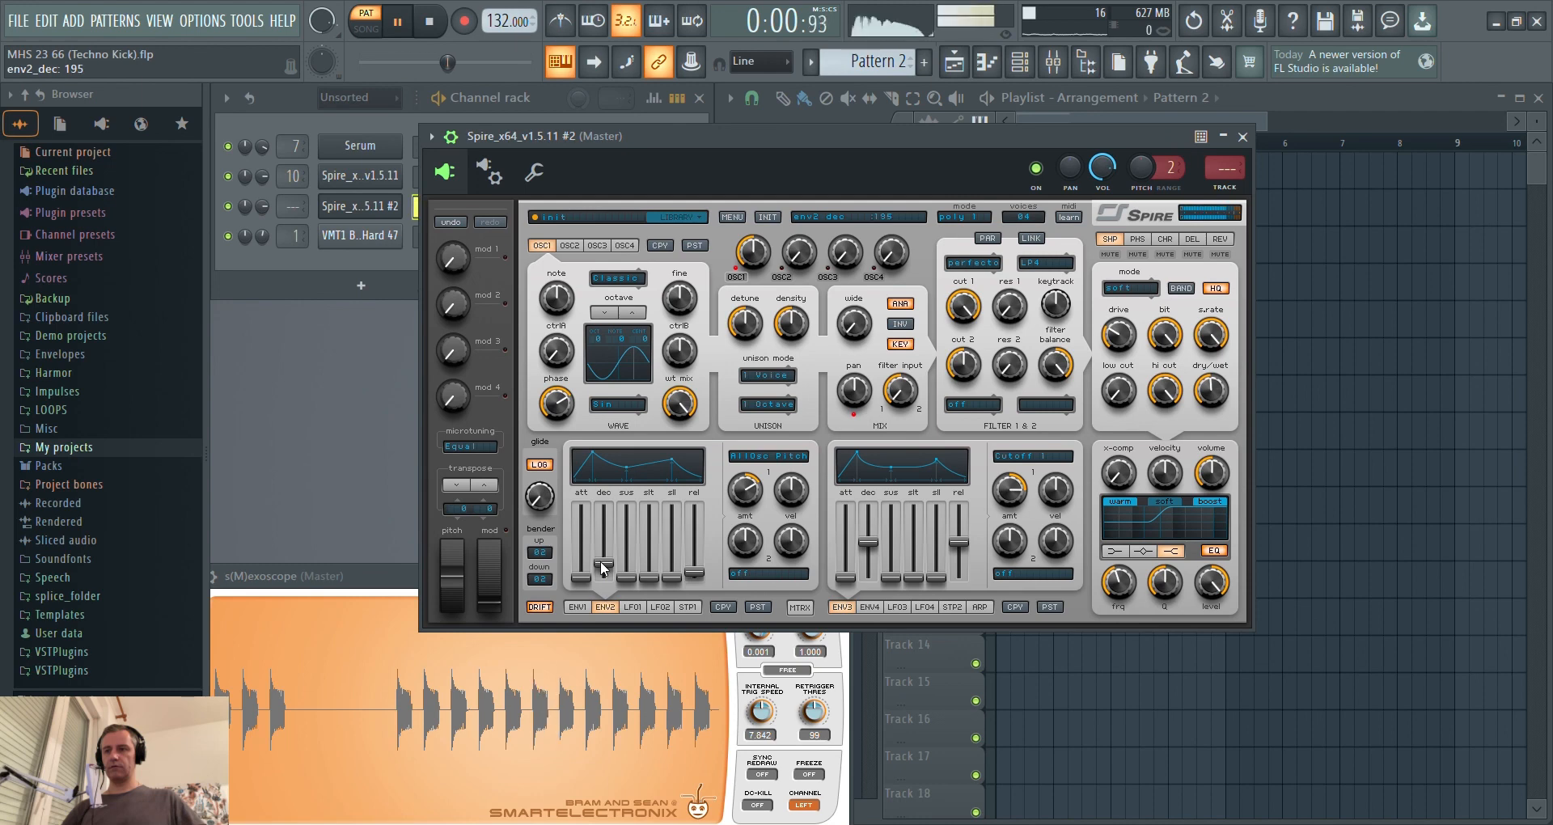
drag(736, 499, 740, 488)
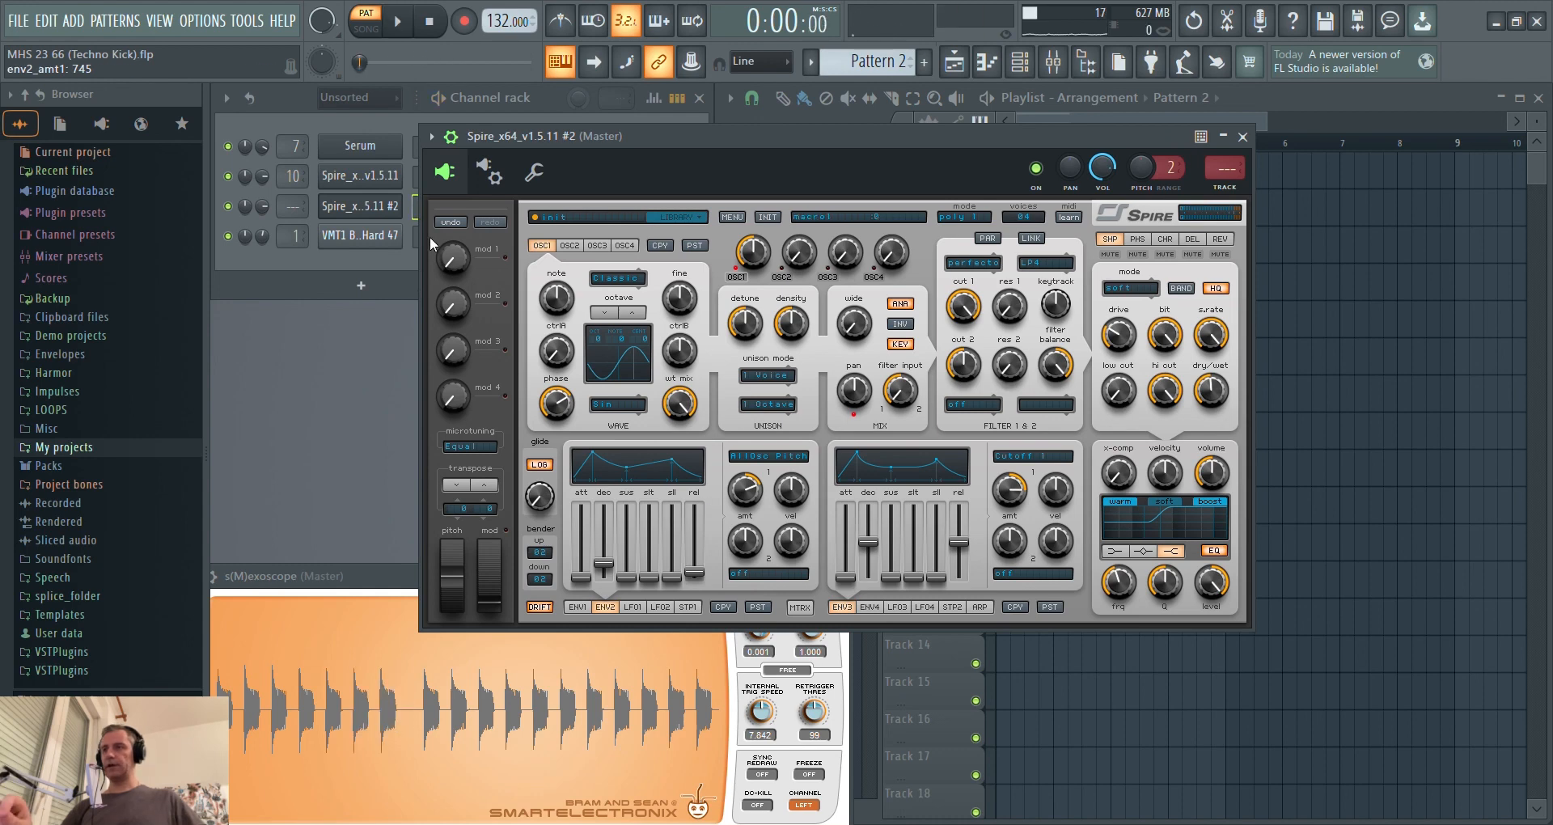
Stop playback, close Spire, and route the second Spire channel to mixer insert 10.
click(346, 212)
key(space)
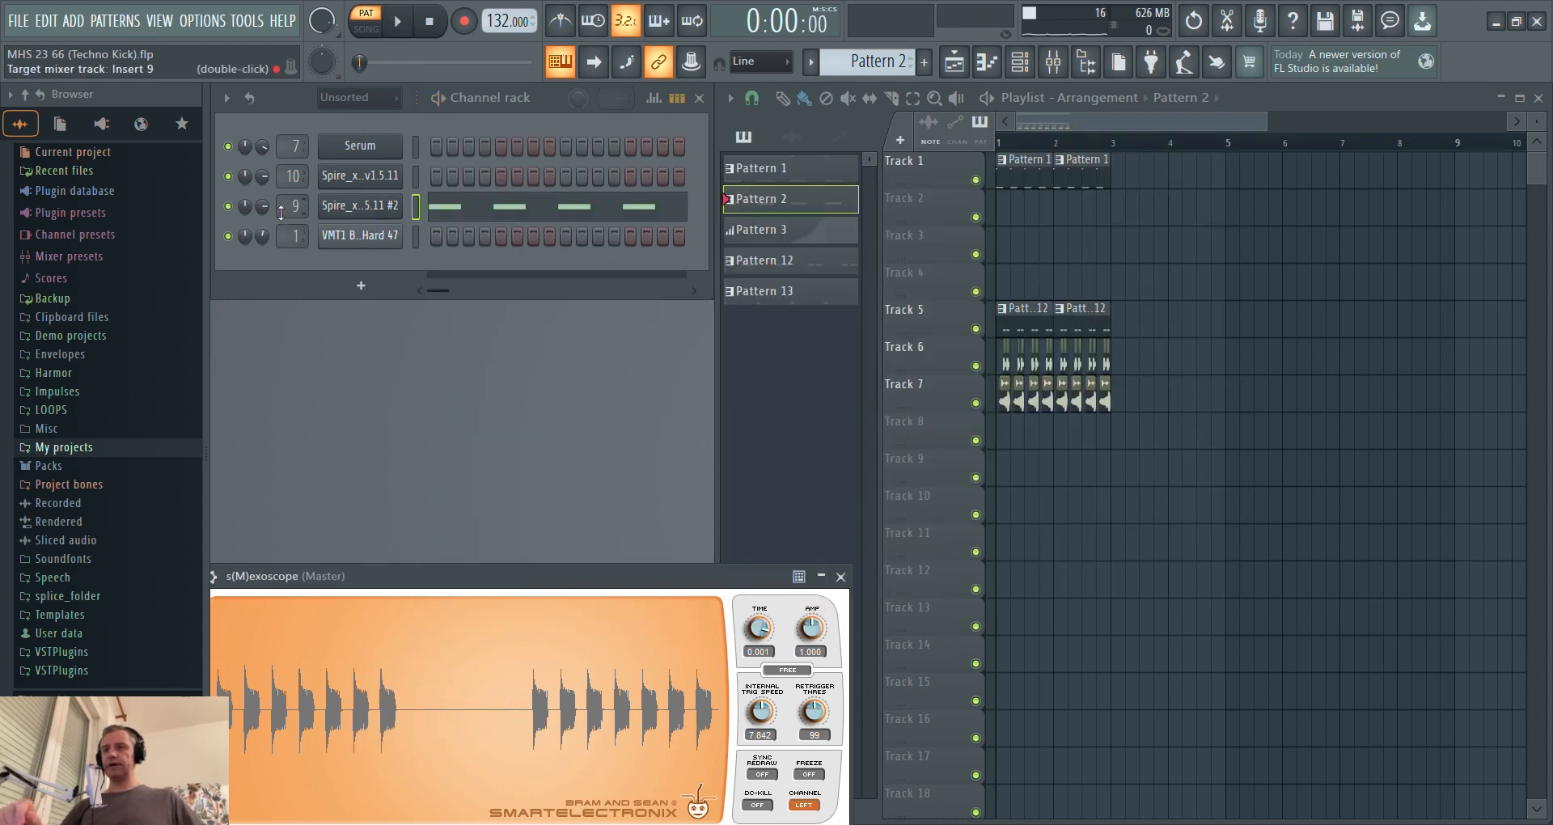
scroll(288, 212, down, 1)
Open insert 10's Fruity Compressor and Fruity Parametric EQ 2 from the mixer and arrange both windows to examine their settings.
click(1057, 66)
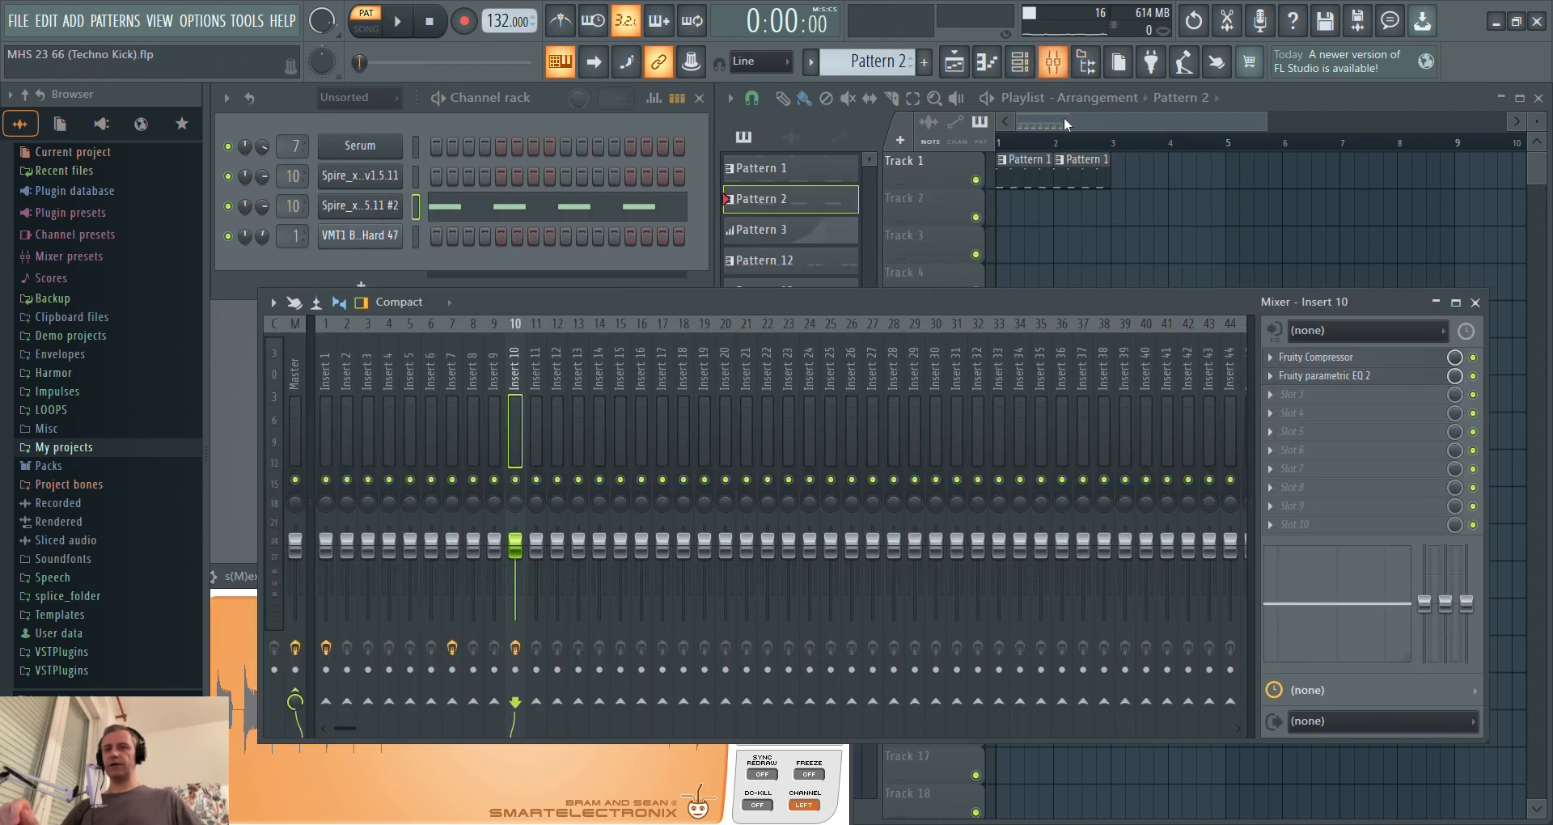
click(1365, 360)
click(1360, 376)
click(1475, 303)
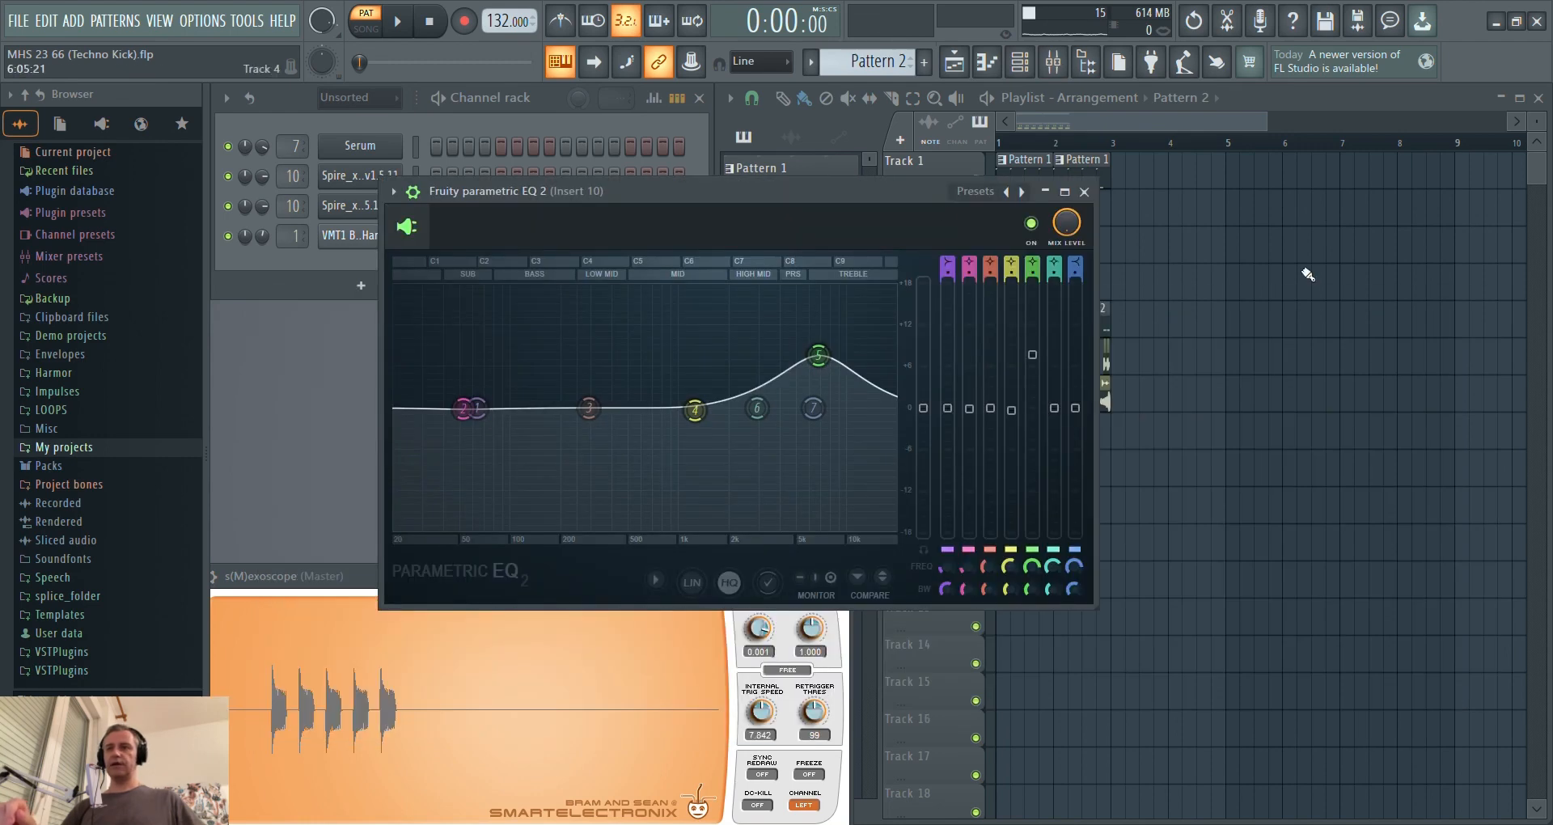
drag(763, 196, 1122, 411)
drag(639, 346, 518, 246)
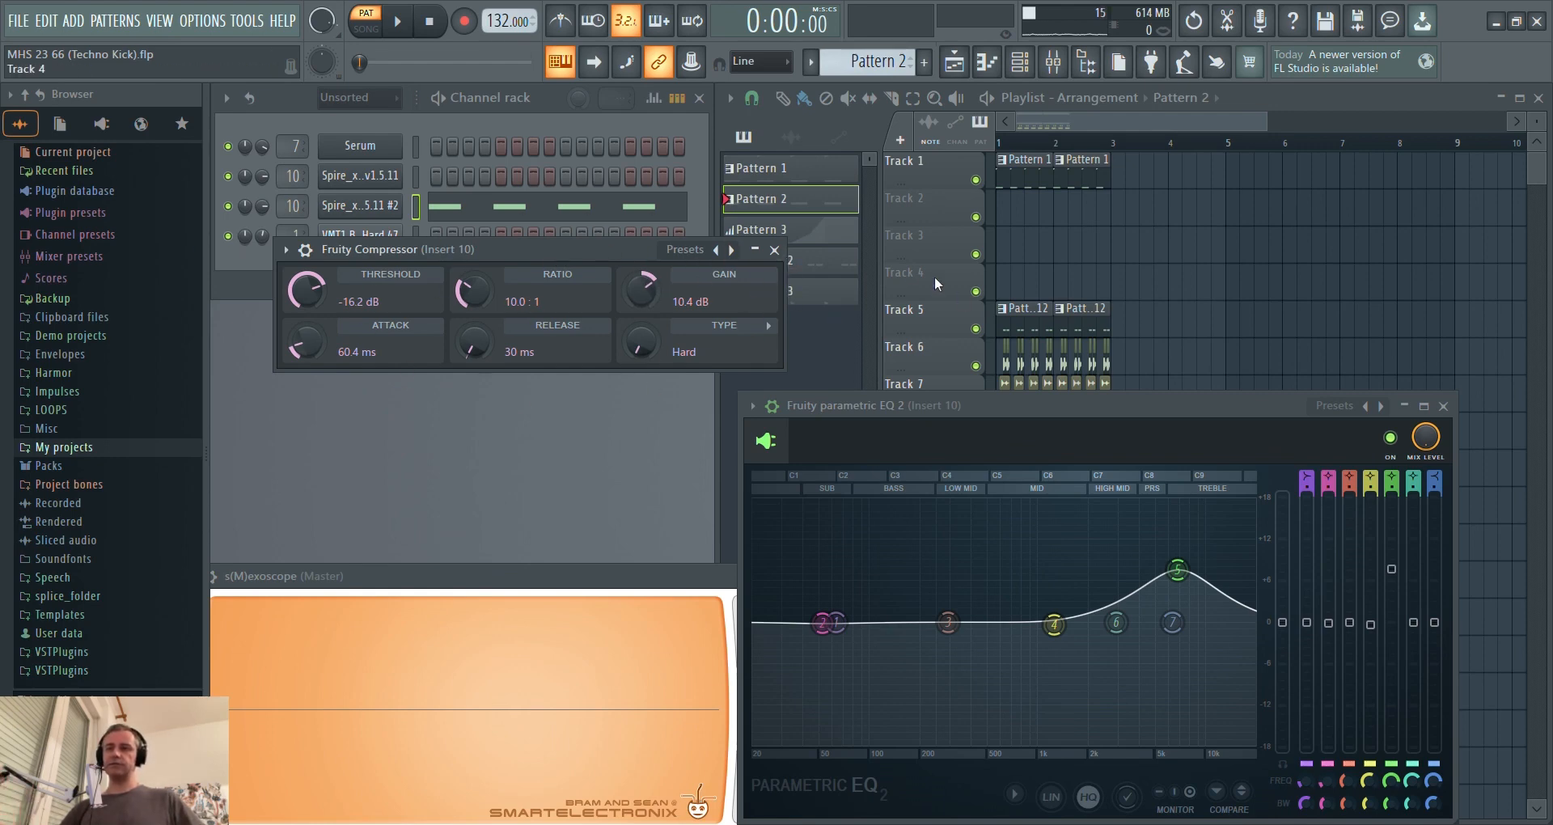
Close the compressor, examine the parametric EQ curve on its own, and close the EQ as well.
click(775, 251)
drag(953, 405, 612, 296)
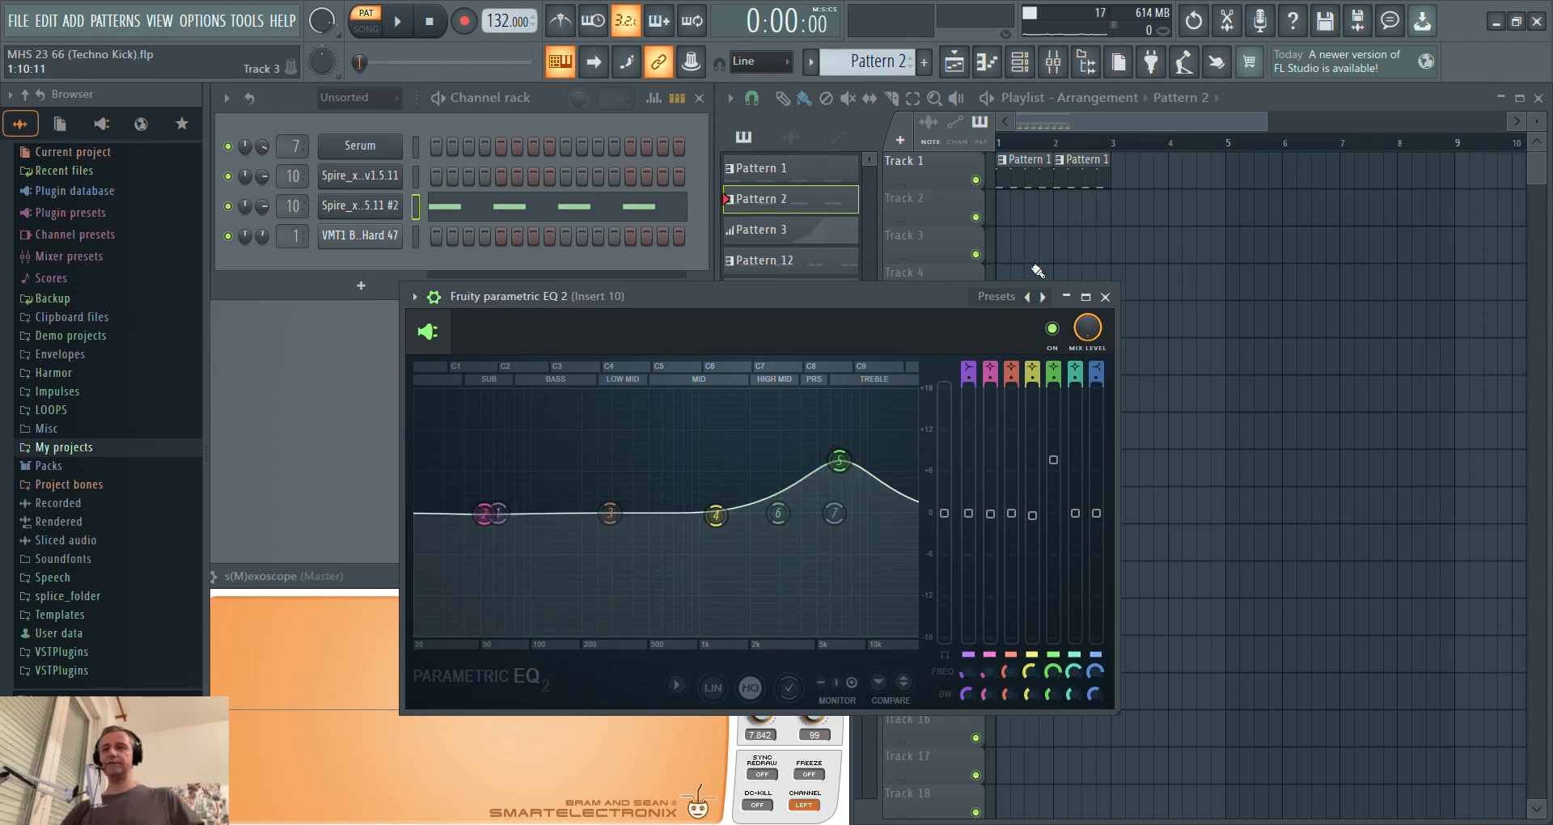
click(1105, 297)
scroll(911, 391, down, 2)
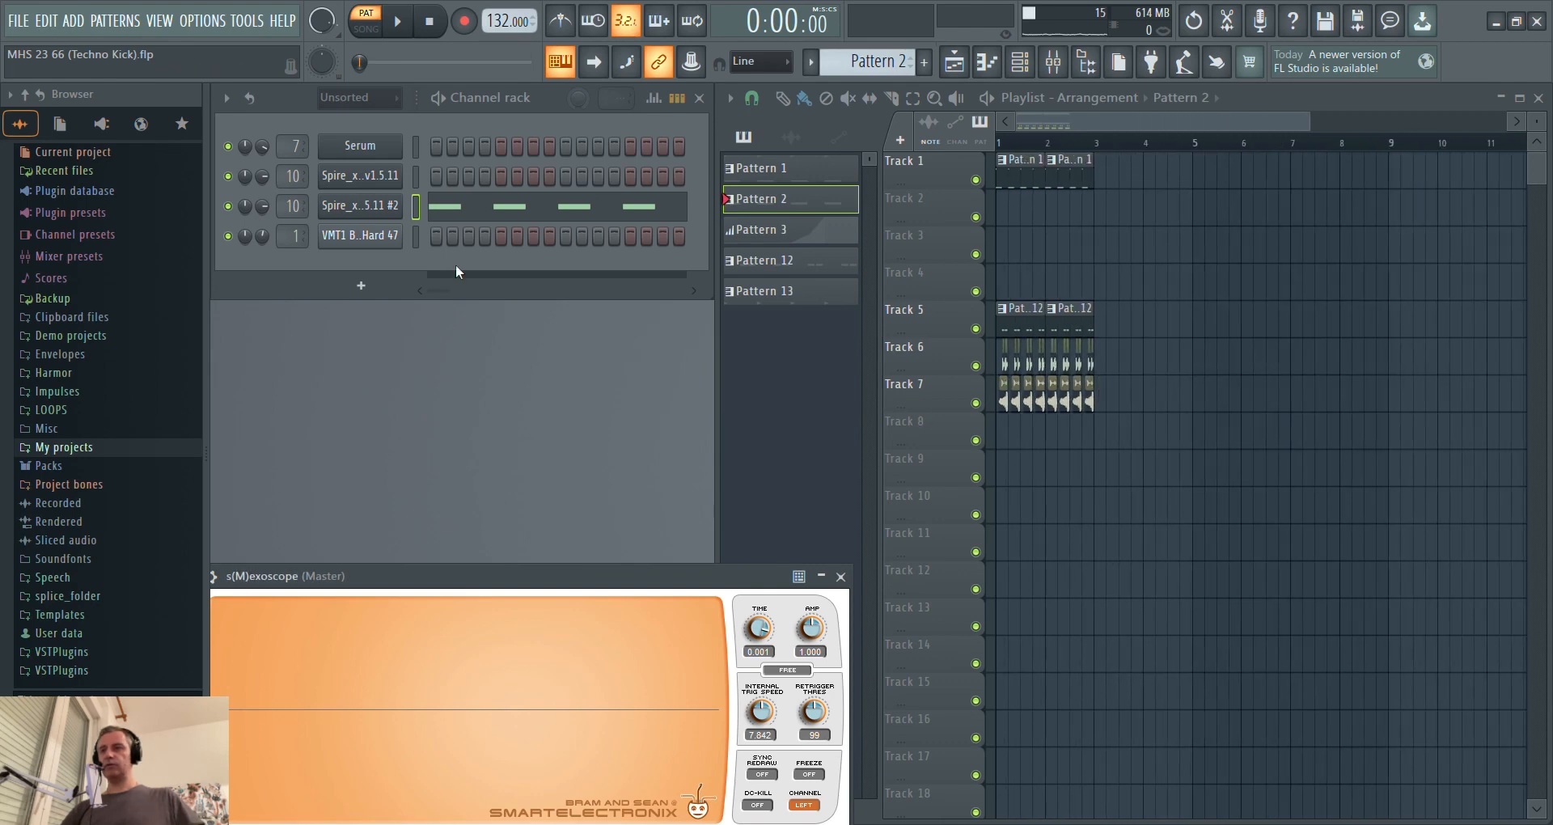
Audition the kick through insert 10, then reopen the second Spire and move its window clear of the channel list.
key(space)
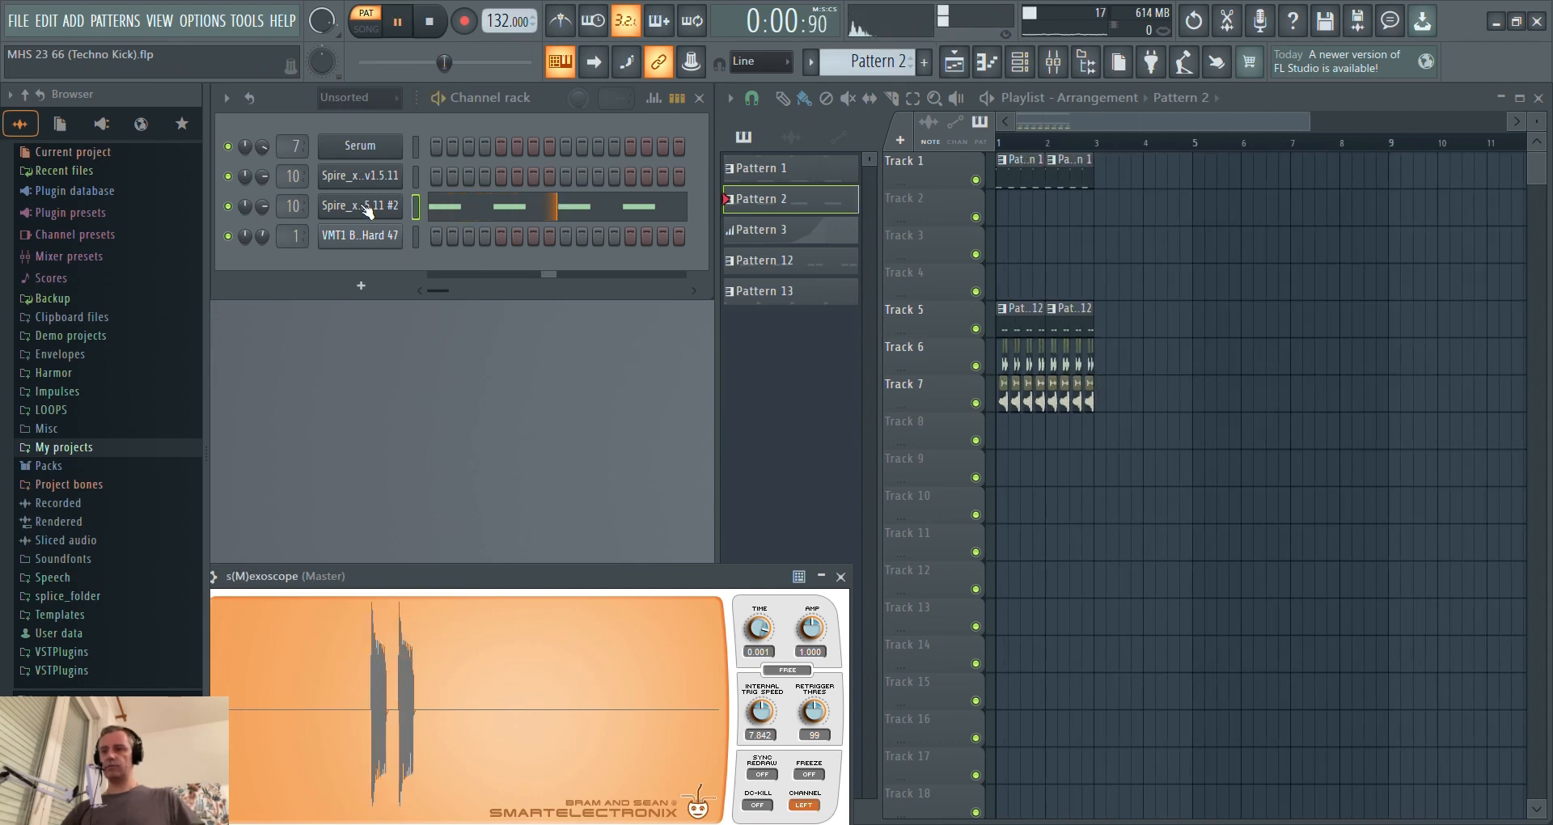
click(366, 207)
key(space)
drag(732, 136, 800, 193)
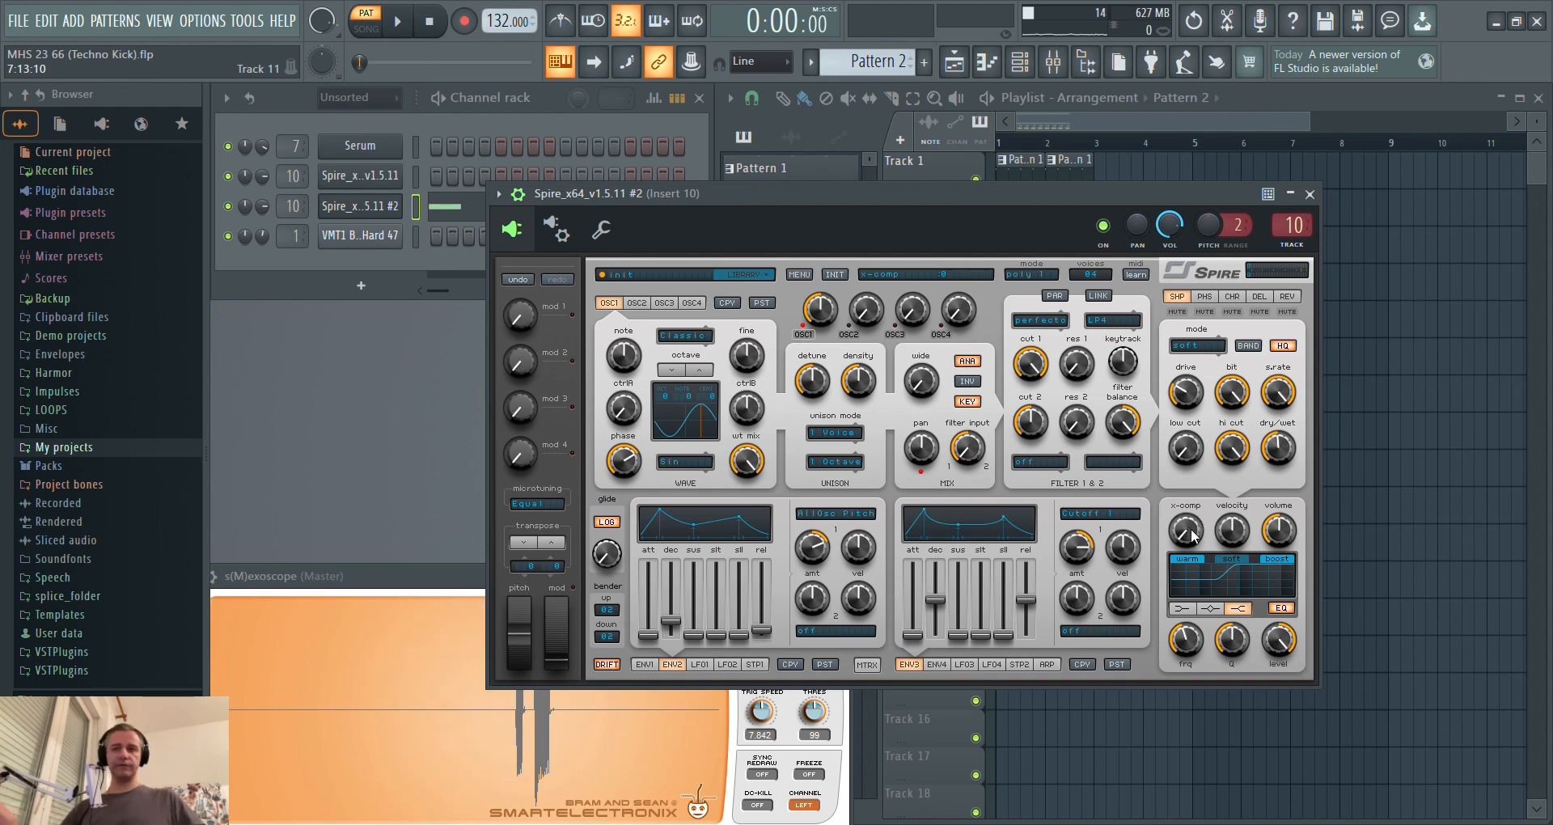
Set Spire's x-comp to about 30 during playback, then check the kick's waveform on the oscilloscope.
key(space)
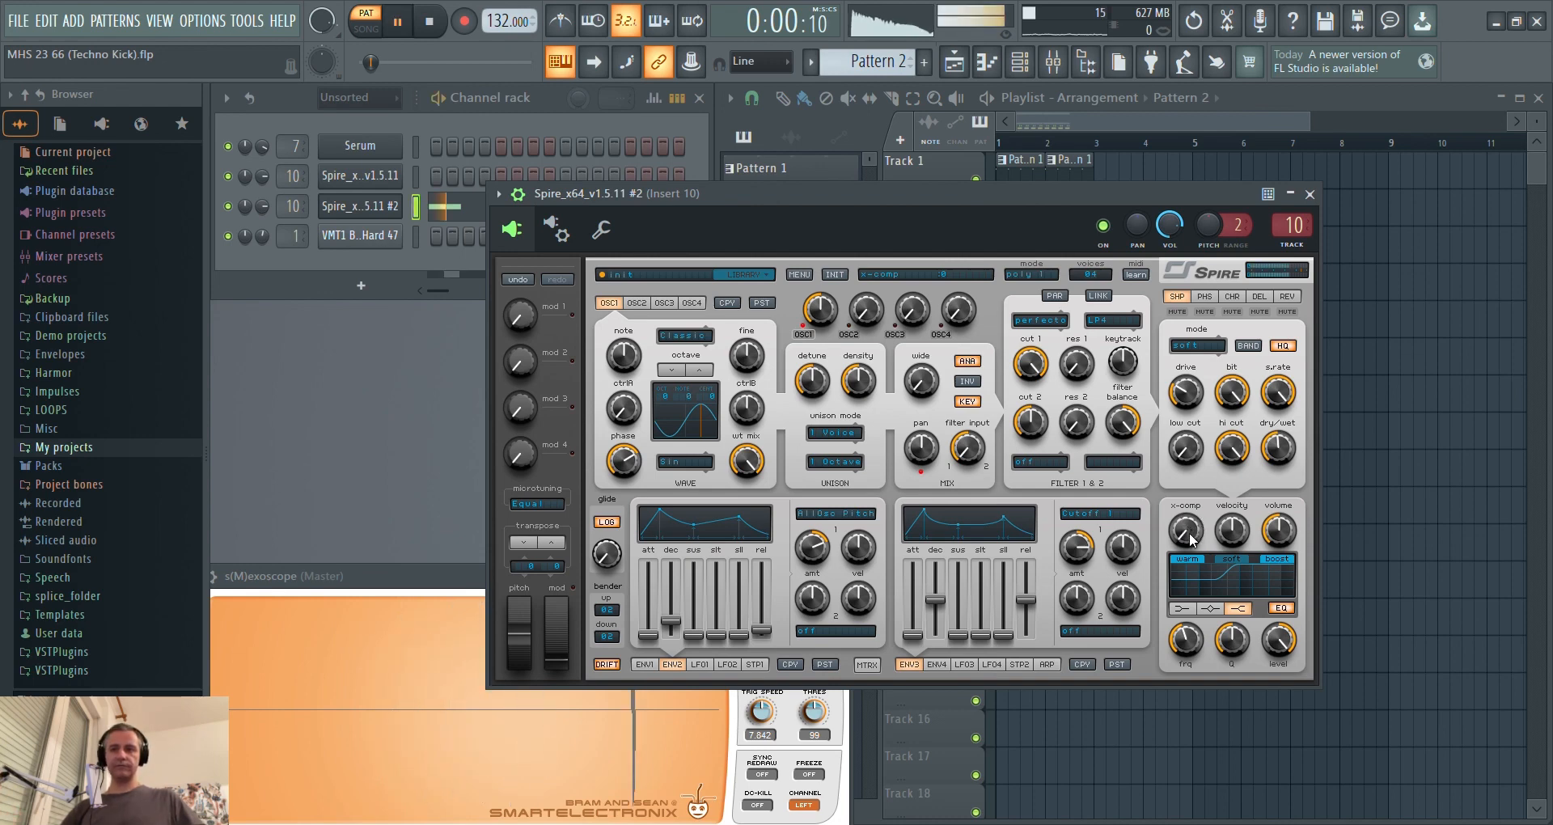
drag(1189, 540, 1189, 534)
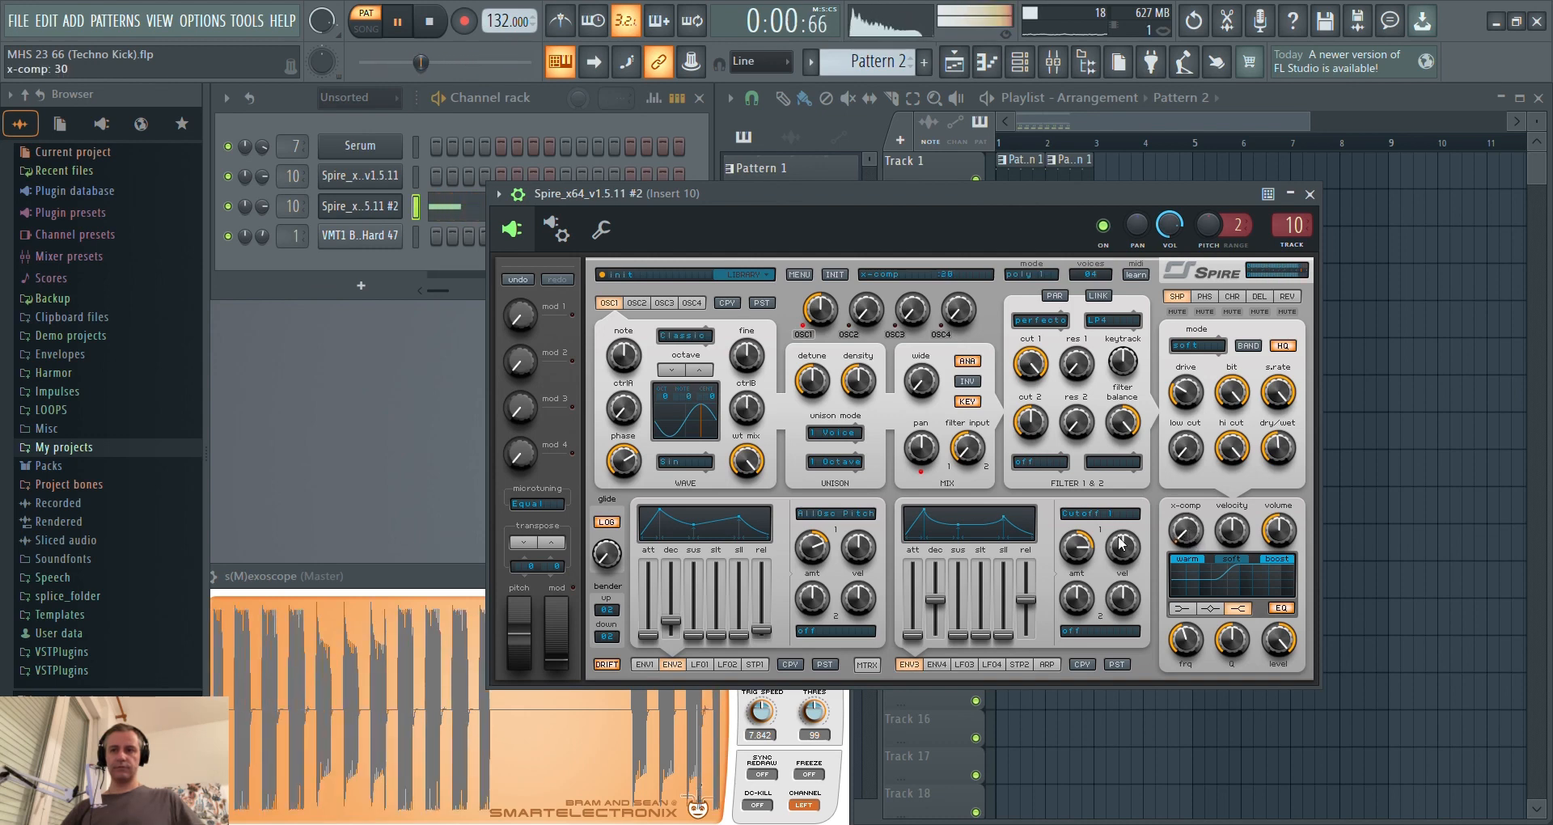
key(space)
click(366, 206)
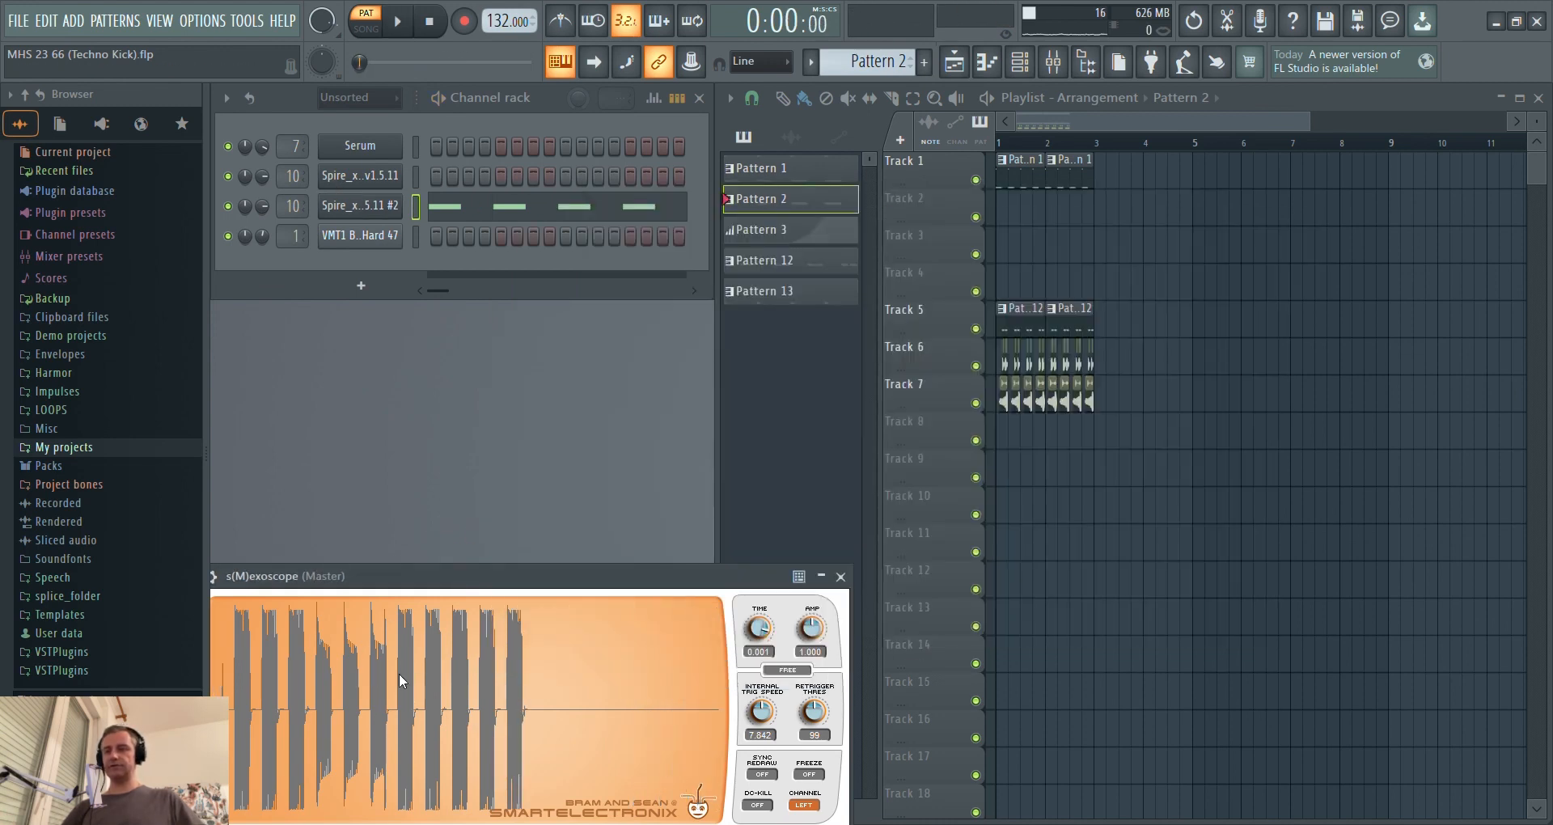
click(360, 206)
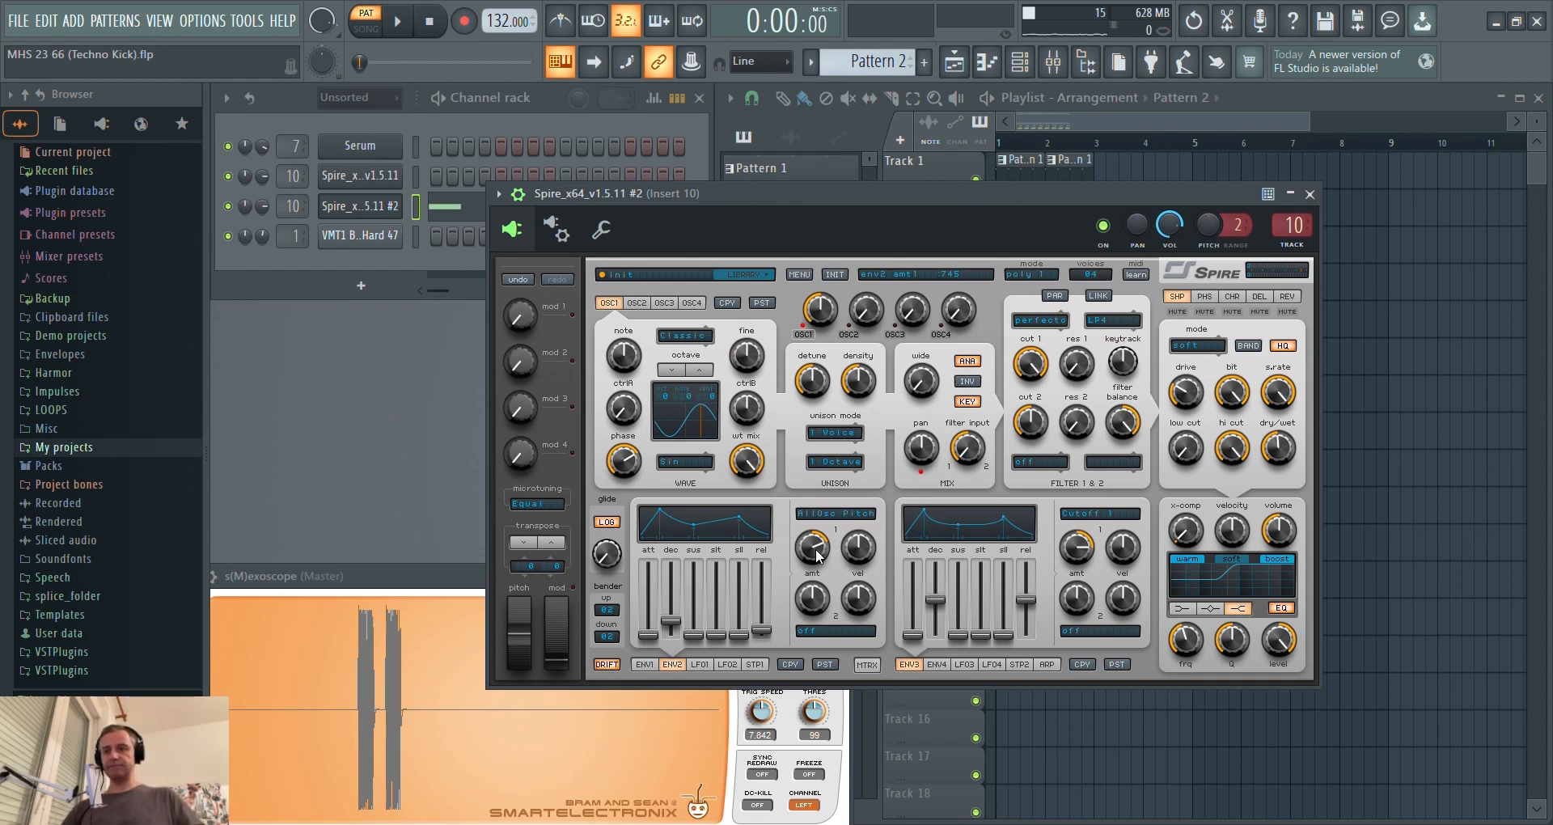
Set envelope 2's pitch amount to 695 and its decay to 287 while auditioning the kick.
key(space)
drag(819, 556, 819, 563)
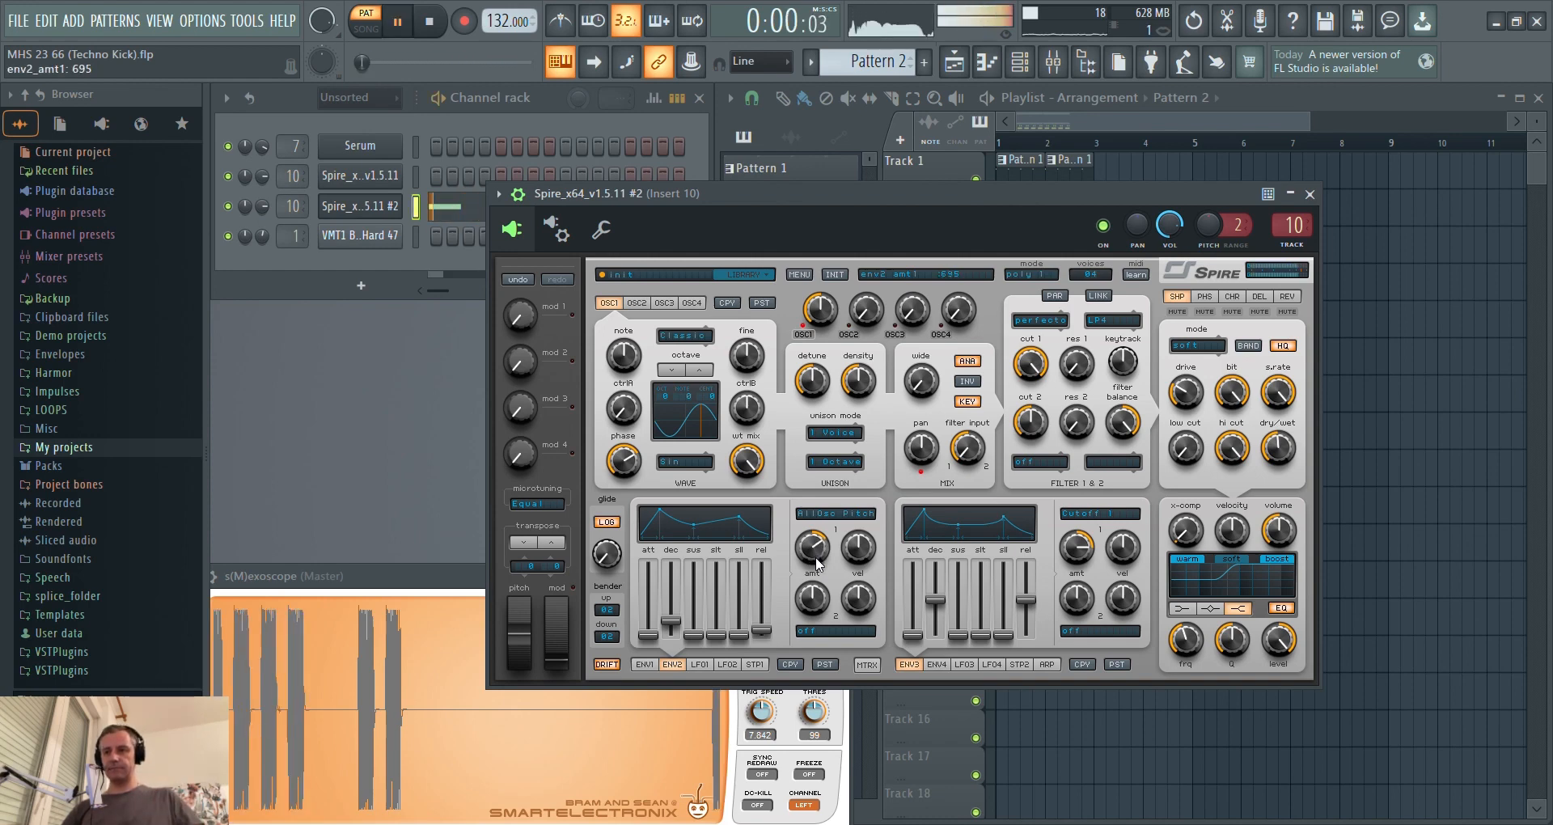
drag(672, 628, 680, 620)
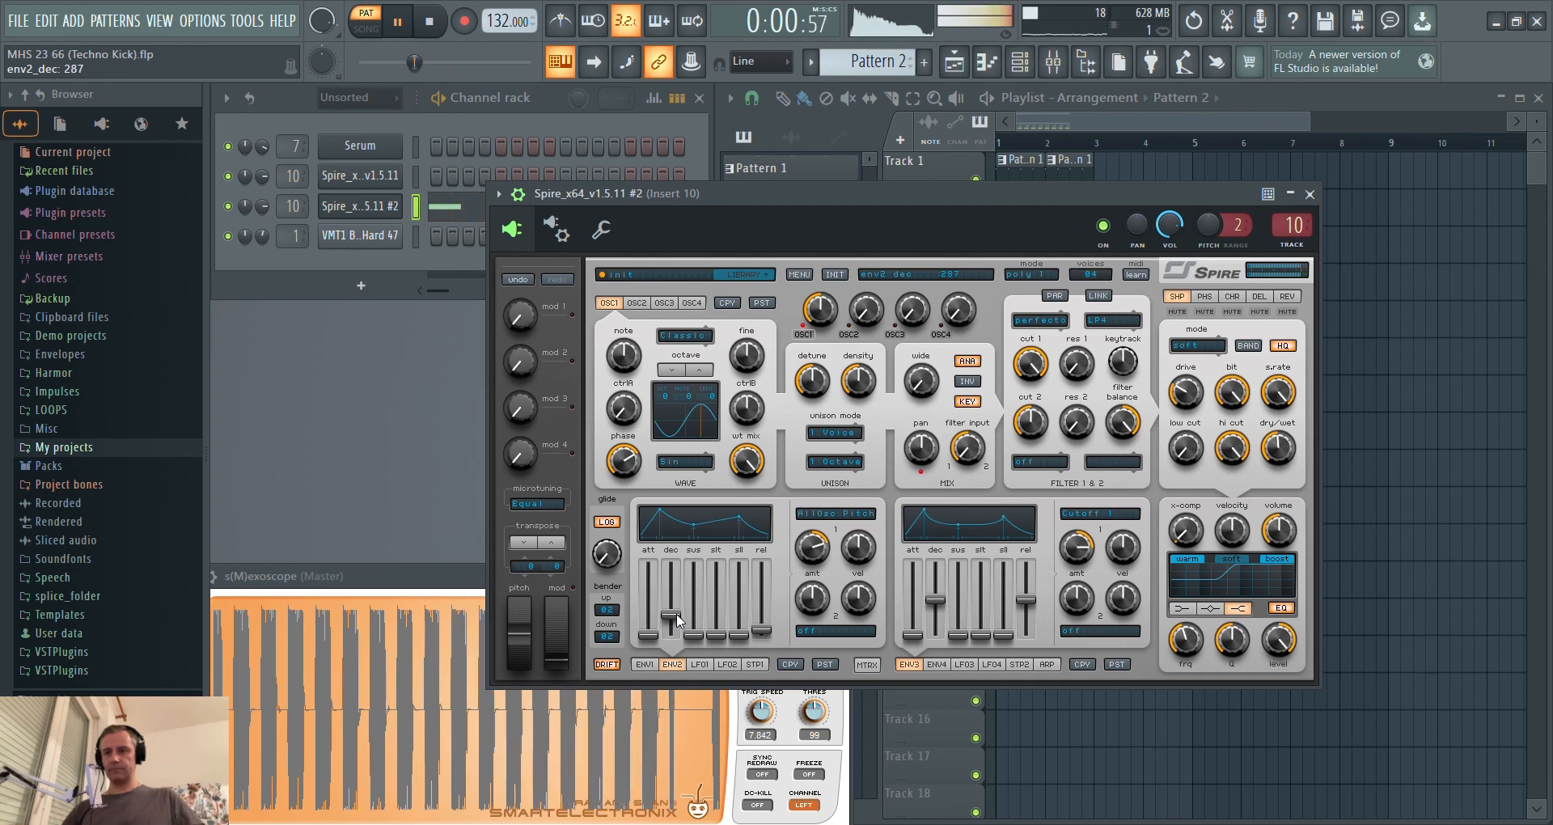
key(space)
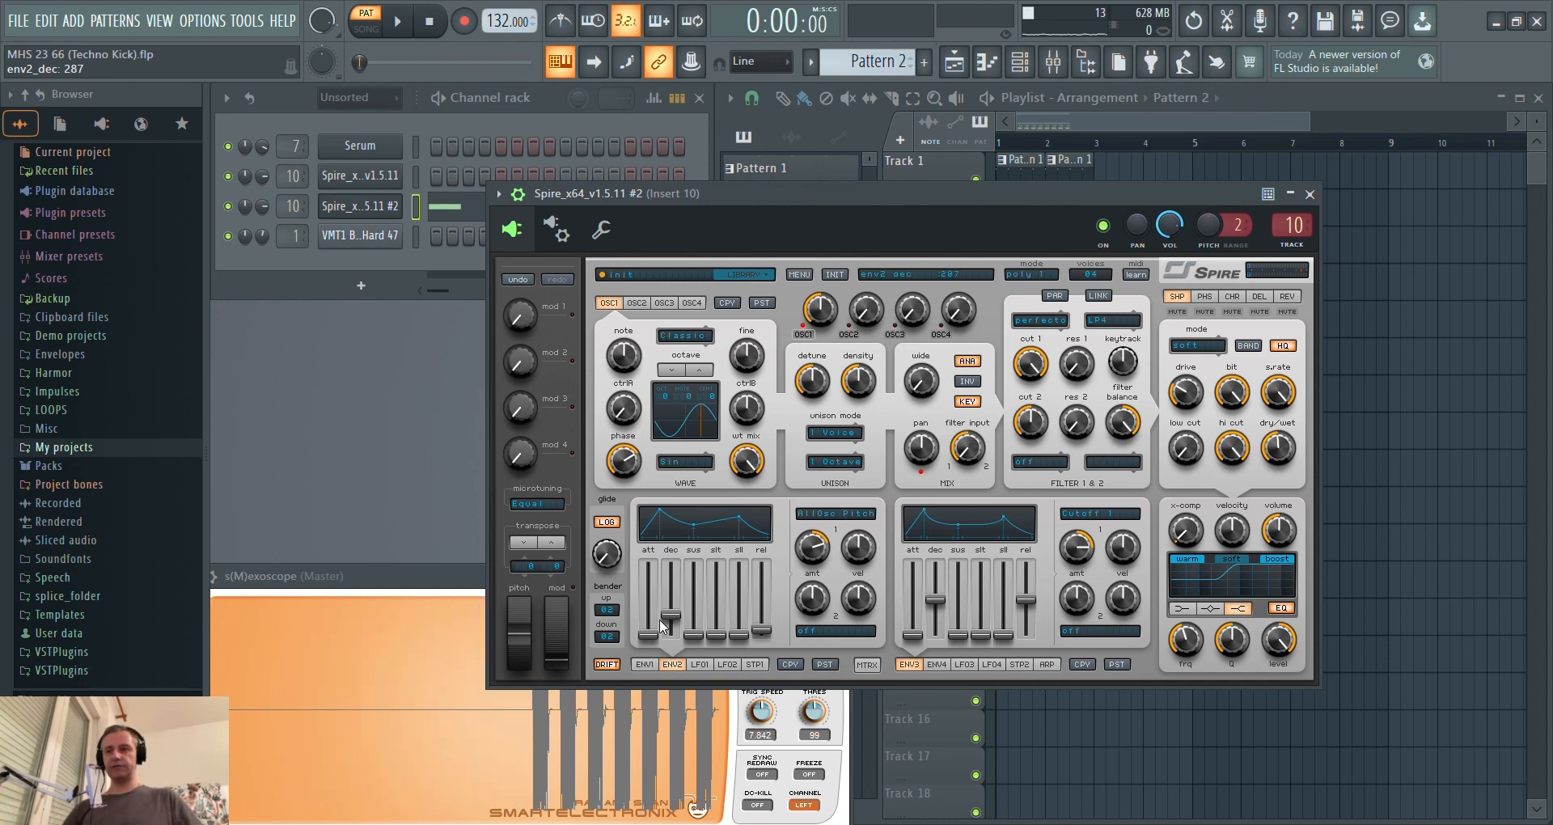
key(space)
key(space)
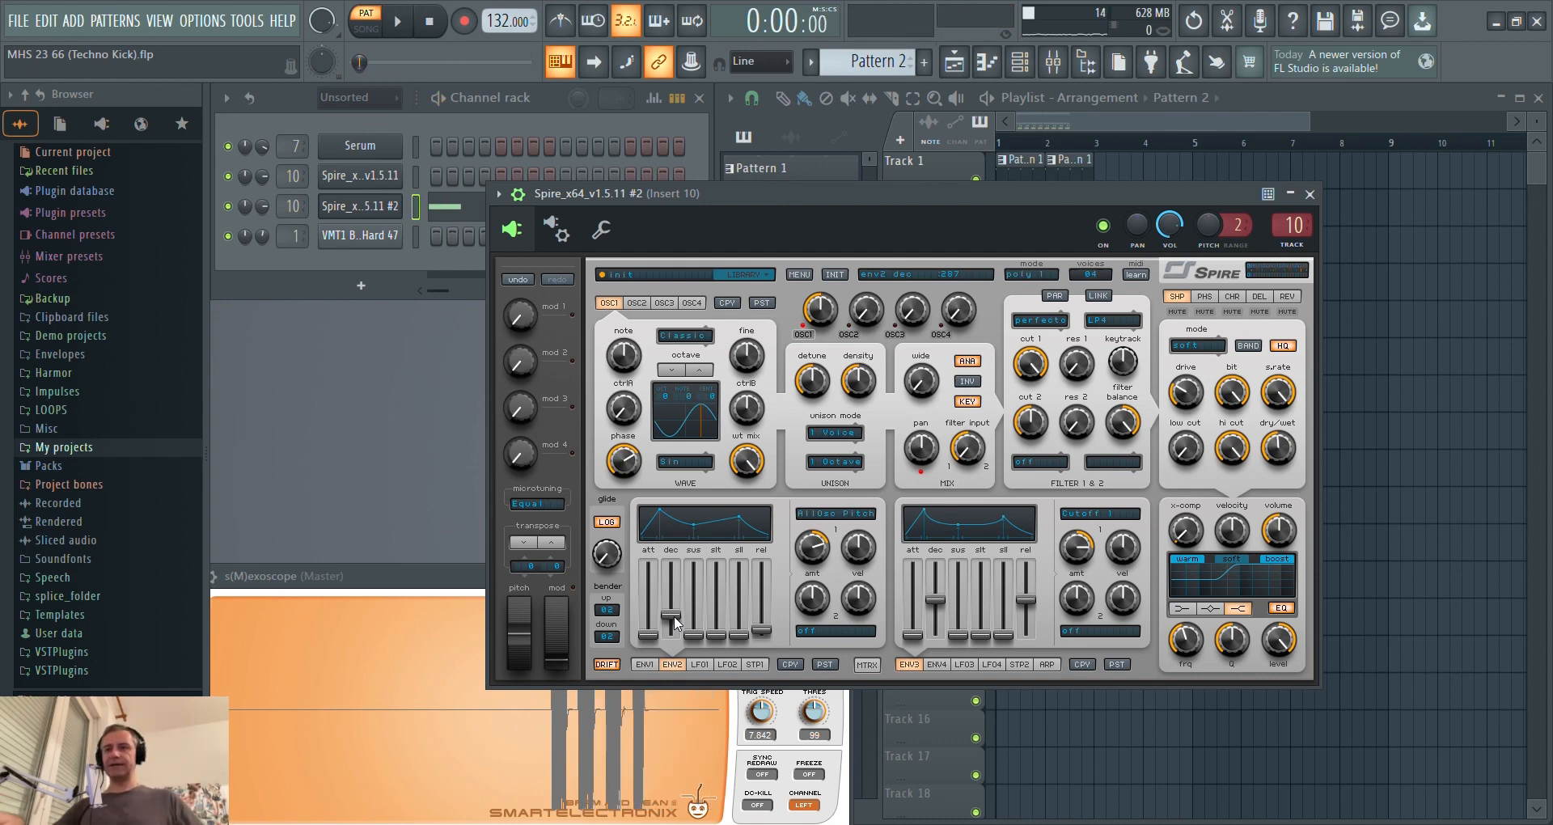
Close Spire and lengthen all four E3 kick notes to almost a full beat each in the piano roll.
key(space)
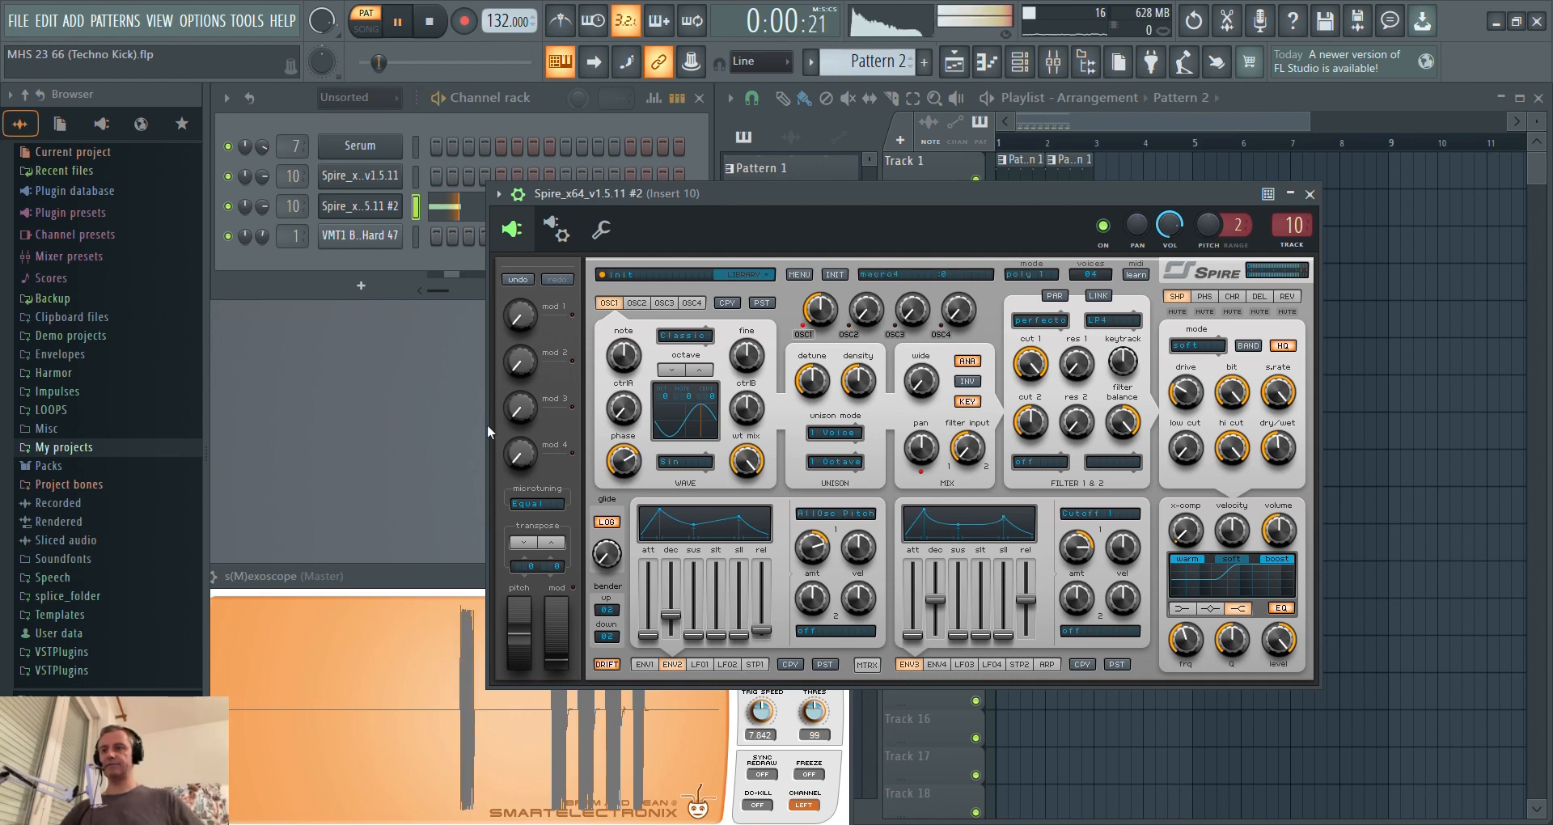
click(374, 209)
key(space)
click(496, 212)
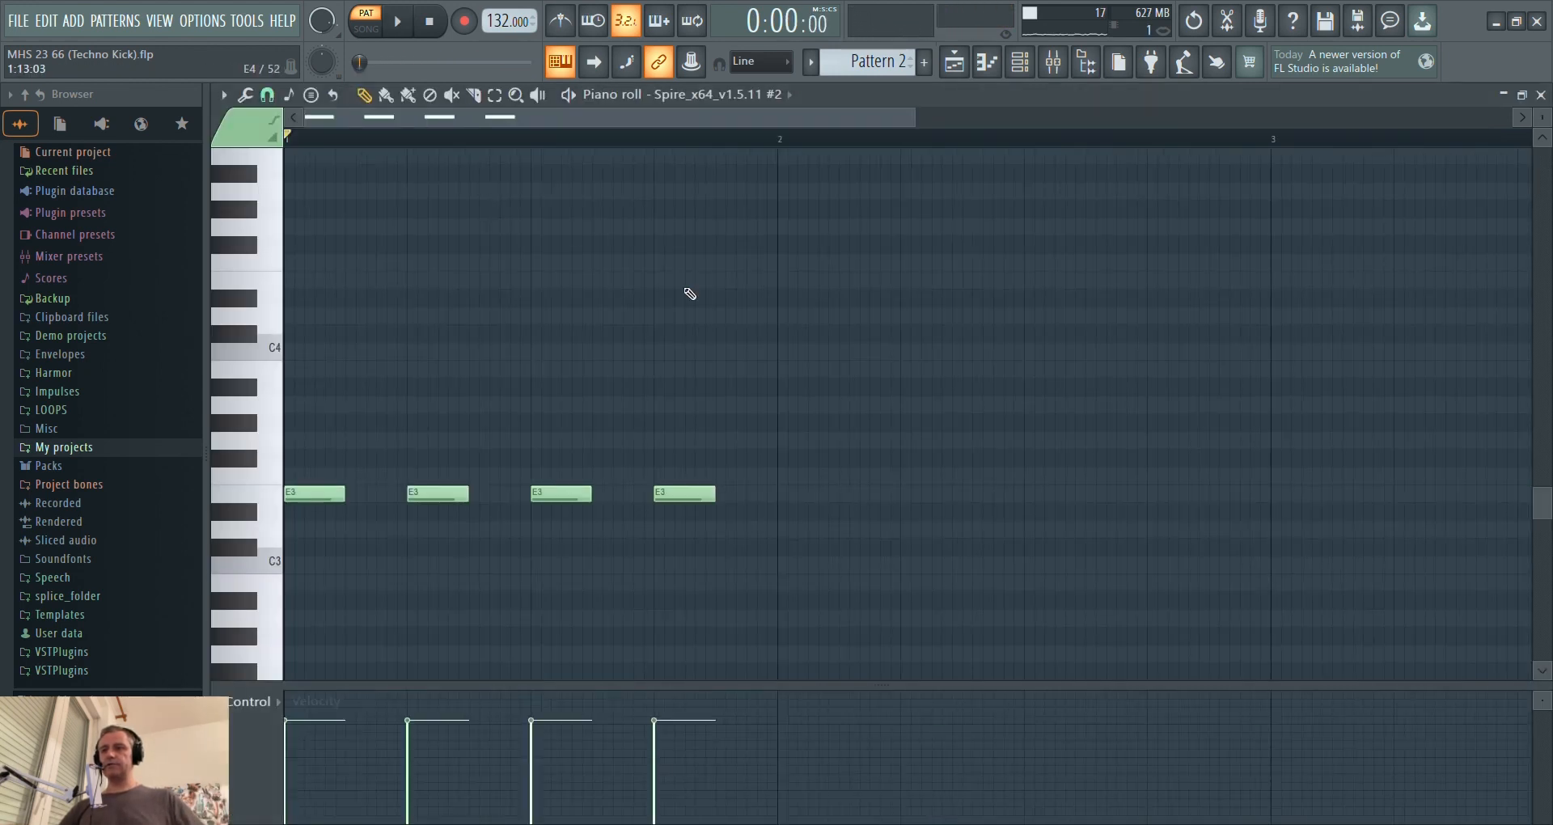
drag(1063, 361, 432, 509)
scroll(302, 510, up, 3)
scroll(376, 506, down, 2)
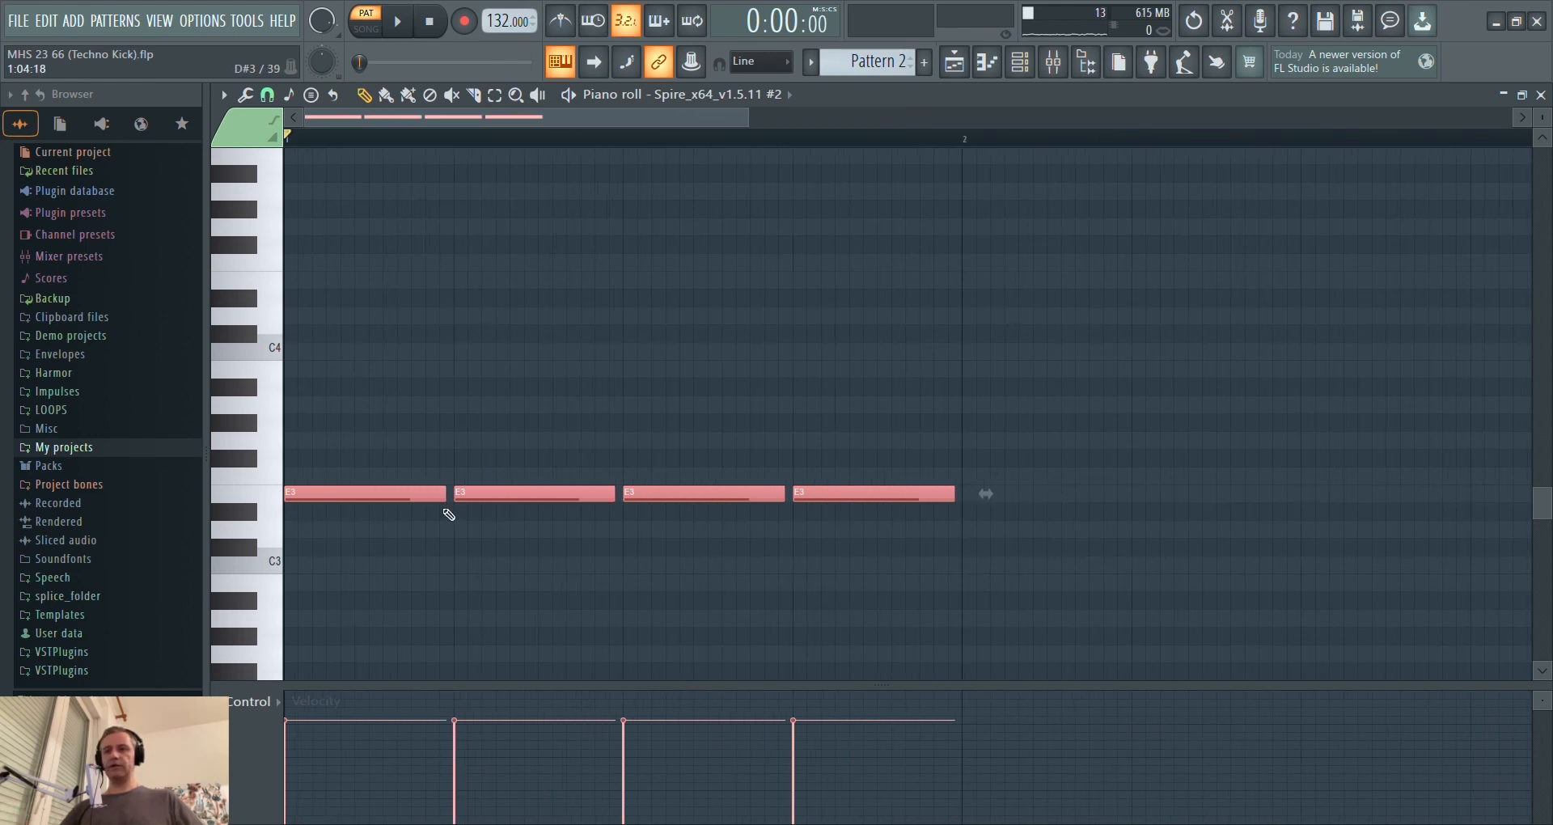
Leave the piano roll and play the pattern with the long notes while watching the oscilloscope.
key(F7)
key(space)
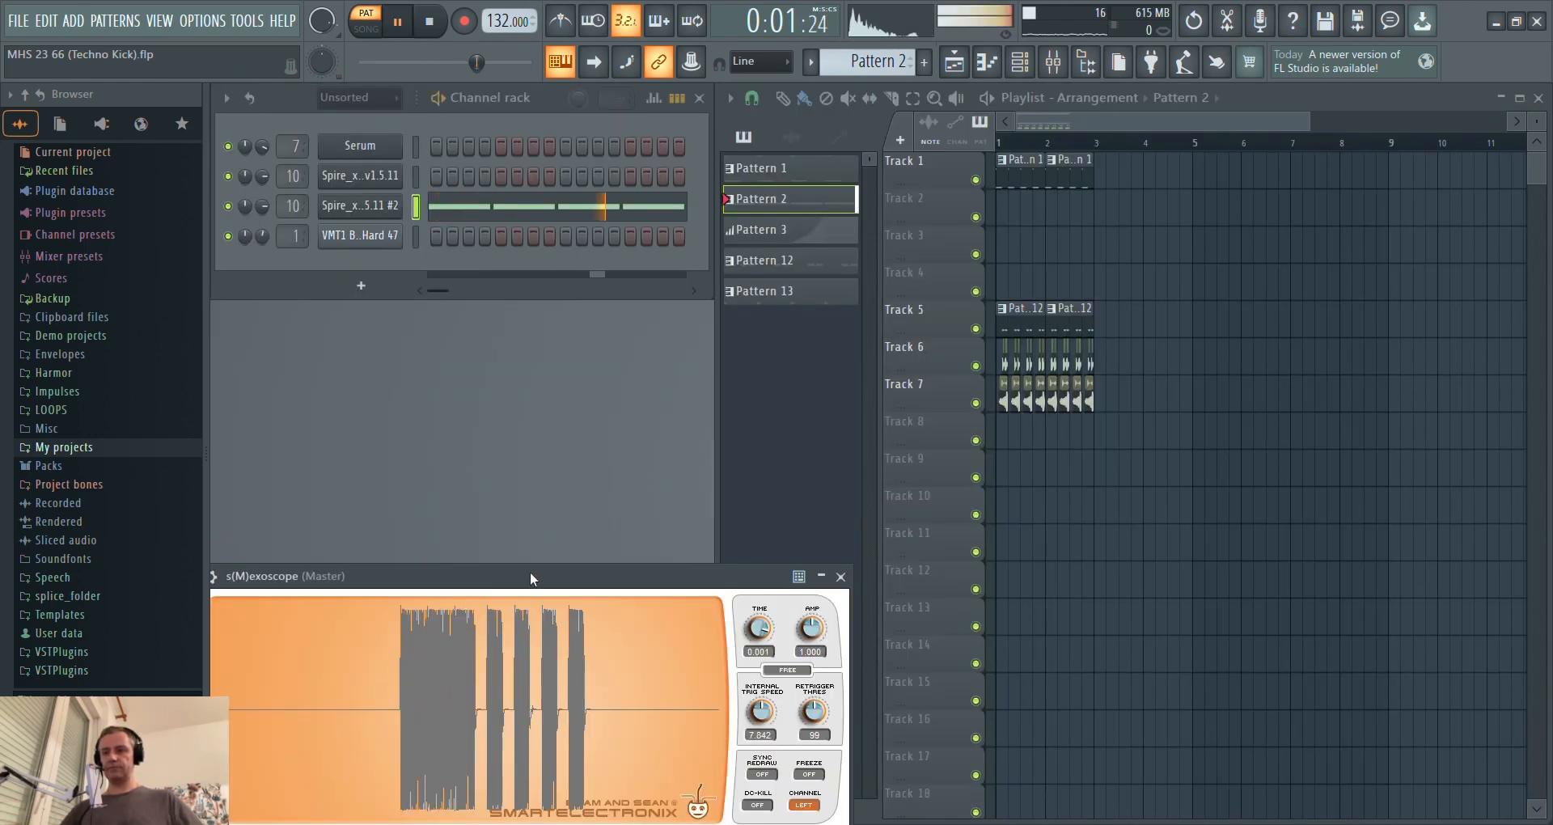
key(space)
Shorten all four E3 kick notes to half a beat each and leave the piano roll.
click(554, 207)
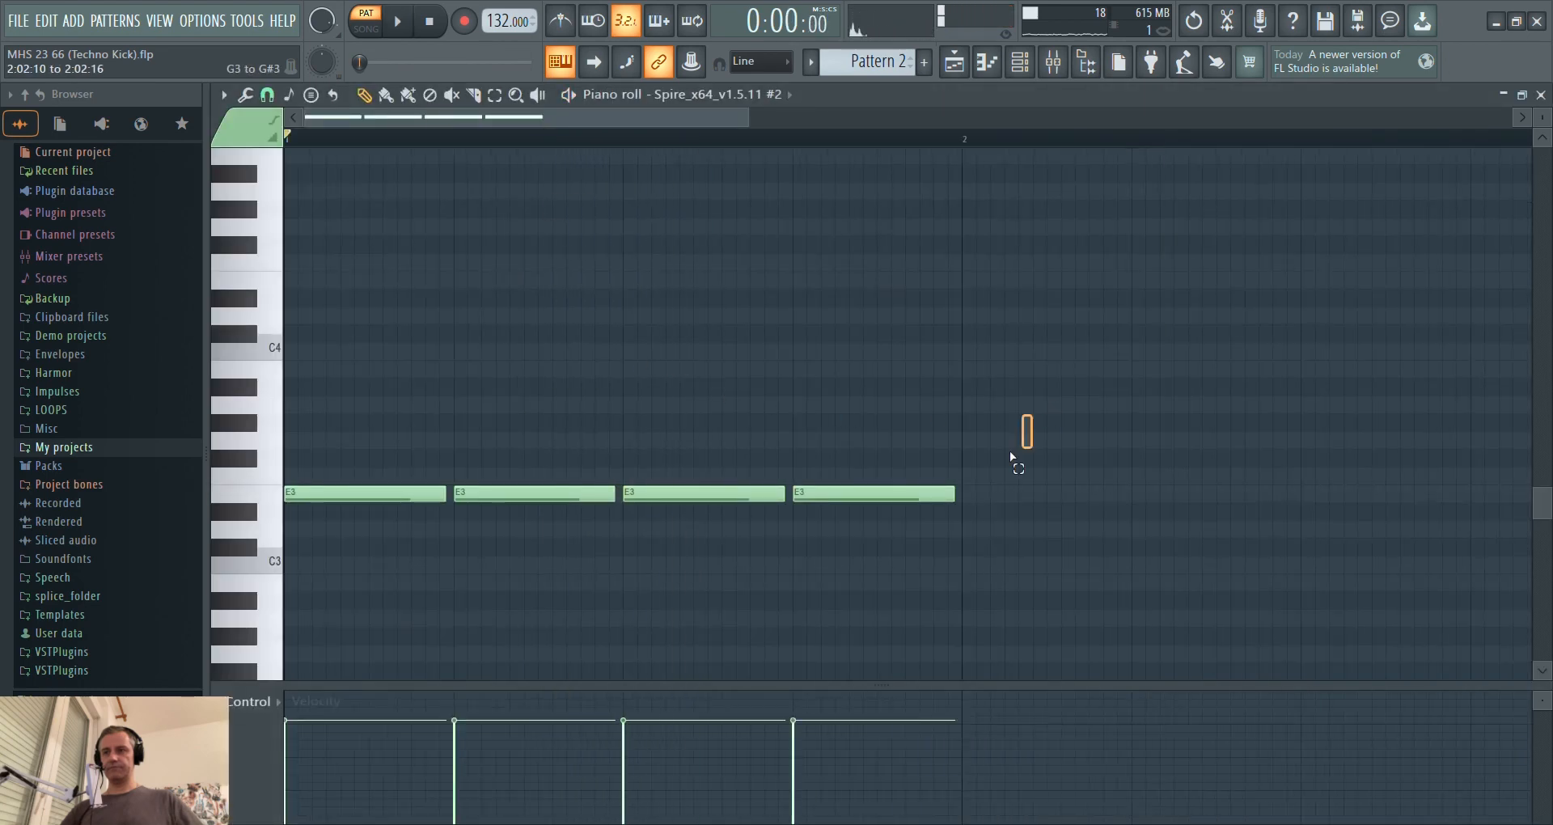
drag(1011, 457, 387, 592)
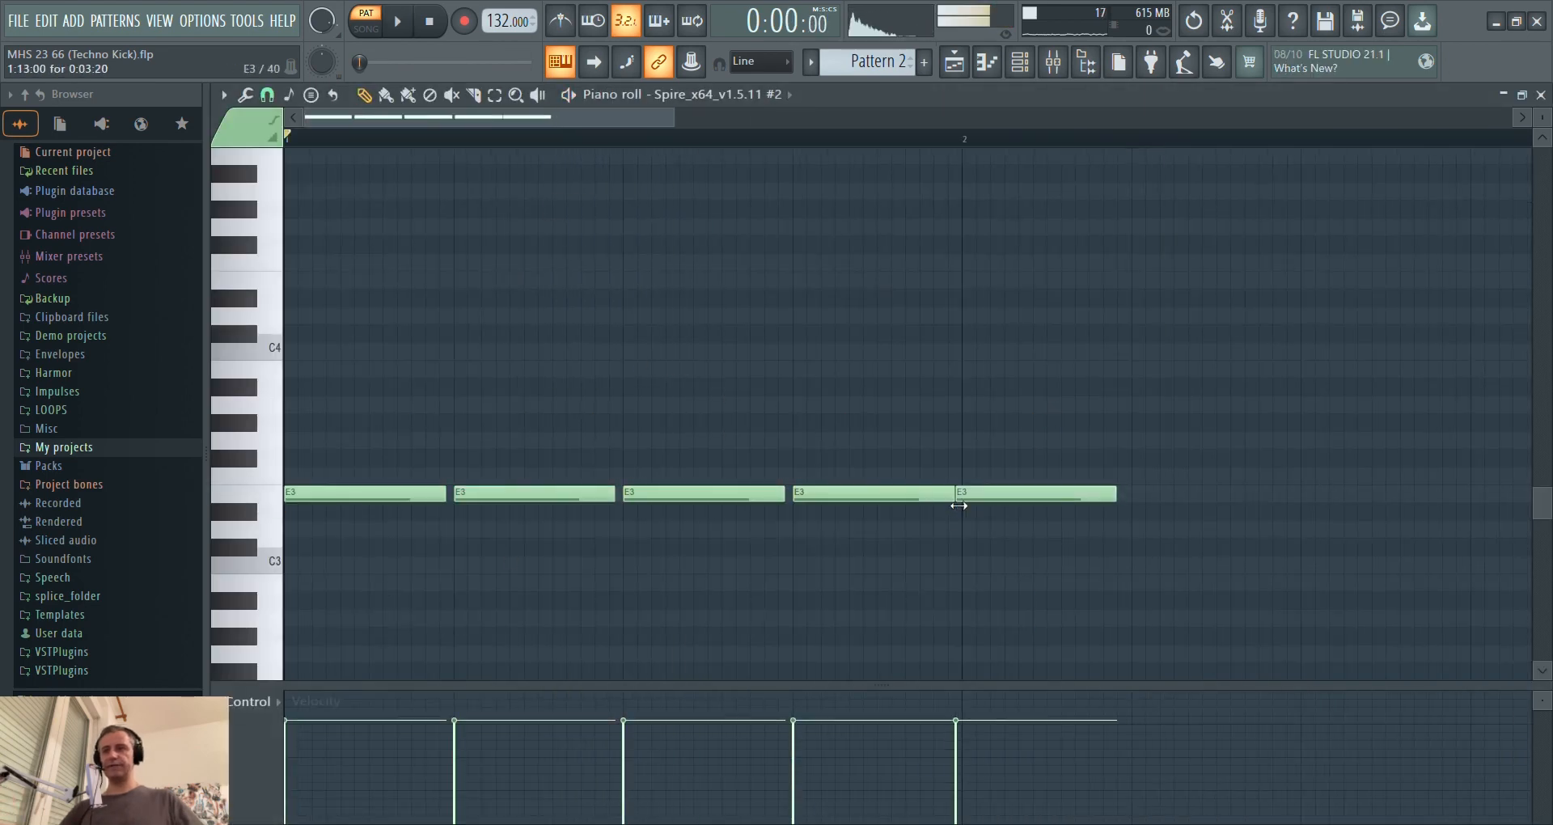
drag(958, 496, 902, 516)
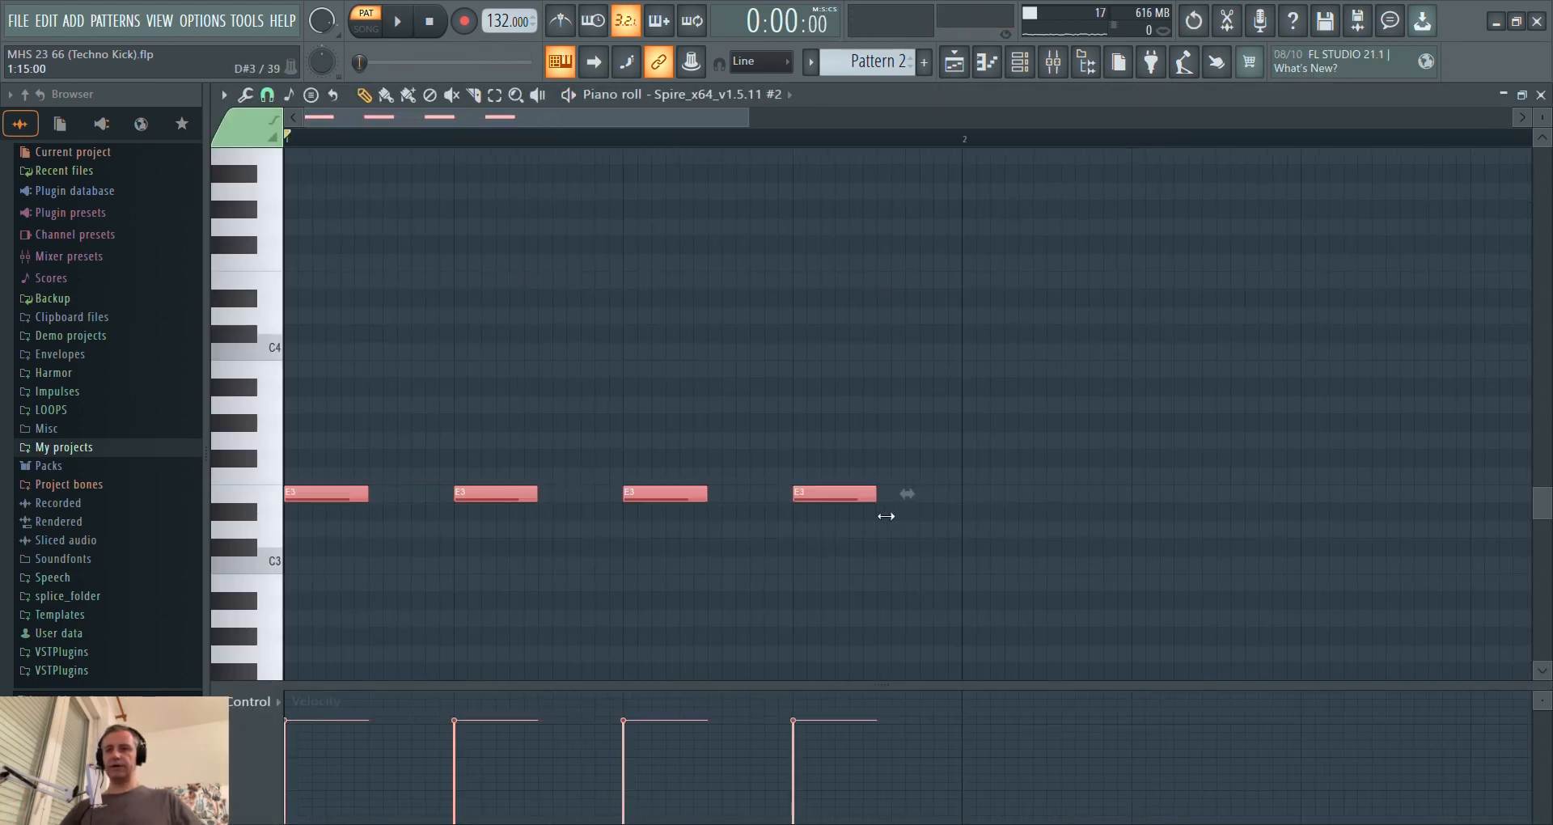
key(F7)
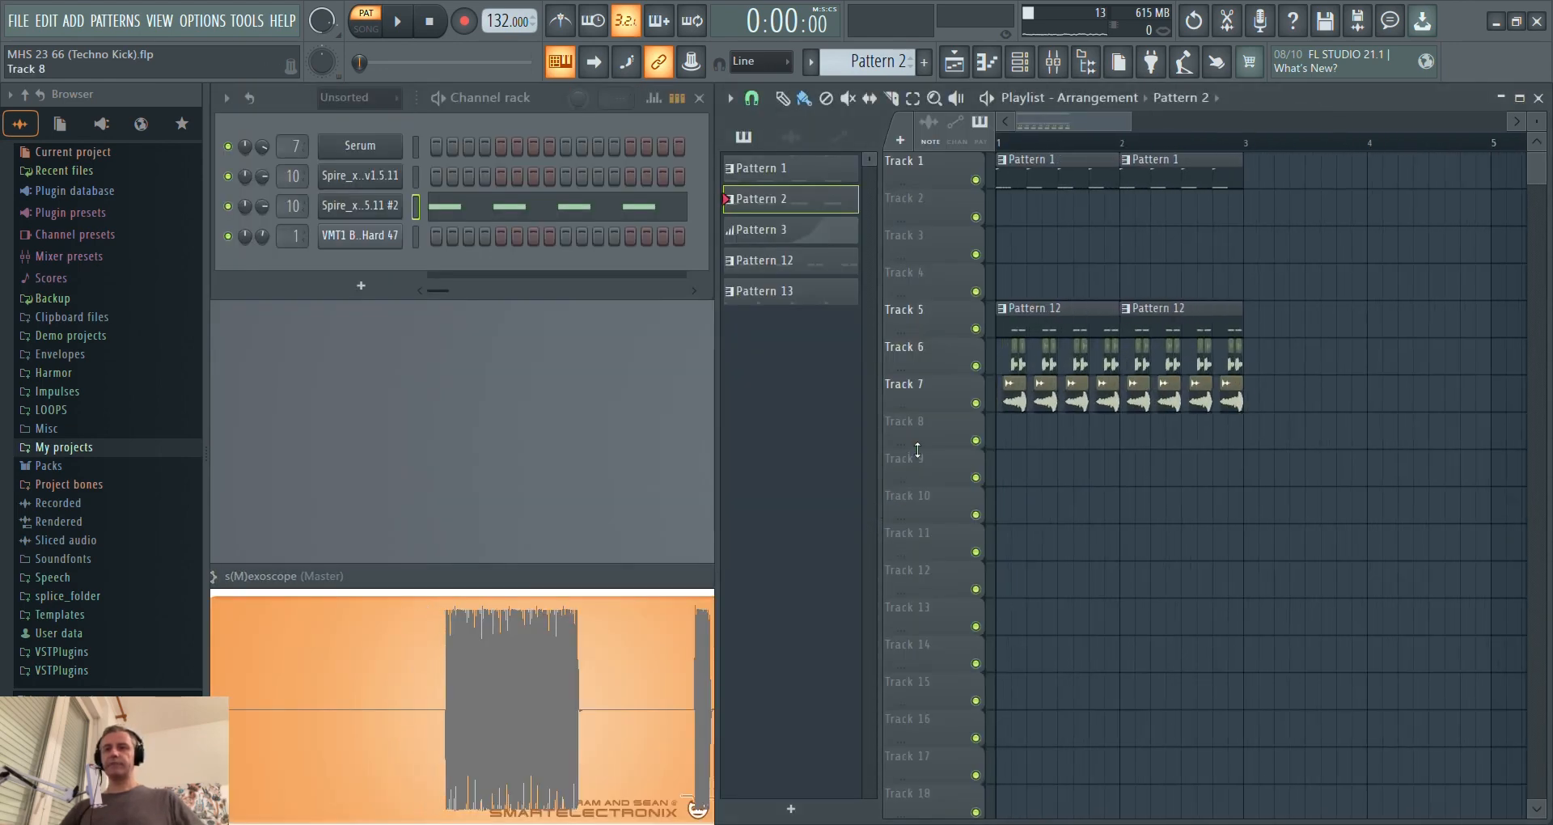
Open the Serum notes of Pattern 12 in the piano roll, audition the E4 pitch and play the pattern.
click(1031, 324)
click(490, 145)
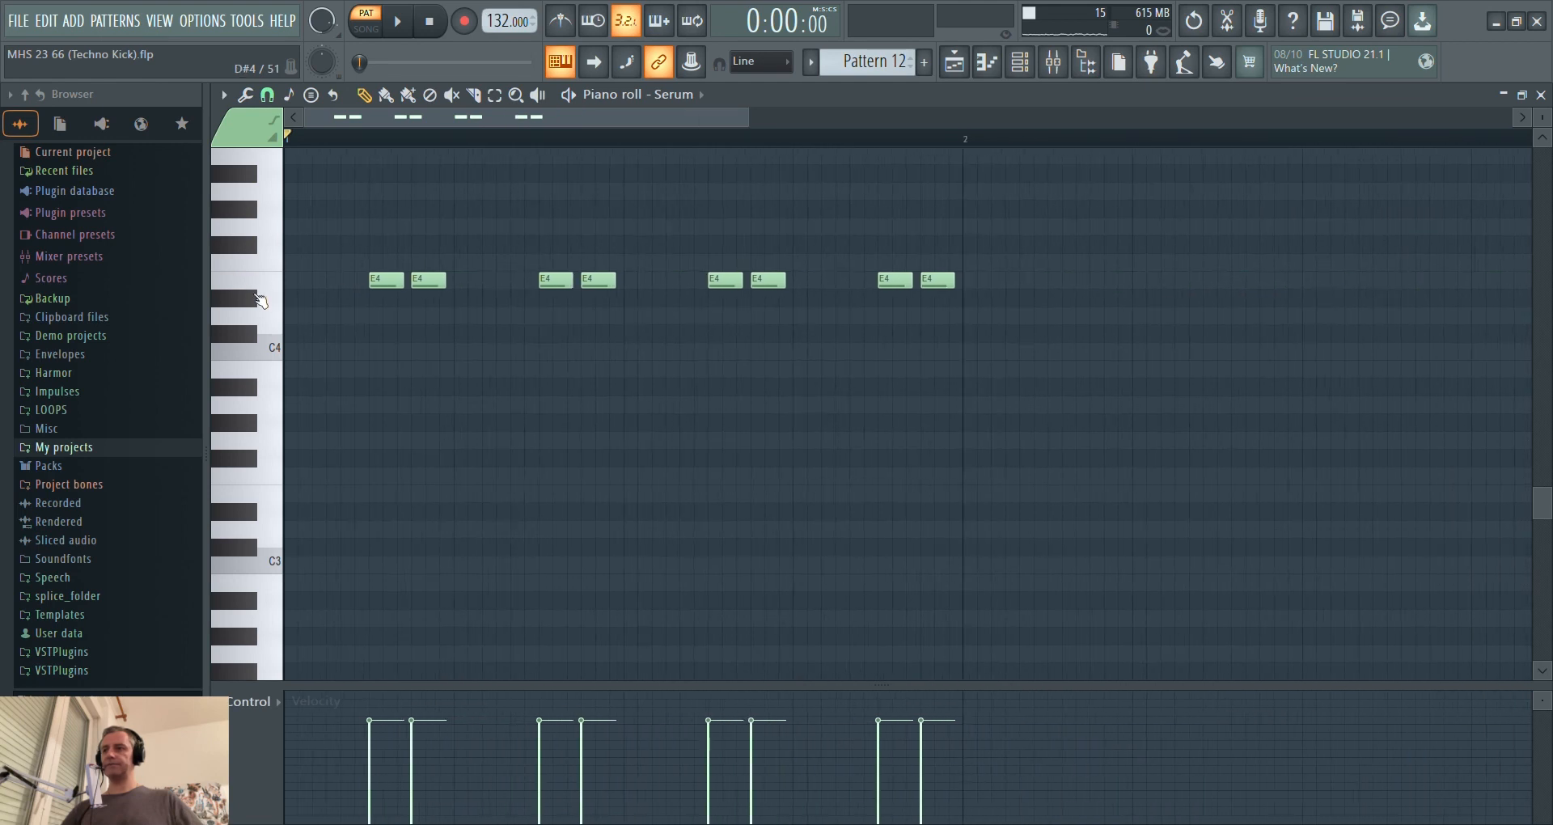
click(257, 298)
click(270, 288)
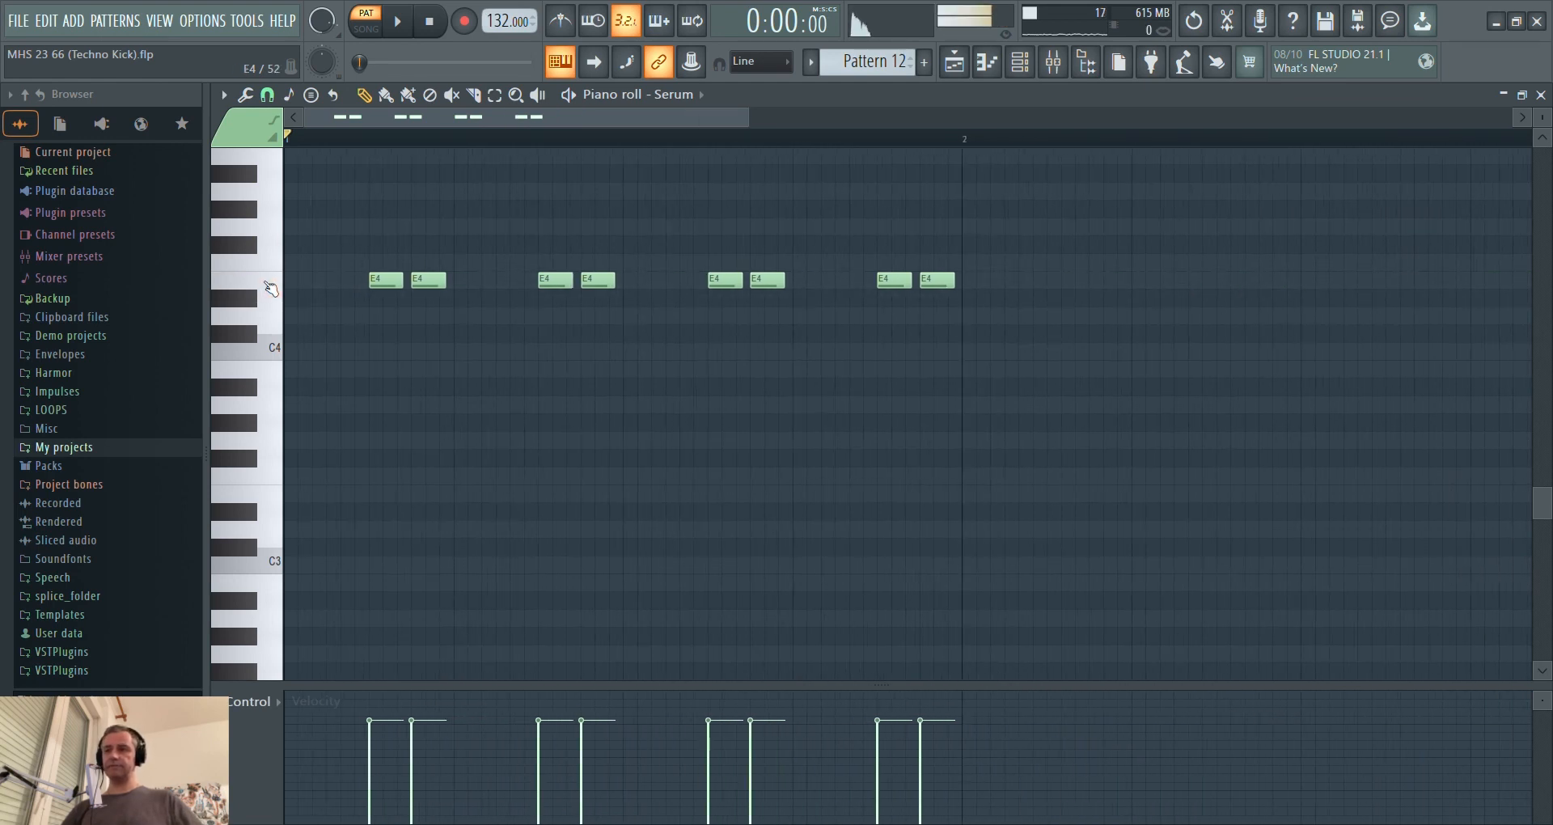
click(270, 287)
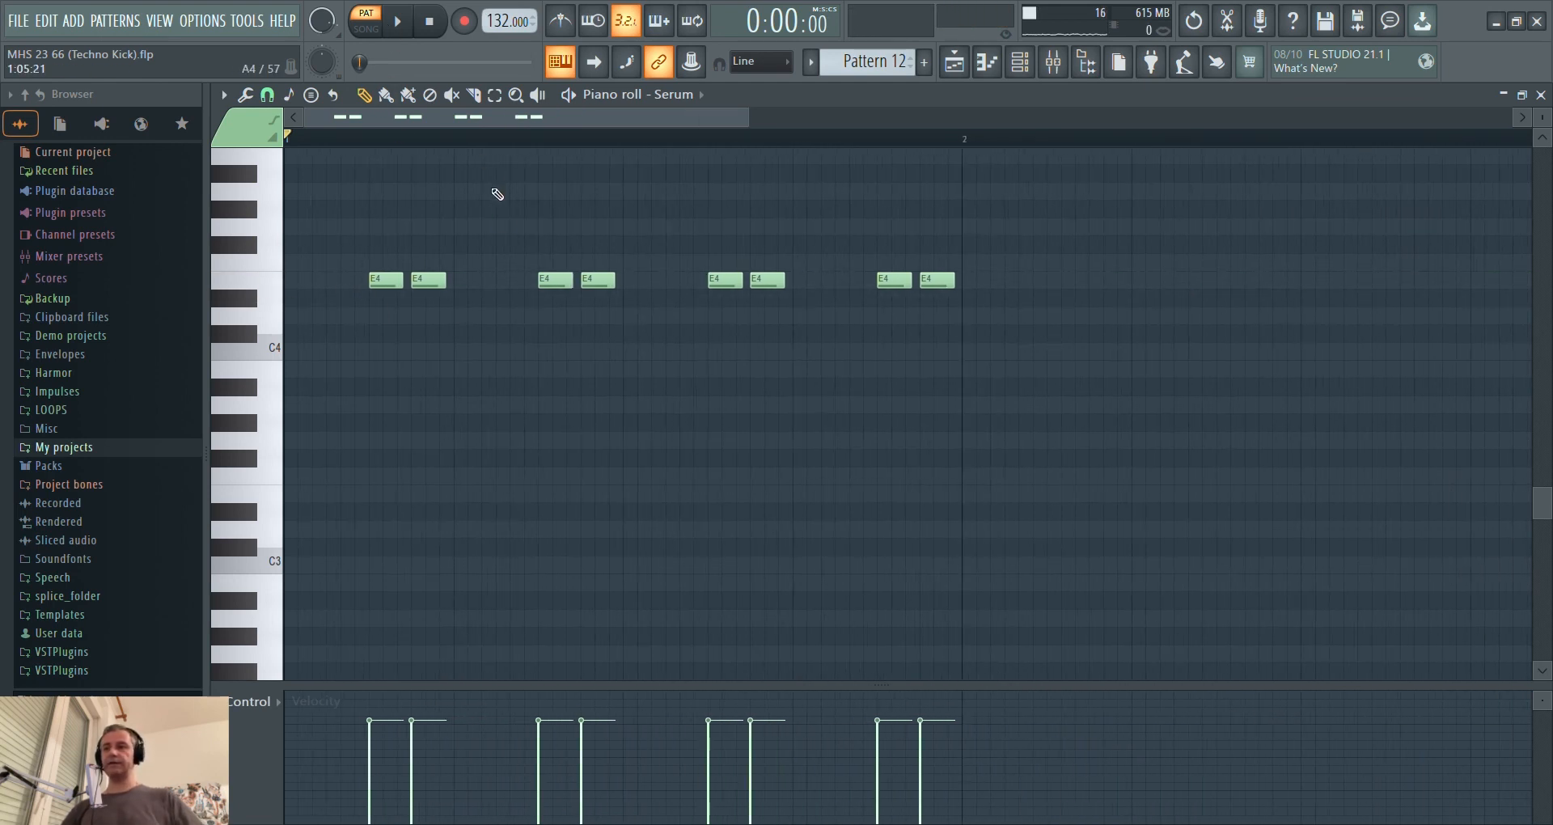
key(space)
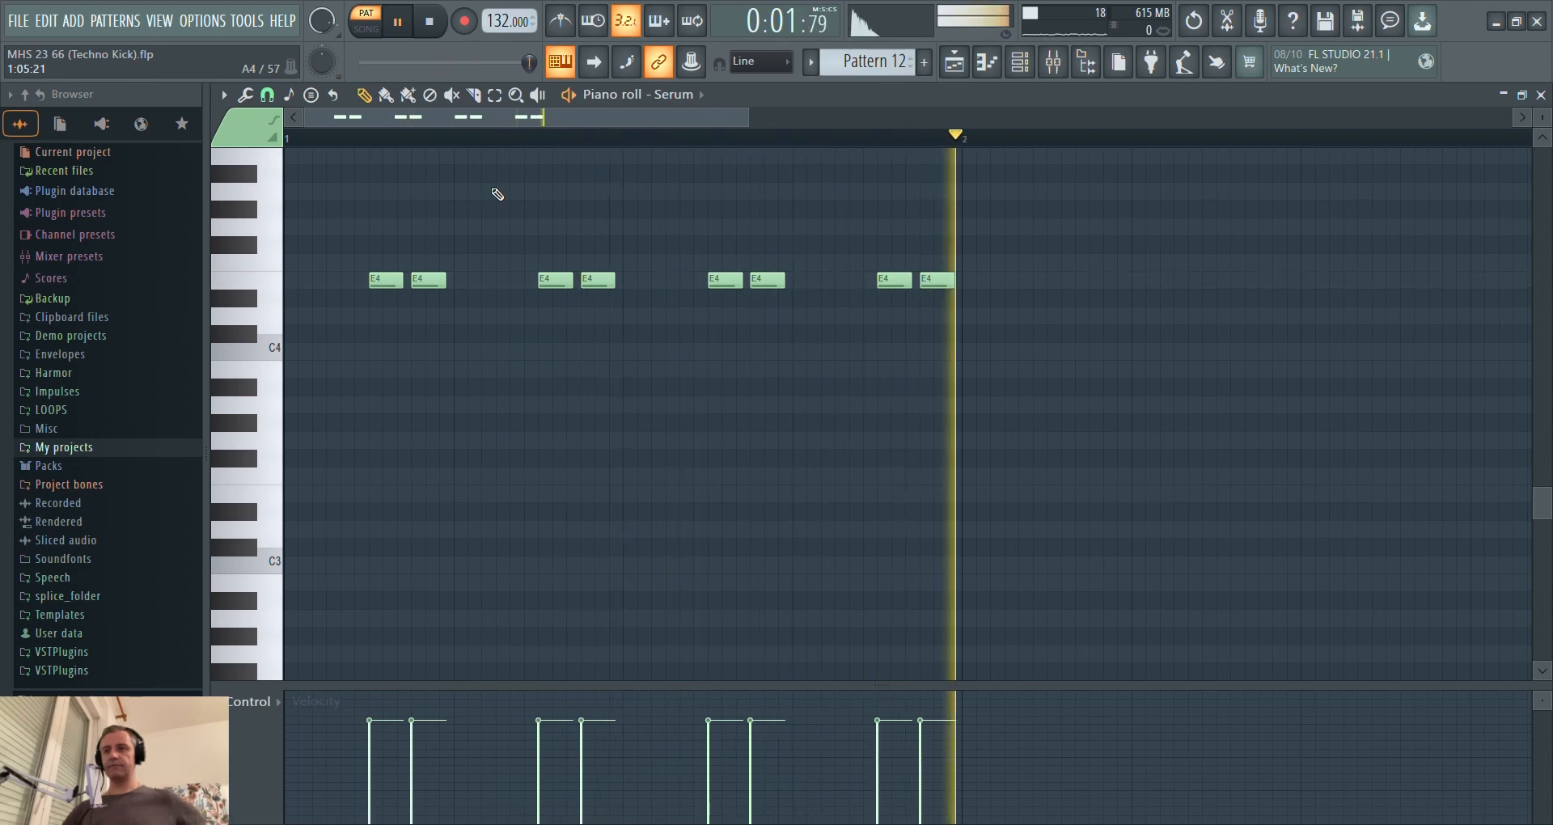
key(space)
key(F7)
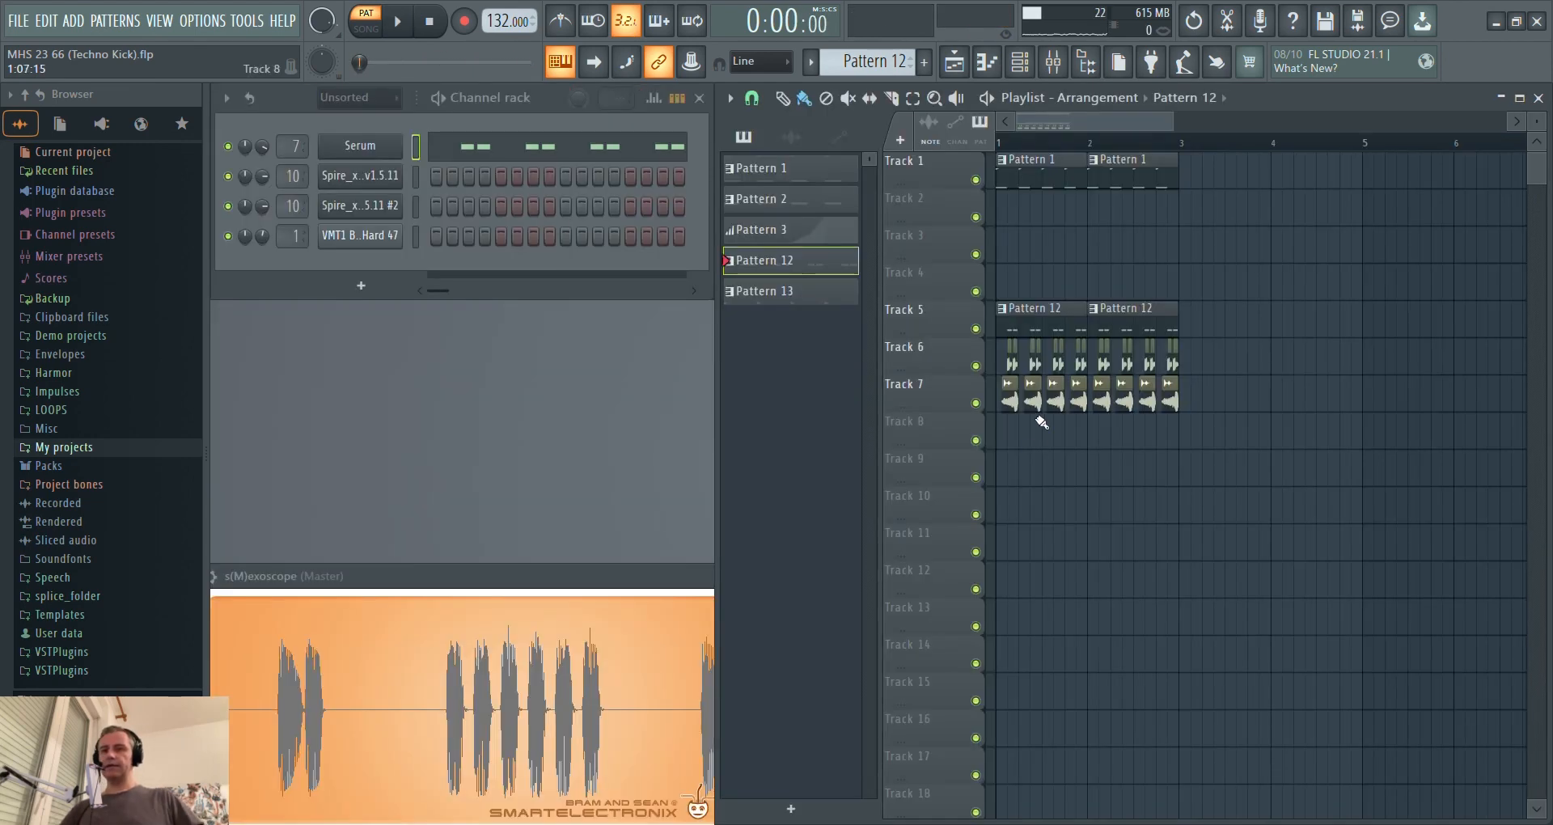
Copy the four E3 kick notes from Pattern 2 into the second Spire channel of Pattern 12.
double_click(1025, 179)
key(F7)
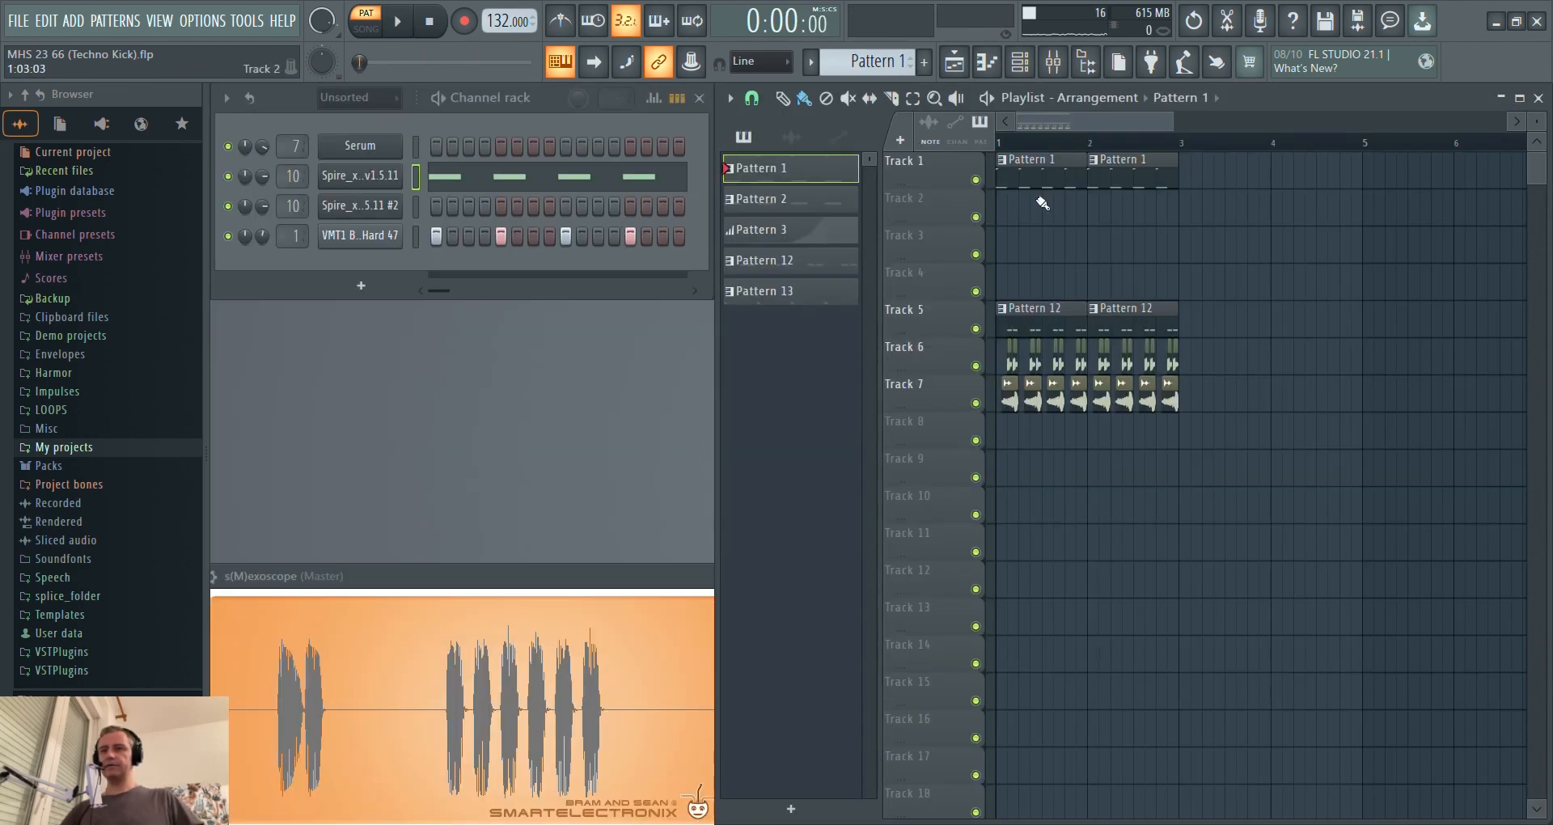
click(813, 210)
click(538, 208)
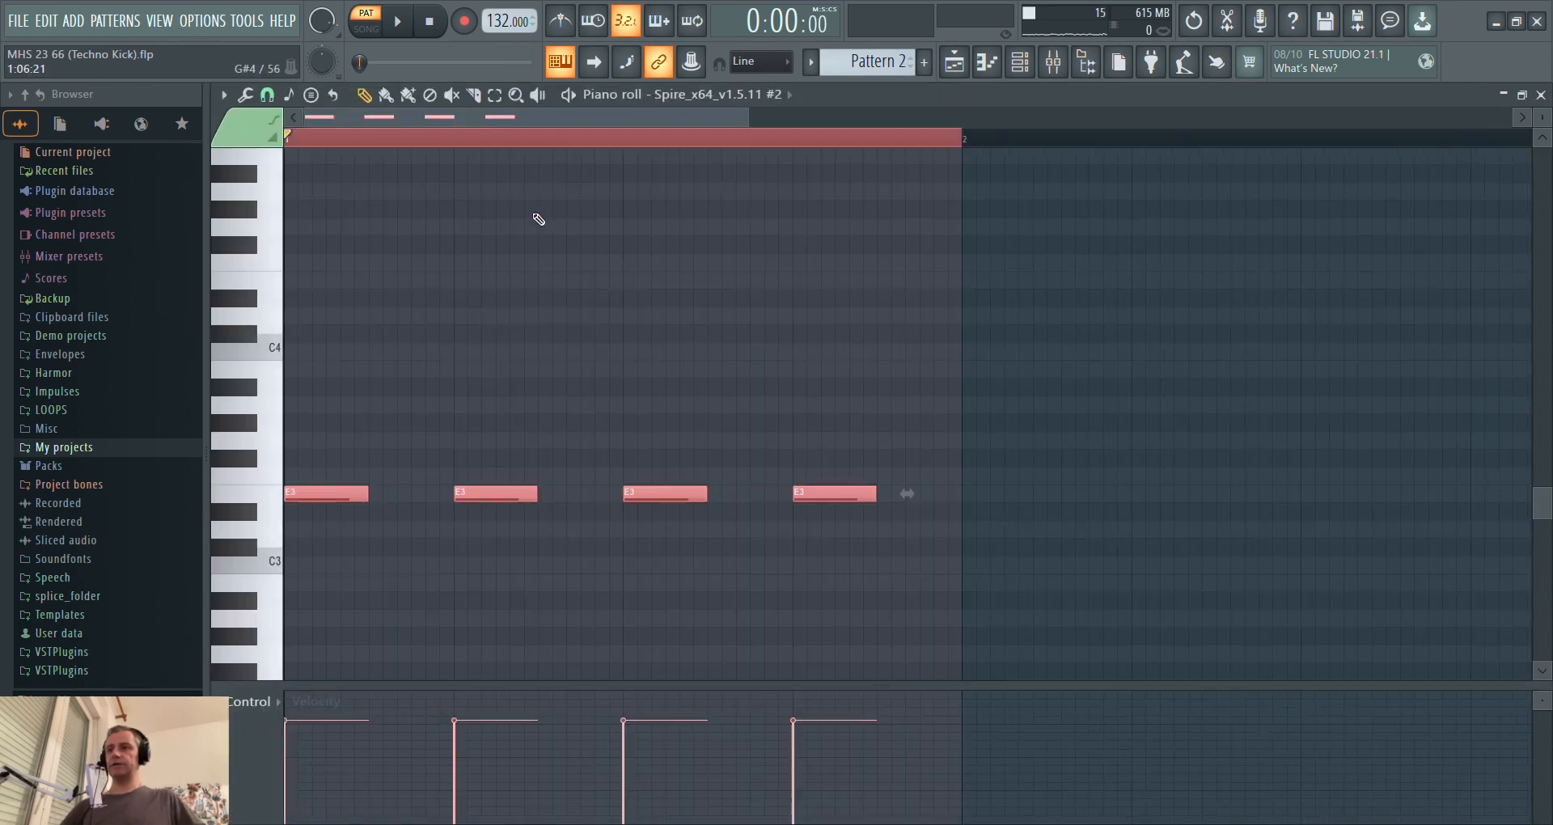
key(F7)
click(790, 258)
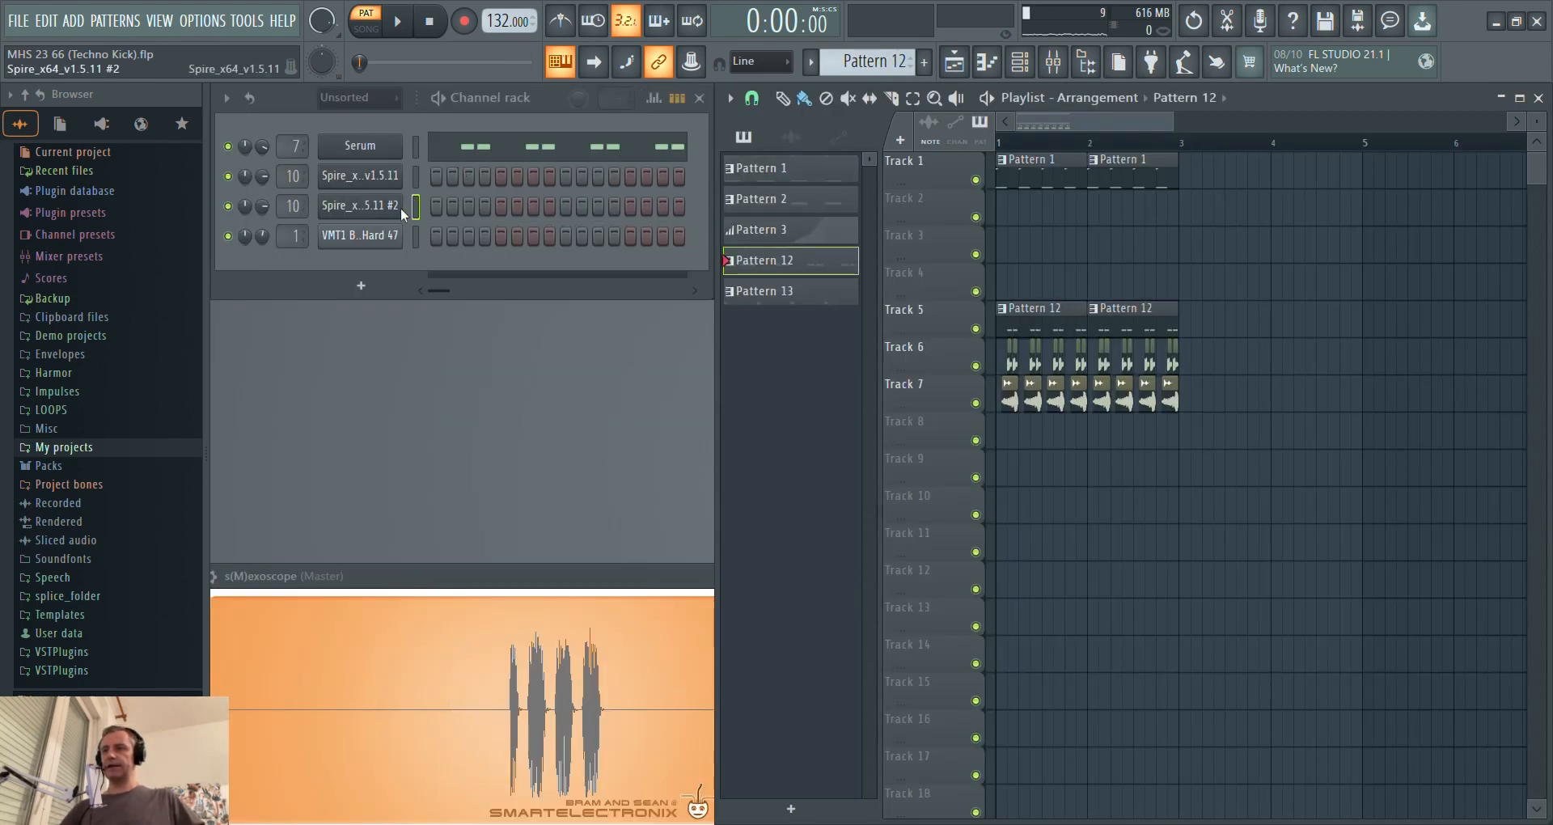
click(432, 204)
key(F7)
Compare the Serum and second Spire notes of Pattern 12 in the piano roll and play them together.
click(424, 147)
scroll(325, 479, up, 4)
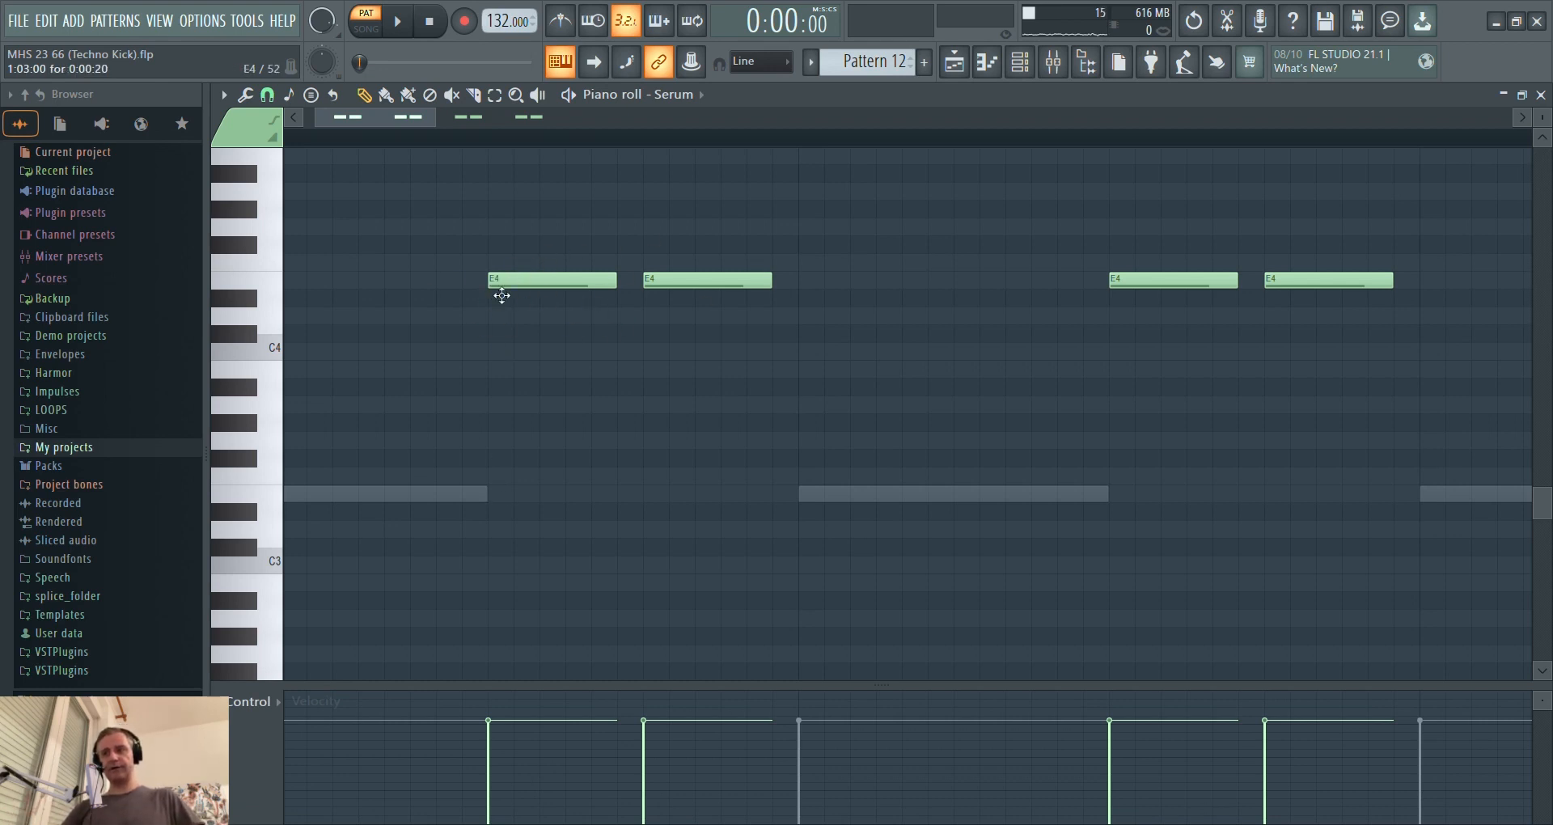
key(F7)
scroll(939, 251, up, 1)
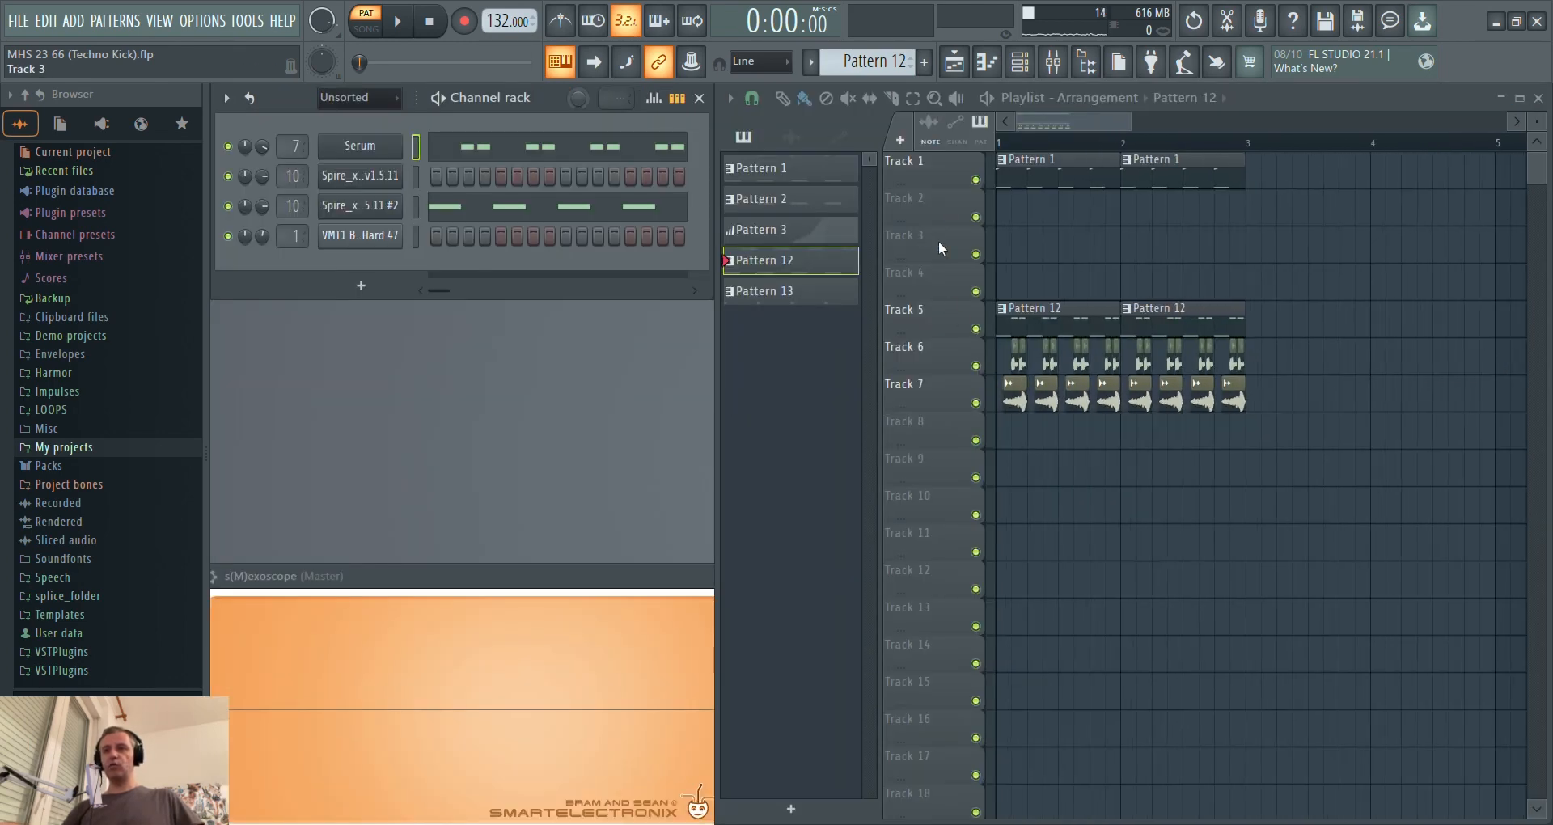
scroll(938, 240, down, 2)
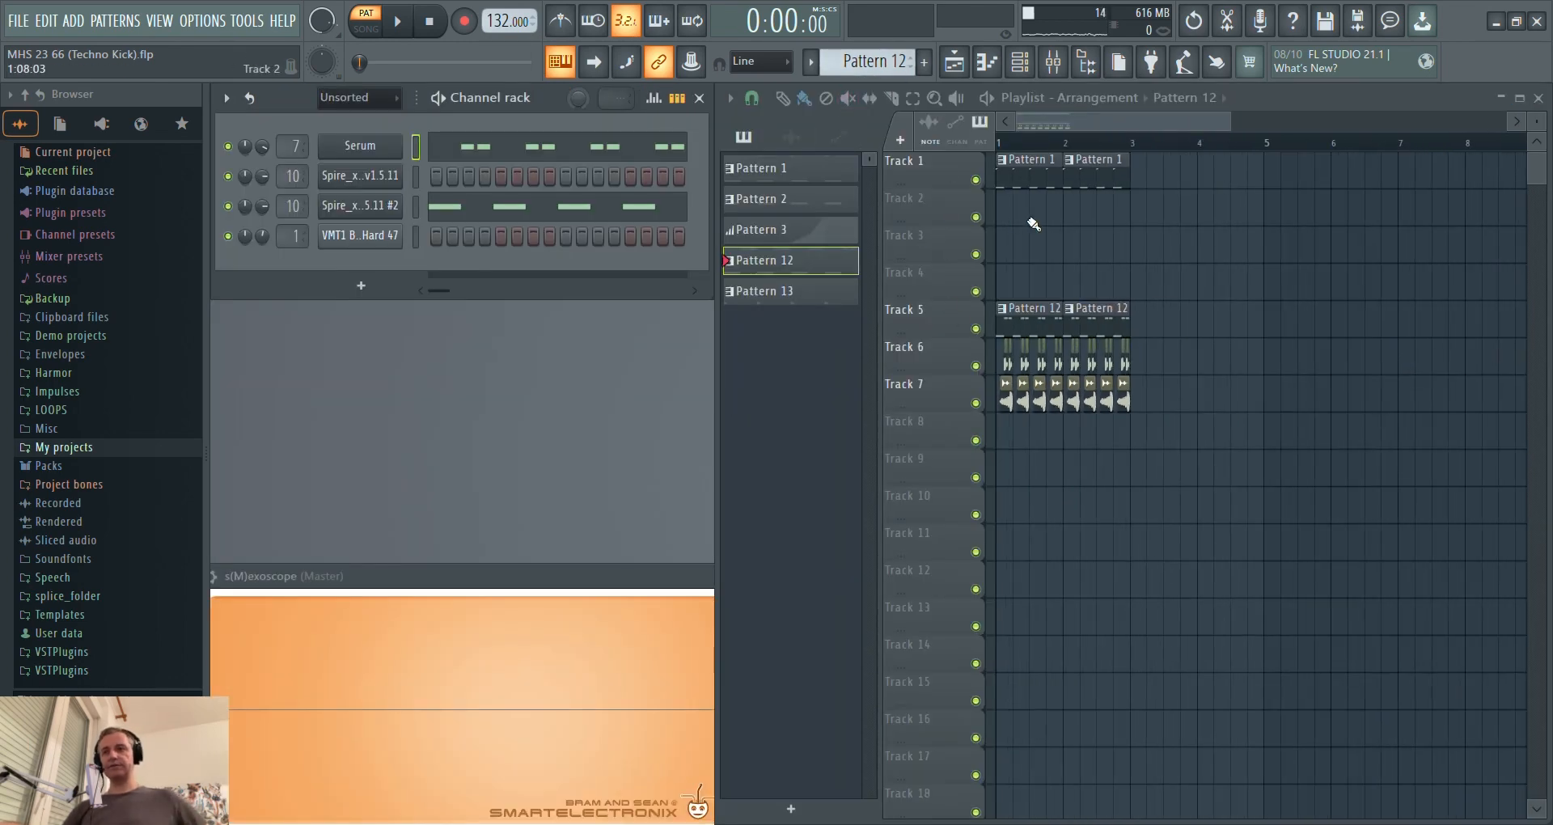
click(553, 213)
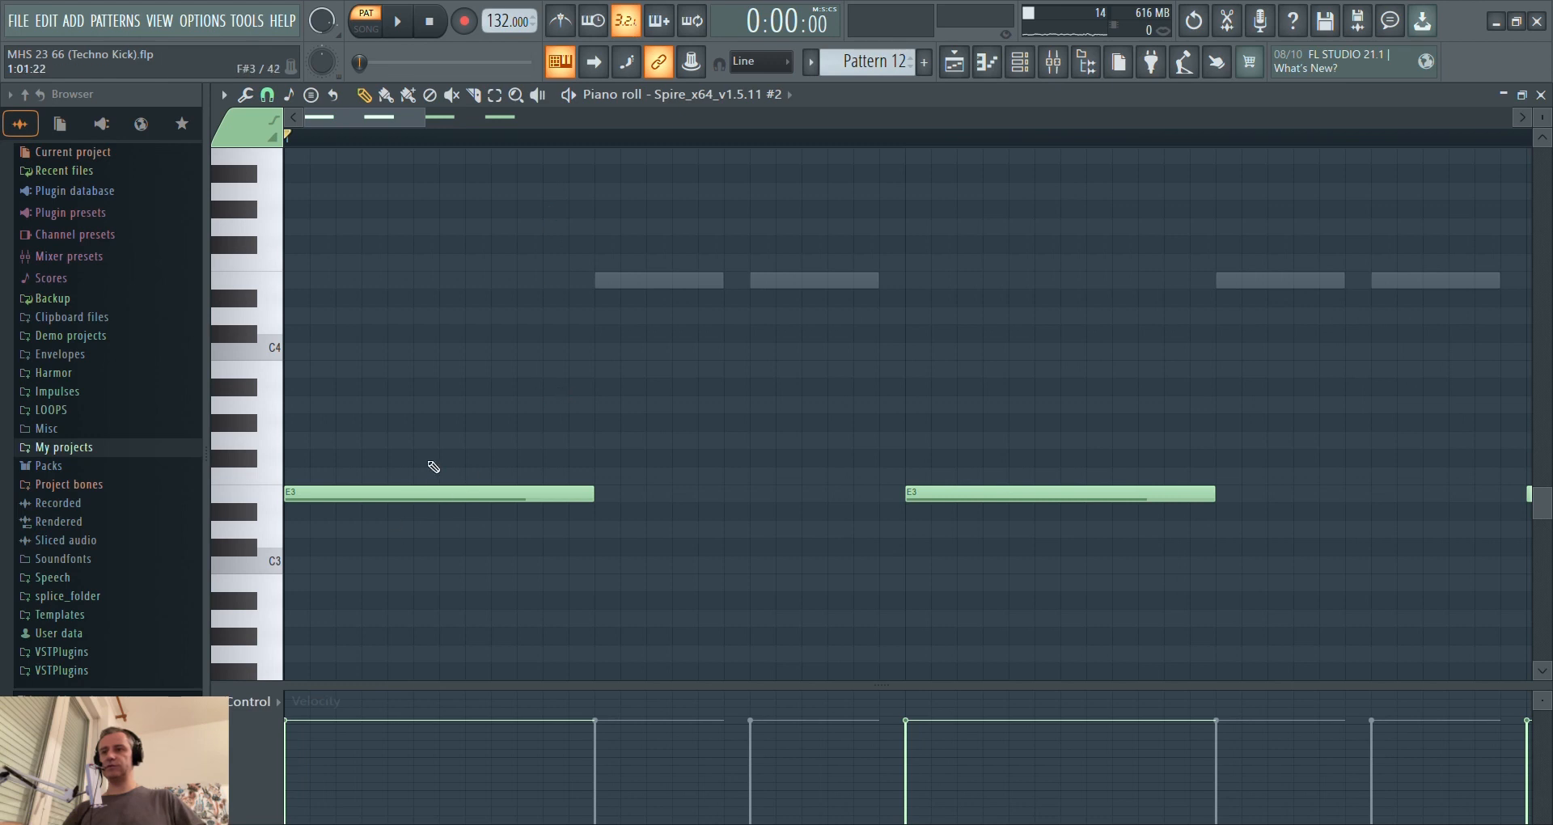
scroll(425, 506, down, 5)
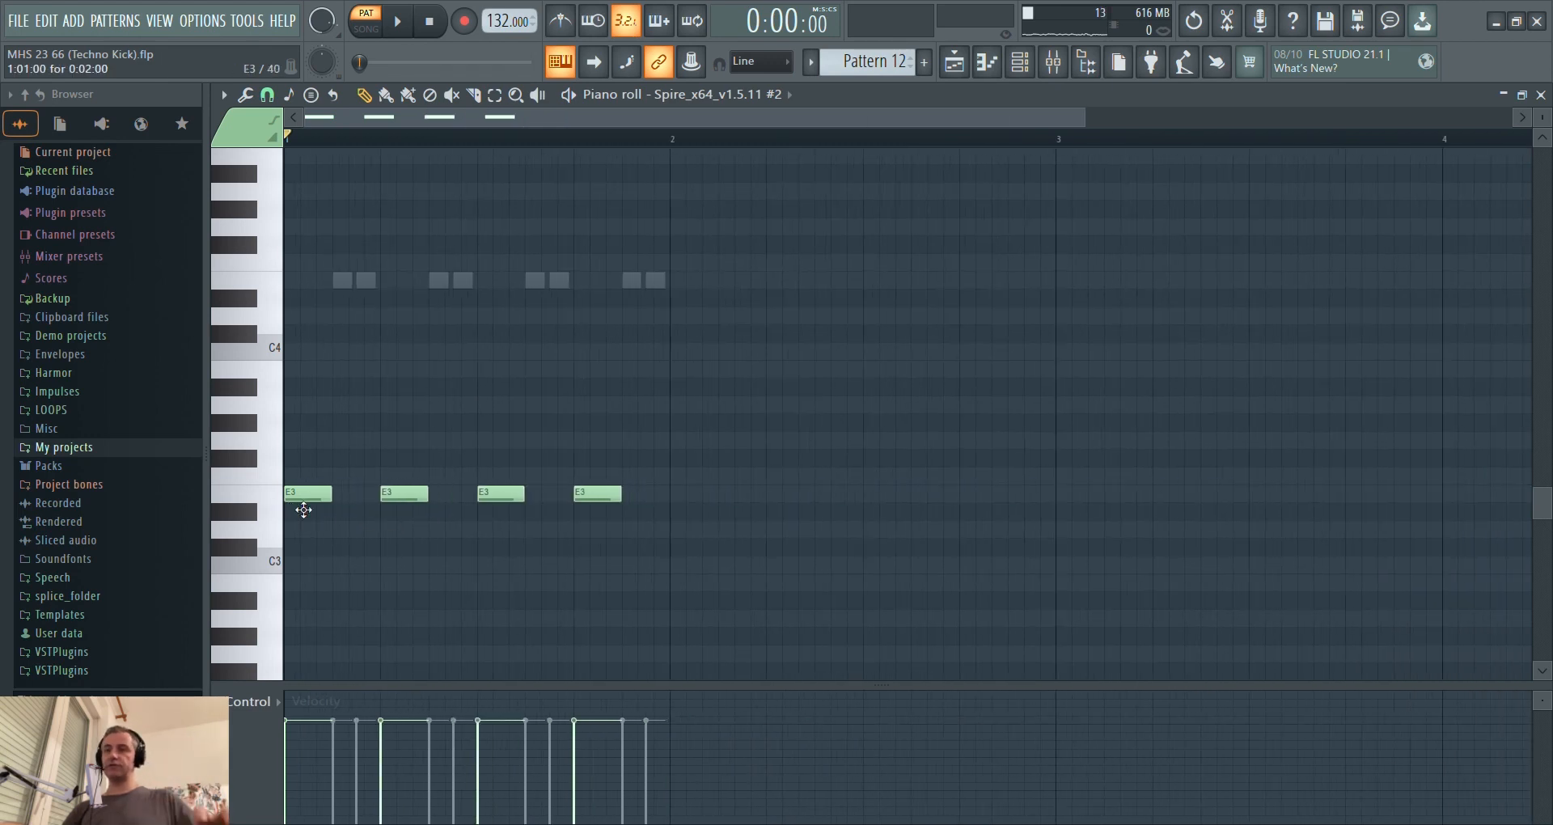
key(space)
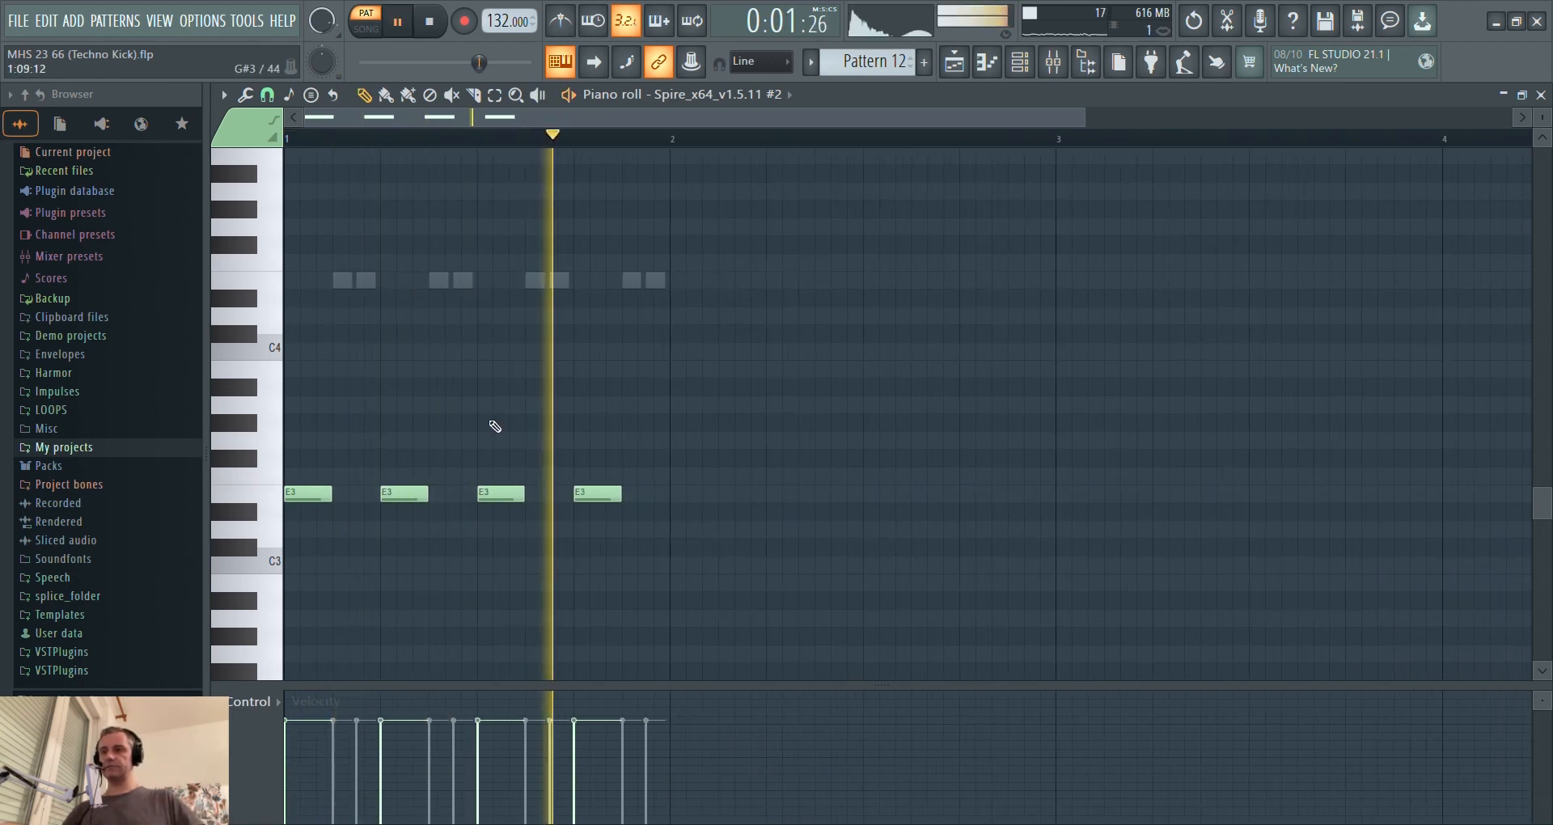
Delete the four E3 kick notes from Pattern 12's second Spire channel and leave the piano roll.
right_click(597, 494)
right_click(501, 494)
right_click(417, 496)
right_click(315, 495)
key(Escape)
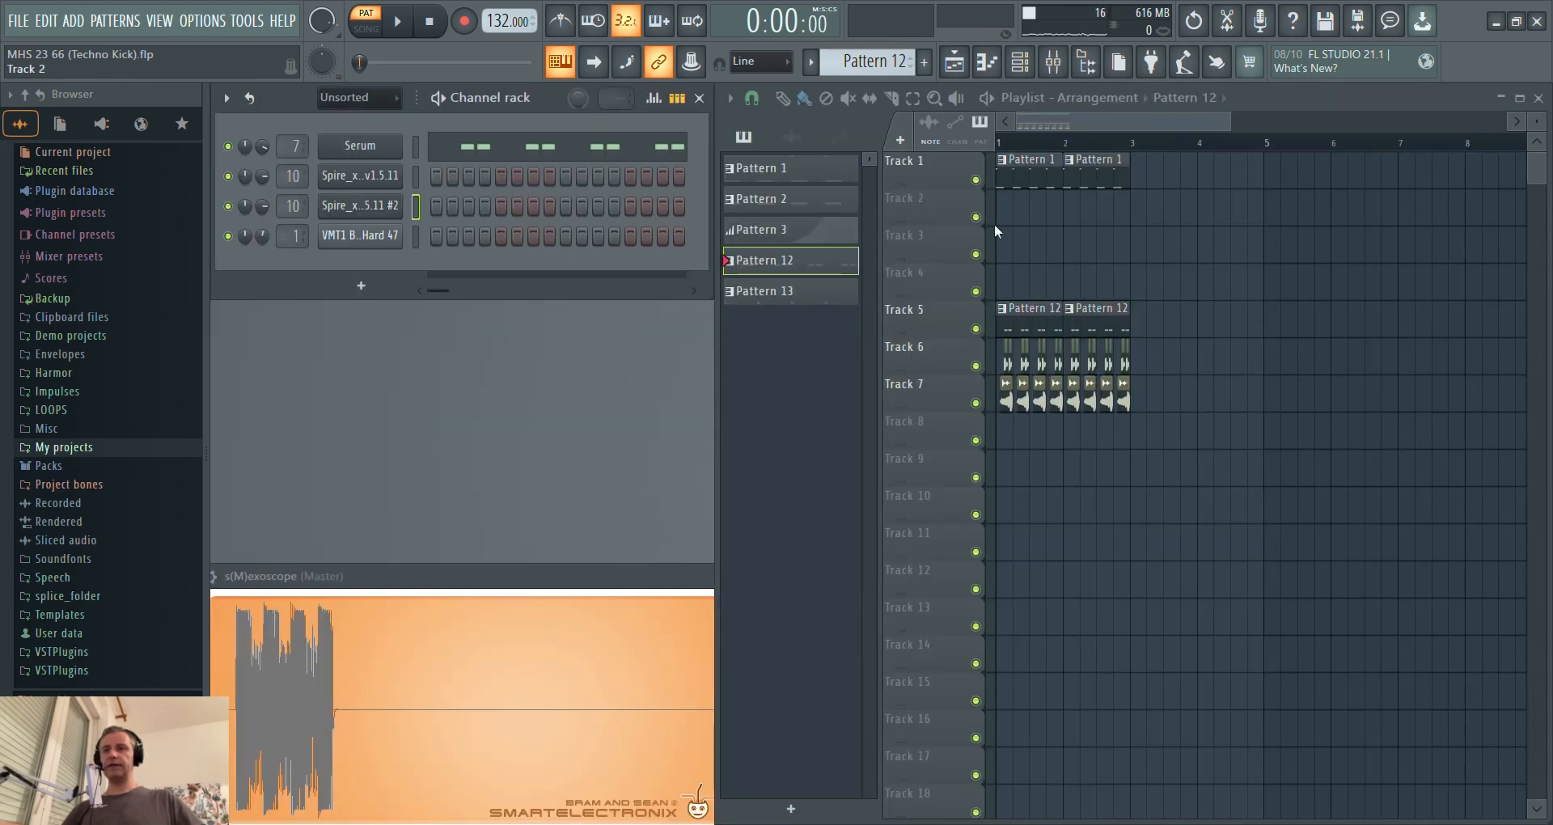
Select Pattern 2 and audition the VMT1 BD DistLongHard 47 sample several times in its sampler window.
scroll(994, 231, down, 3)
click(791, 206)
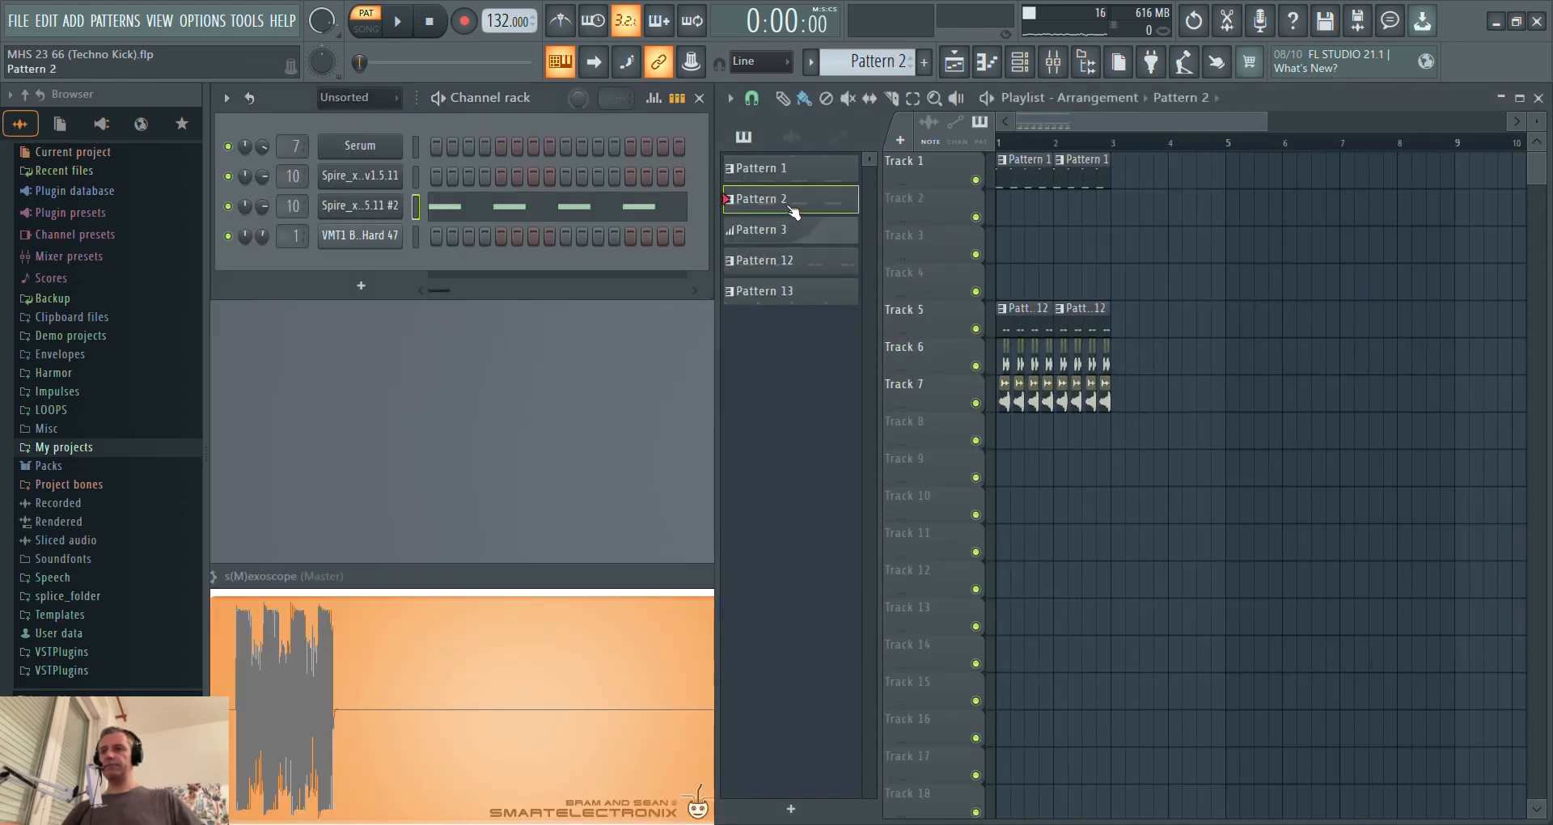
click(380, 236)
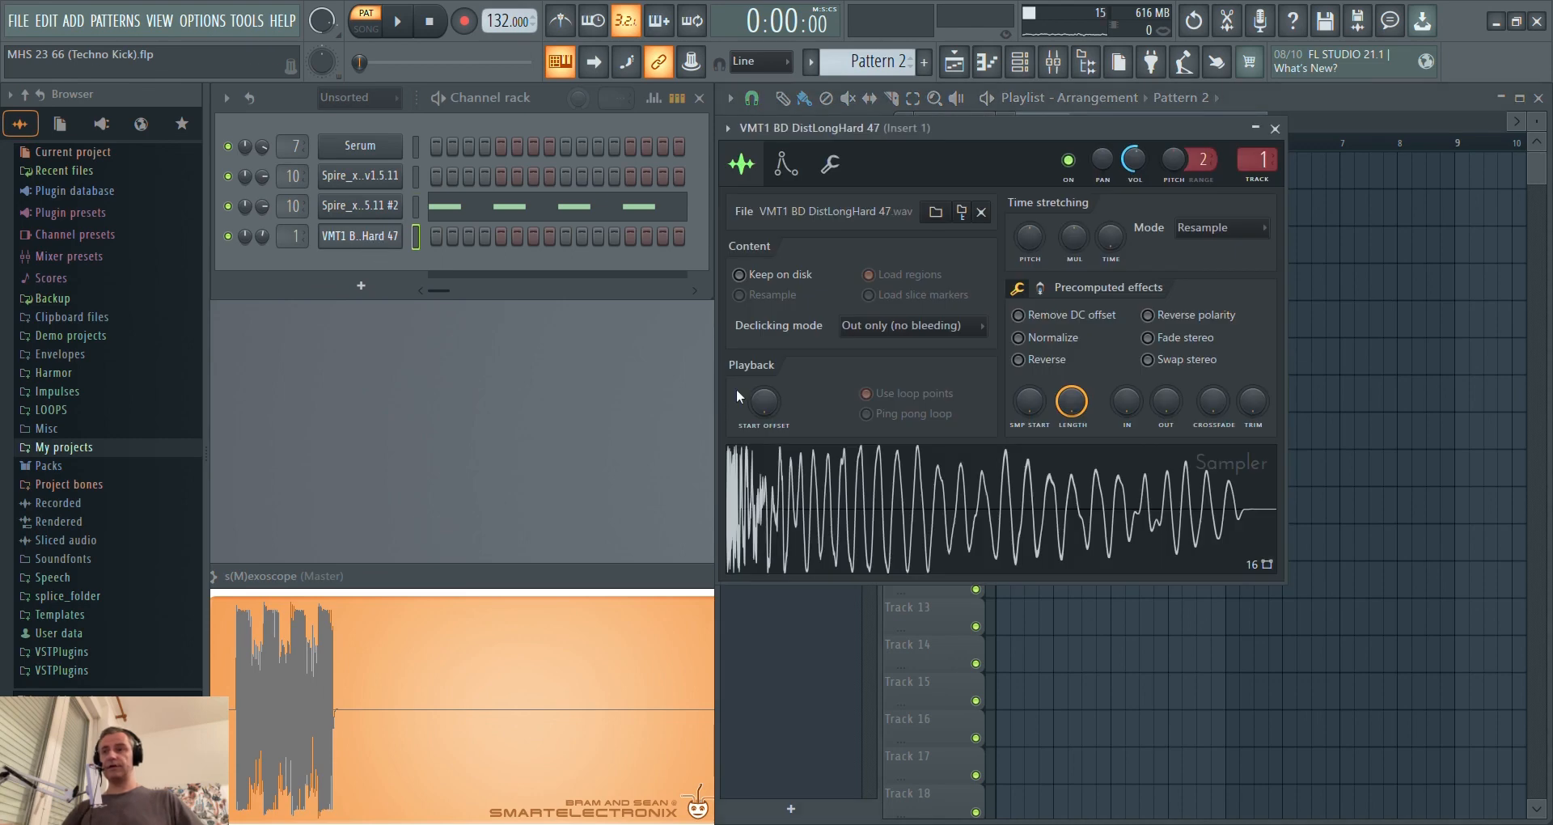
click(933, 511)
click(933, 511)
click(933, 511)
click(360, 237)
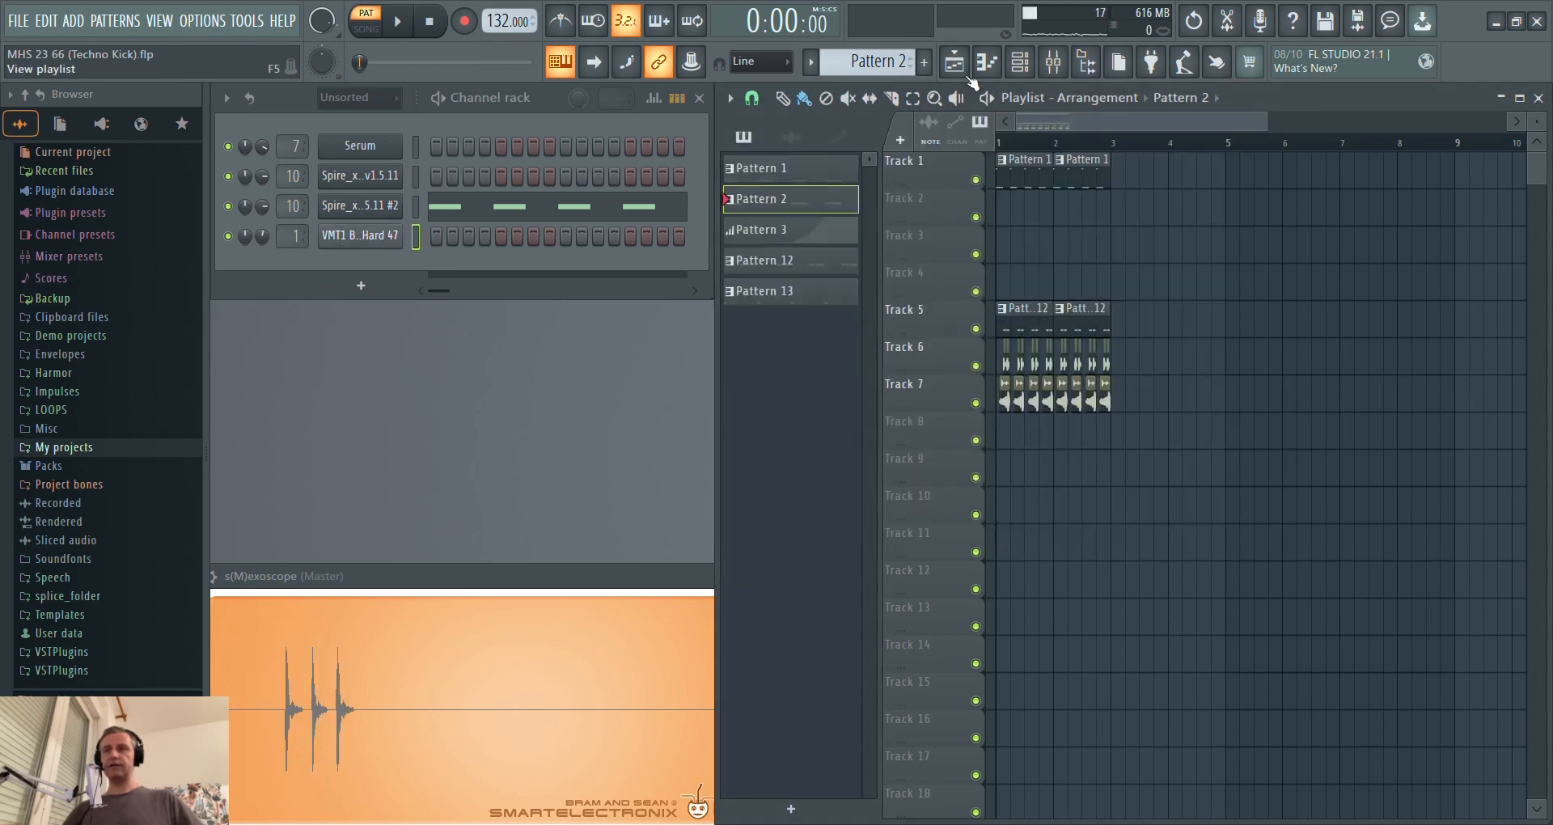
Inspect the Fruity parametric EQ 2 and CamelCrusher effects on mixer insert 1, closing their windows when done.
click(1052, 61)
click(1375, 357)
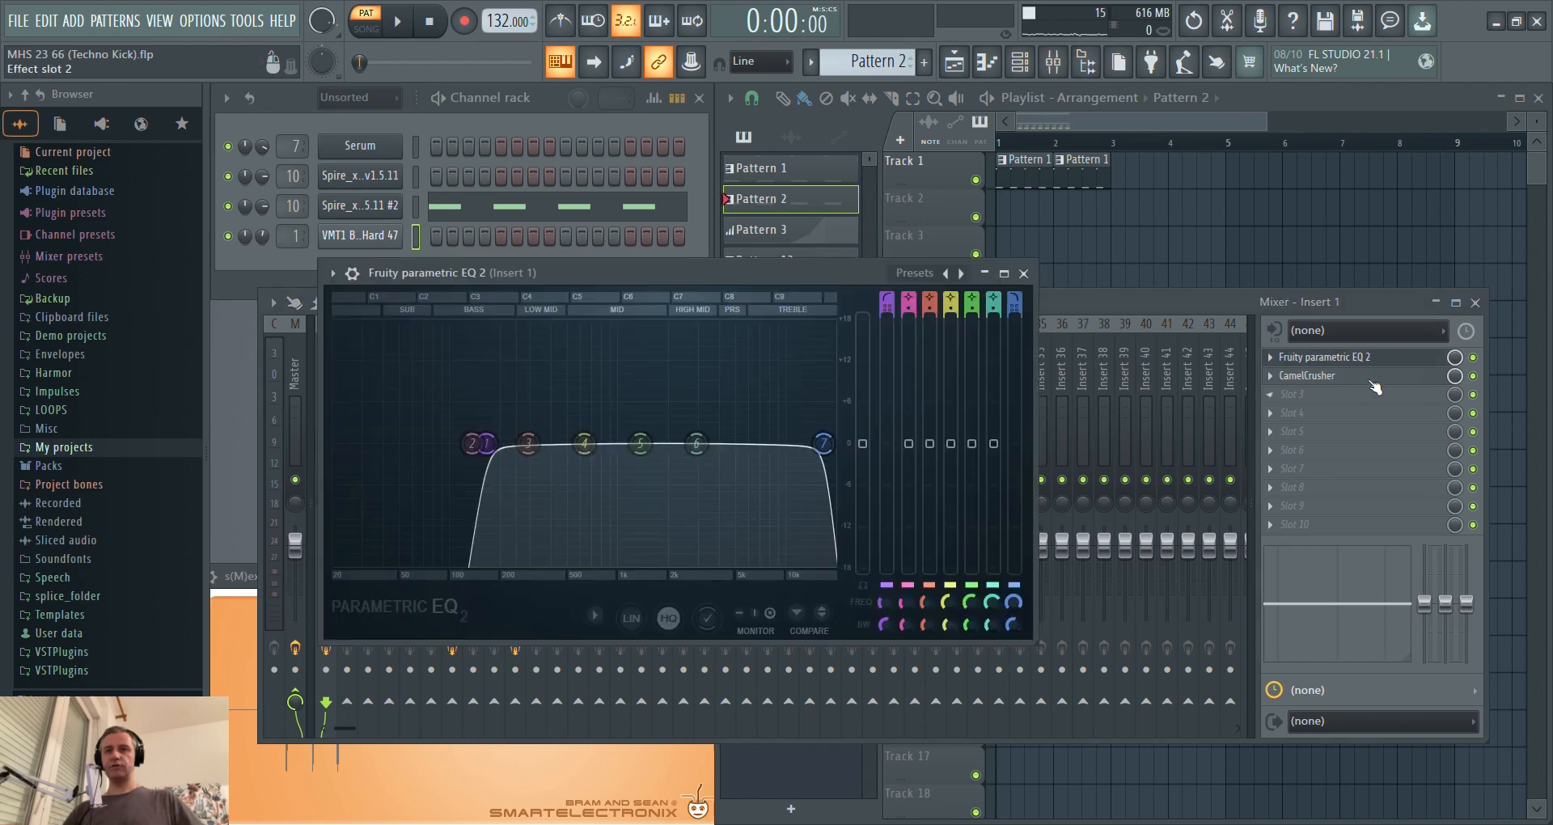
click(1374, 375)
click(1476, 302)
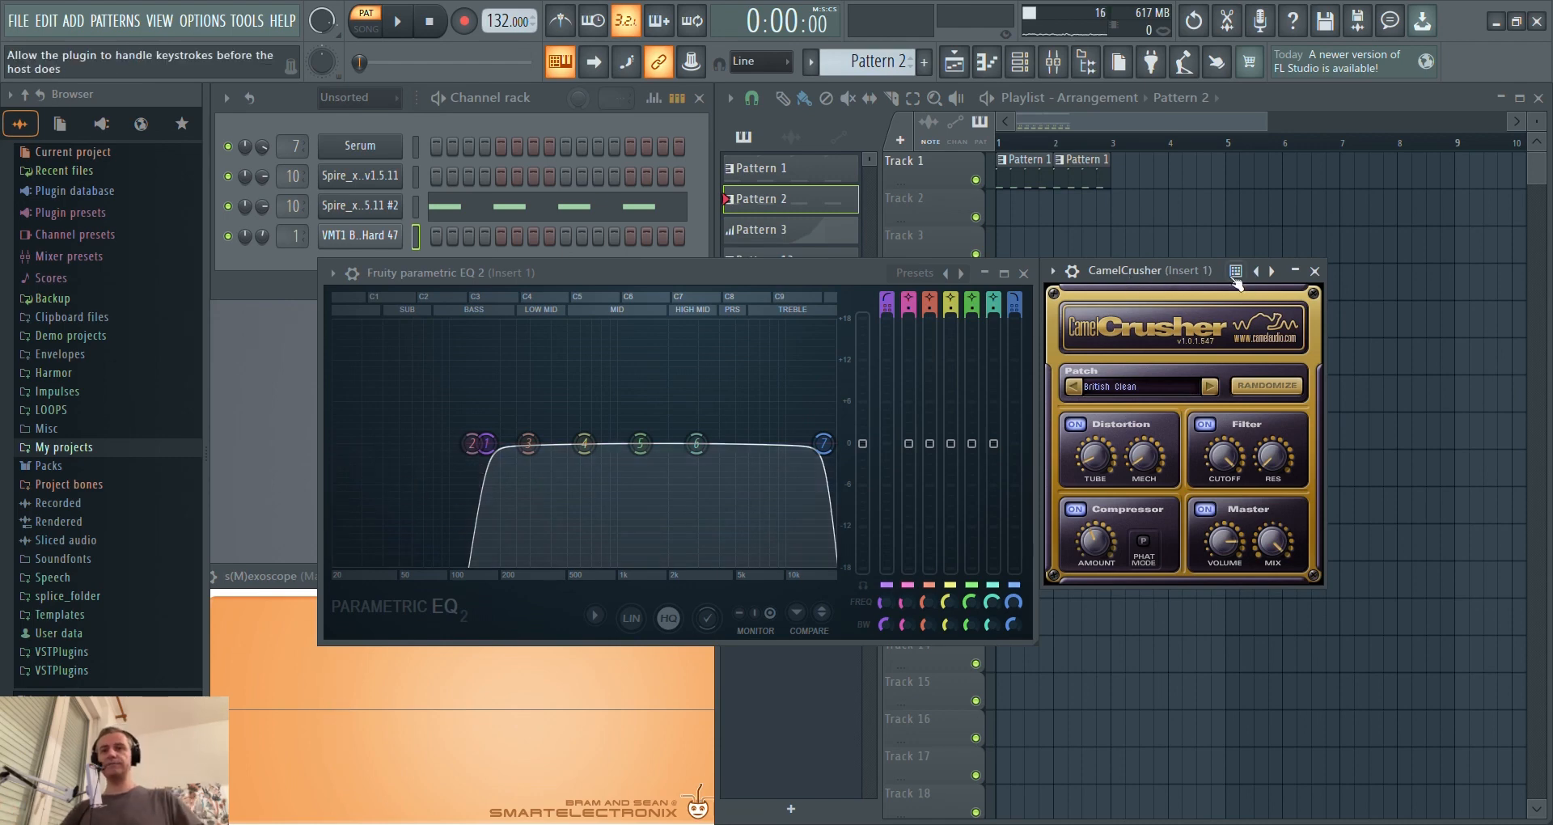
click(1314, 271)
click(1023, 273)
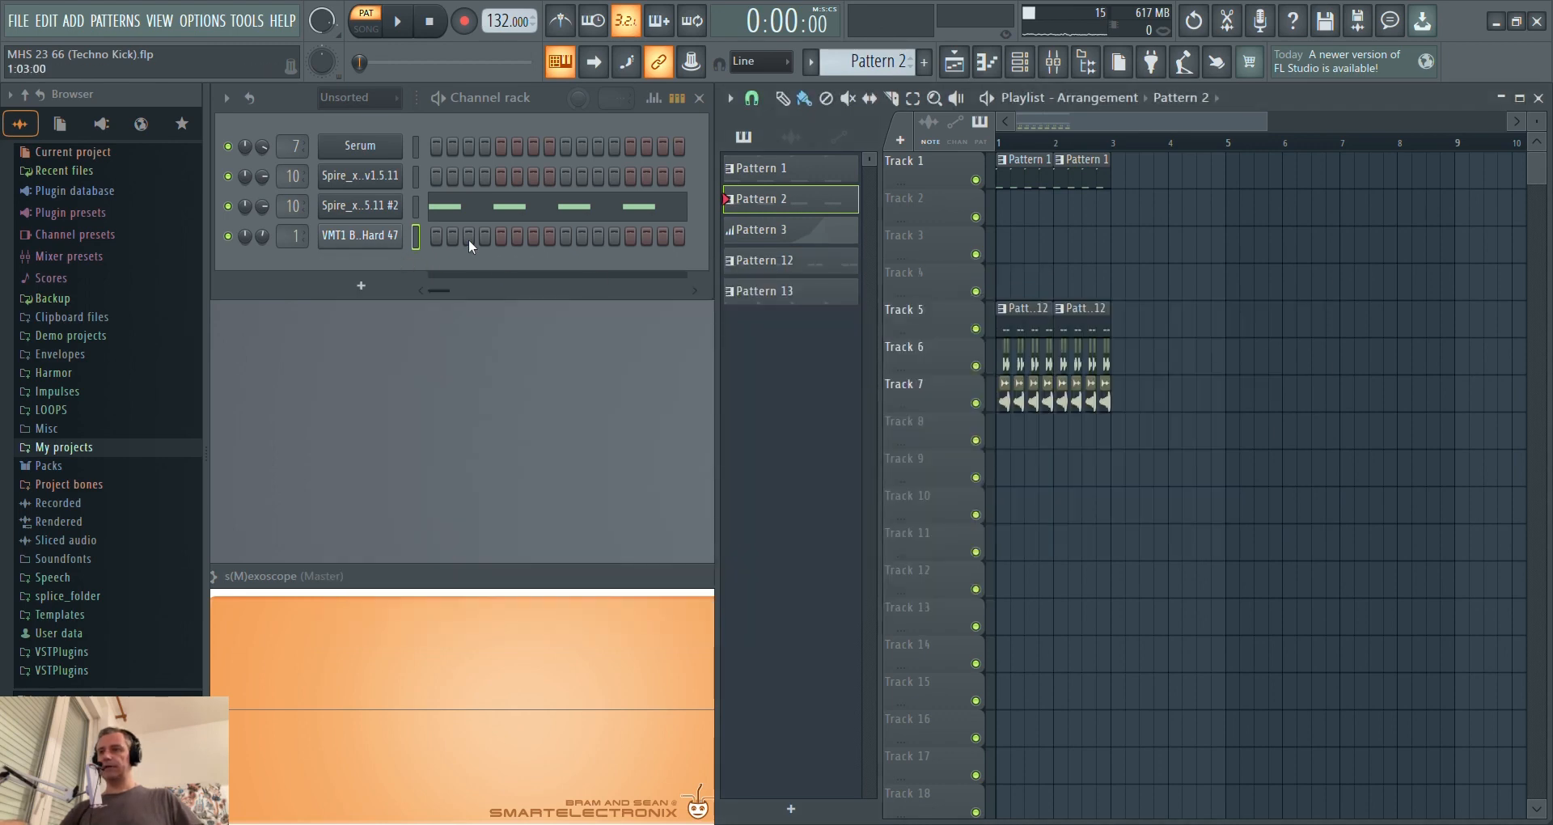
Add VMT1 BD DistLongHard 47 hits on steps 1, 5, 9 and 13 of Pattern 2 and play the layered kick.
click(440, 235)
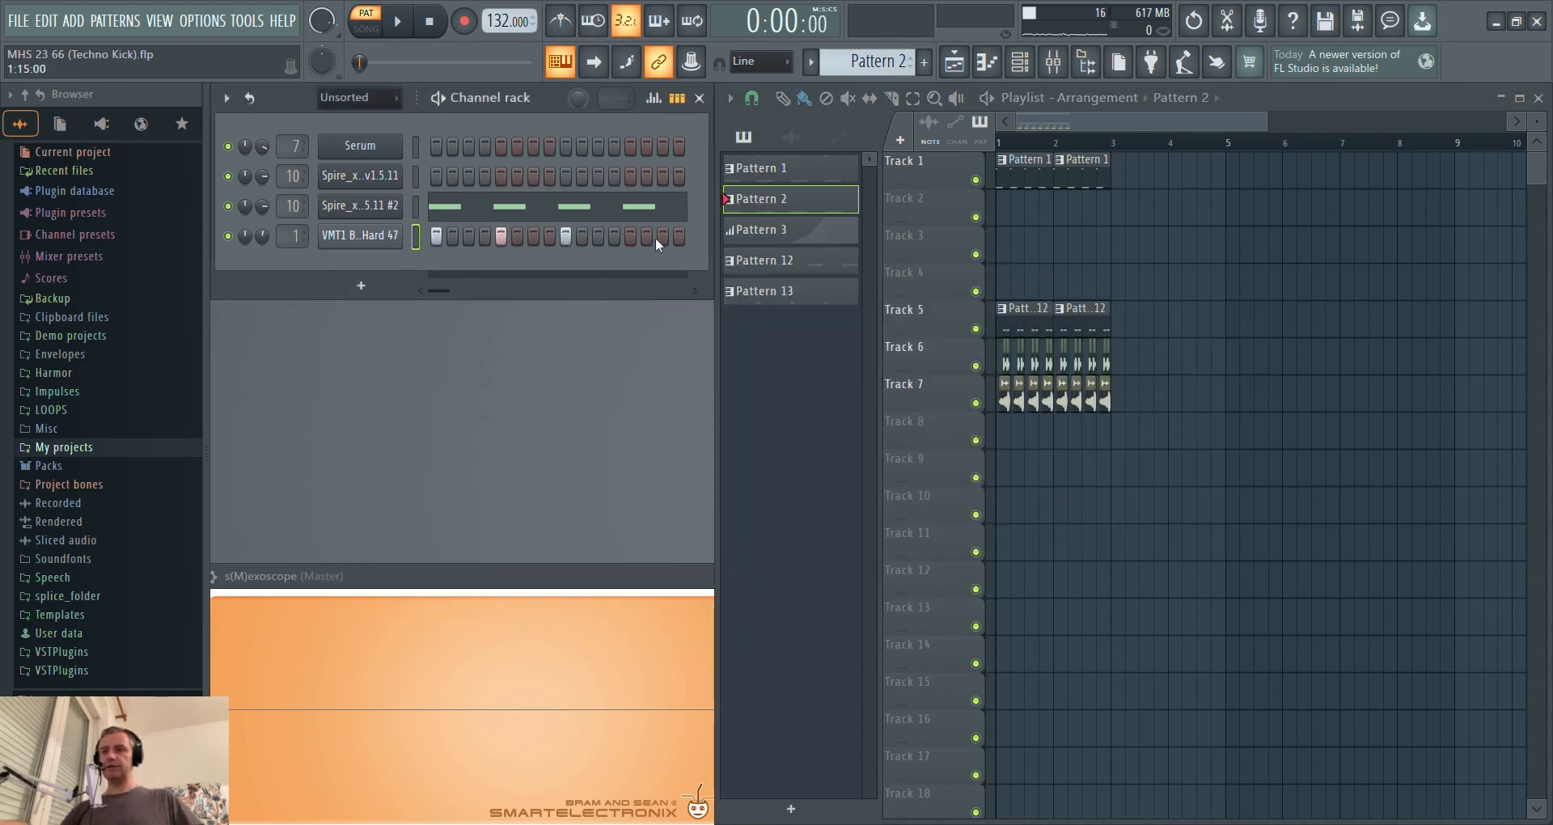
key(space)
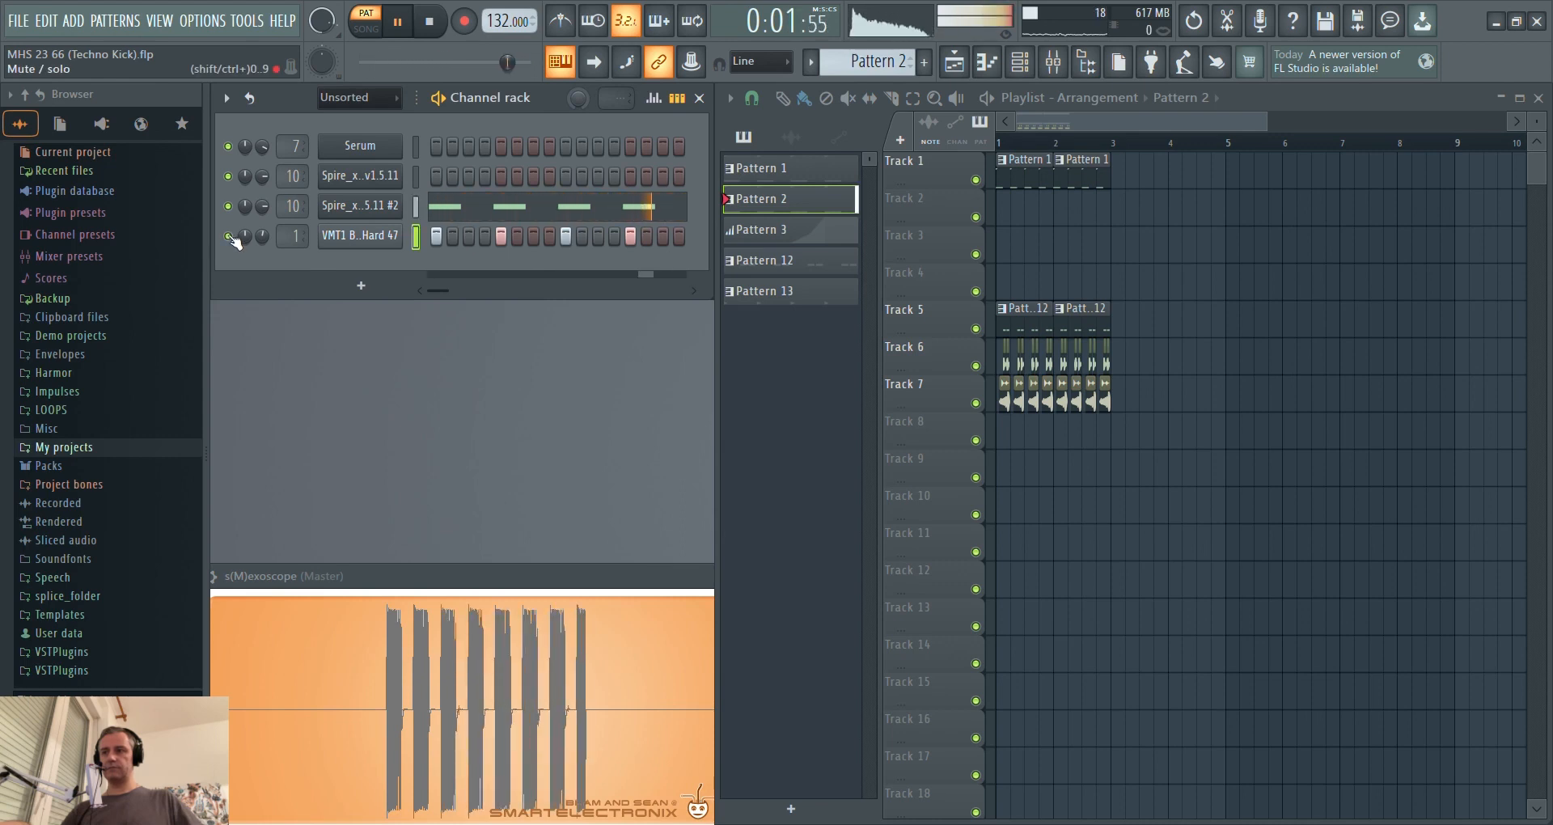
key(space)
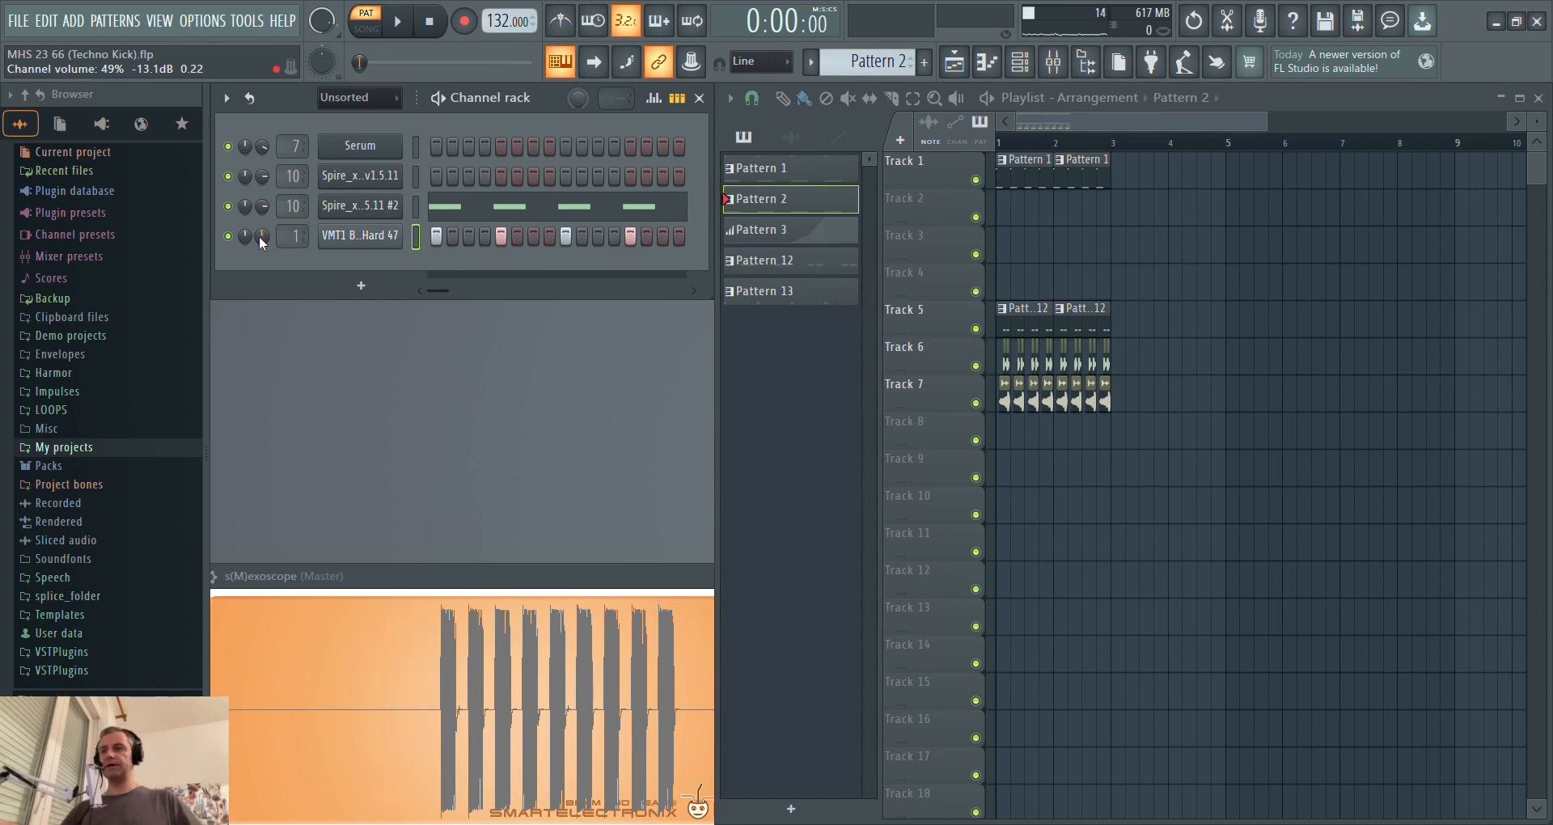
click(351, 240)
click(352, 240)
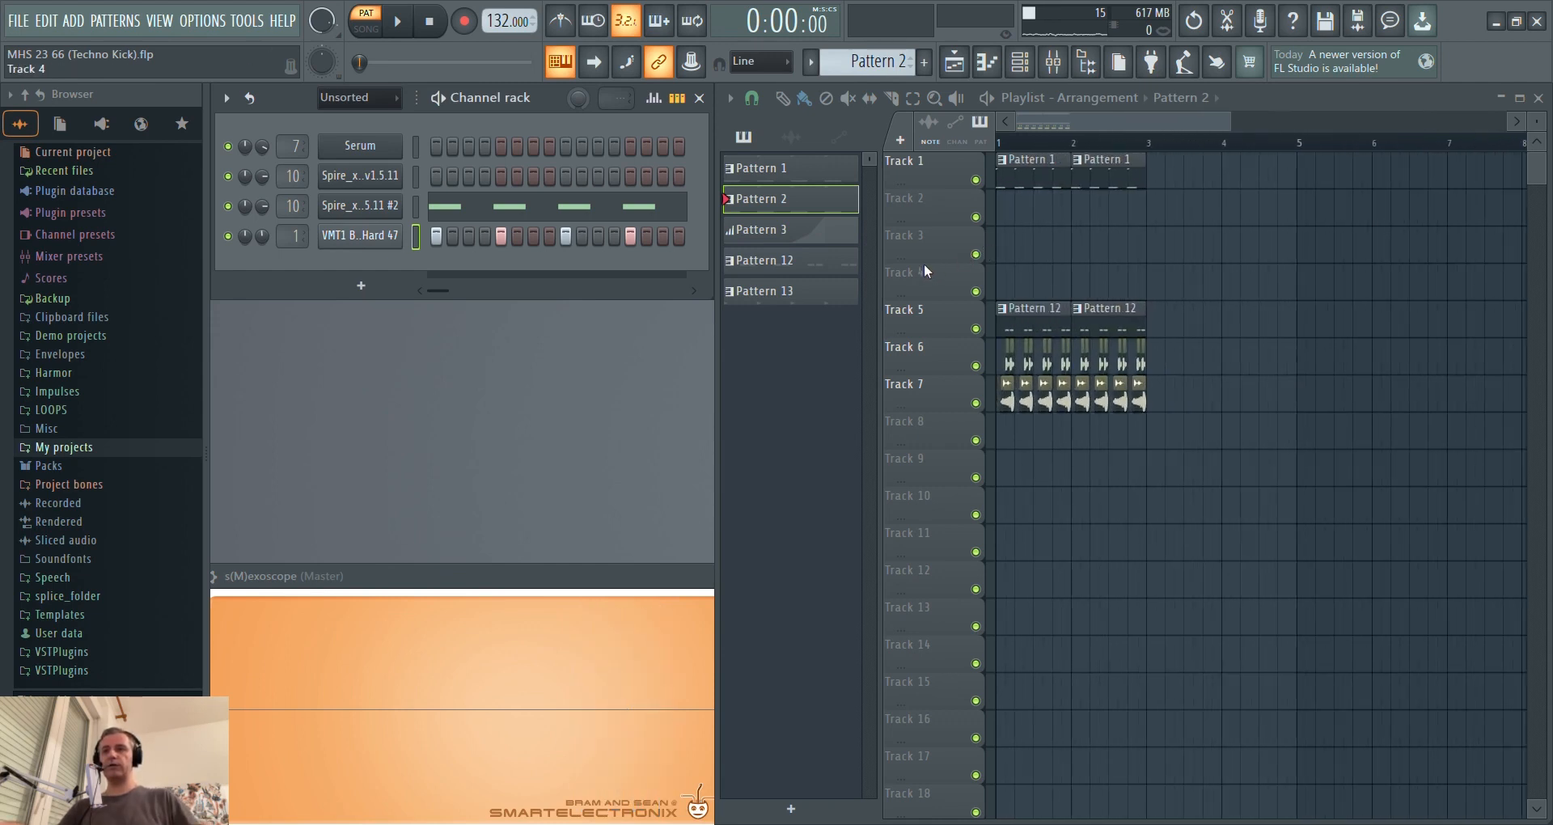
Switch to song mode, play the arrangement with the offbeat parts and mute Track 5 holding Pattern 12.
scroll(924, 264, down, 2)
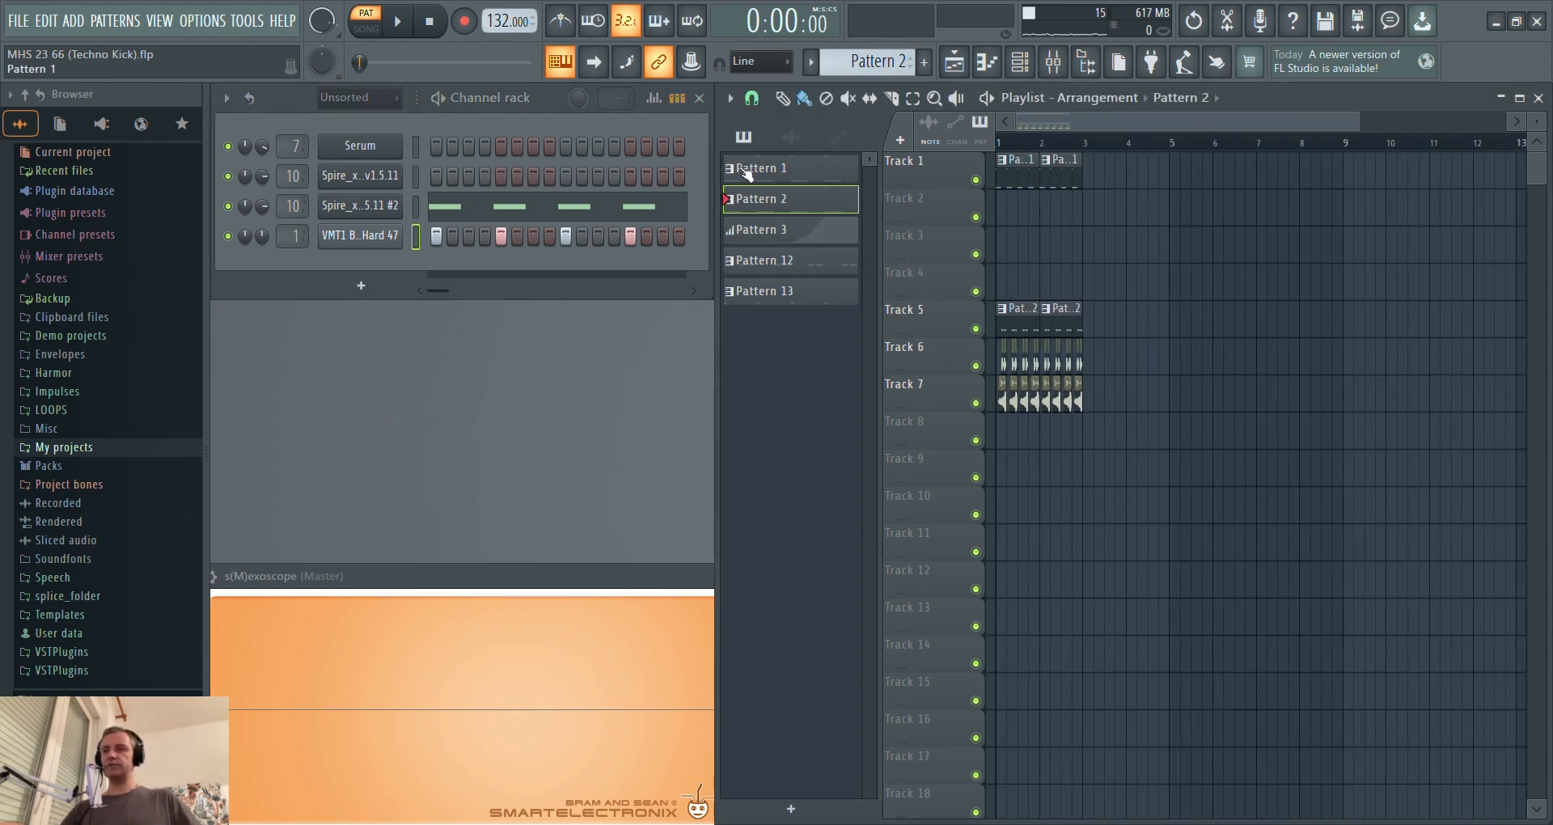
key(l)
scroll(917, 302, up, 6)
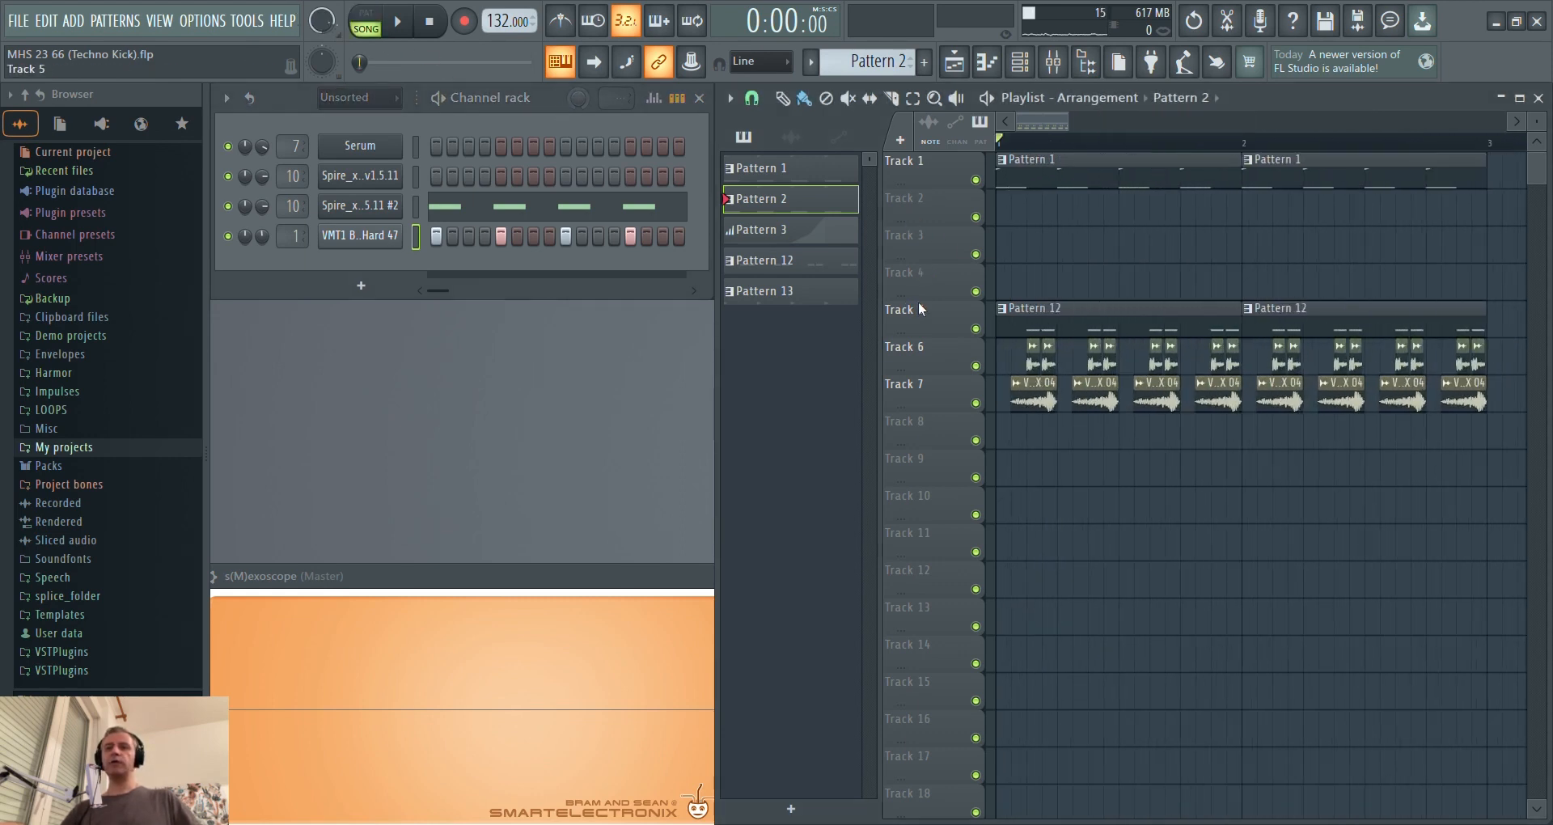
scroll(919, 301, down, 4)
click(1024, 330)
scroll(920, 346, up, 3)
scroll(920, 346, down, 4)
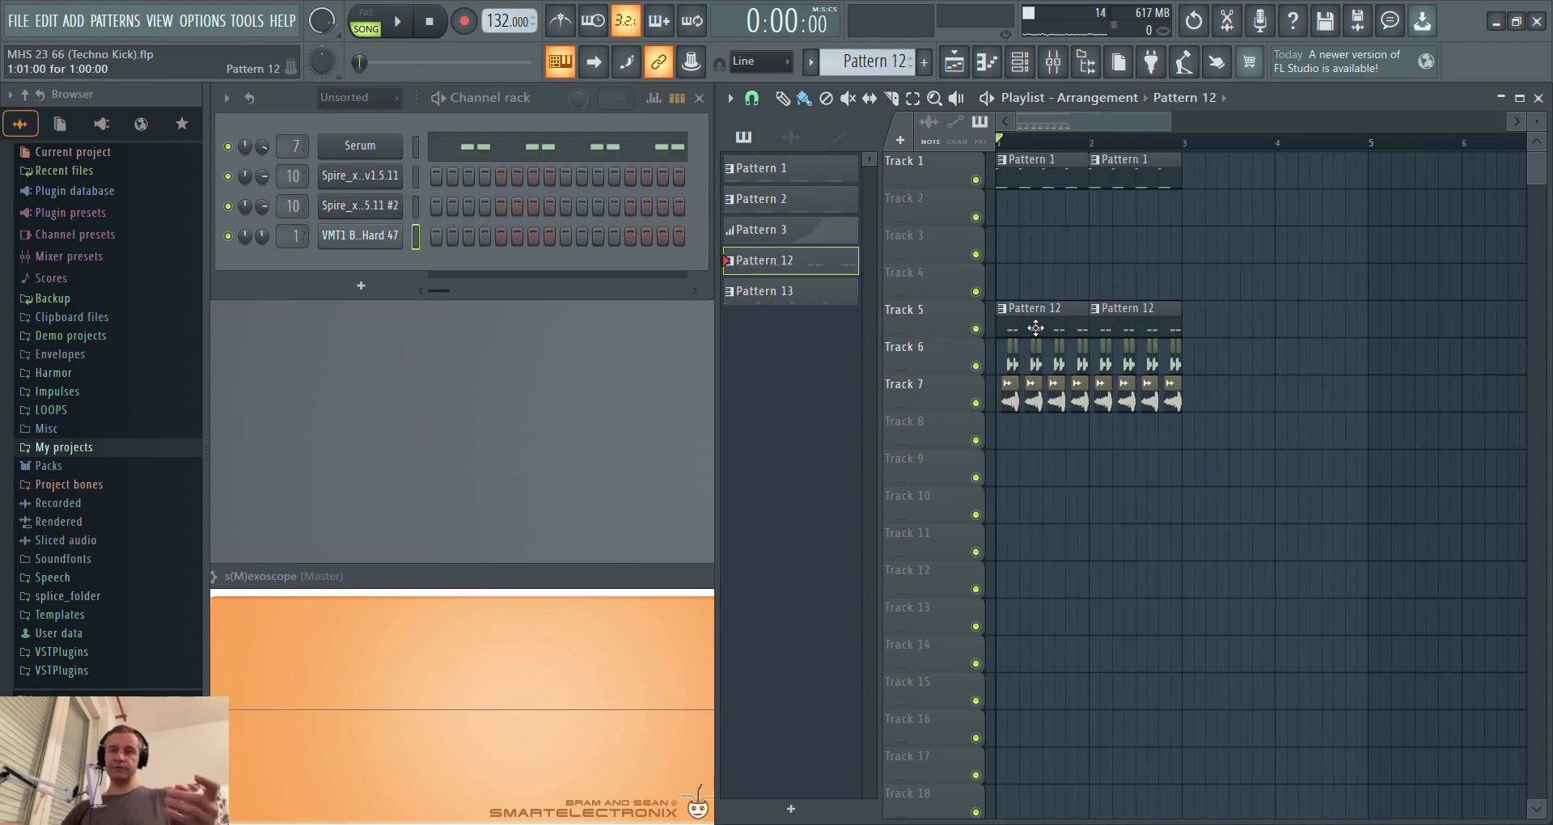
key(space)
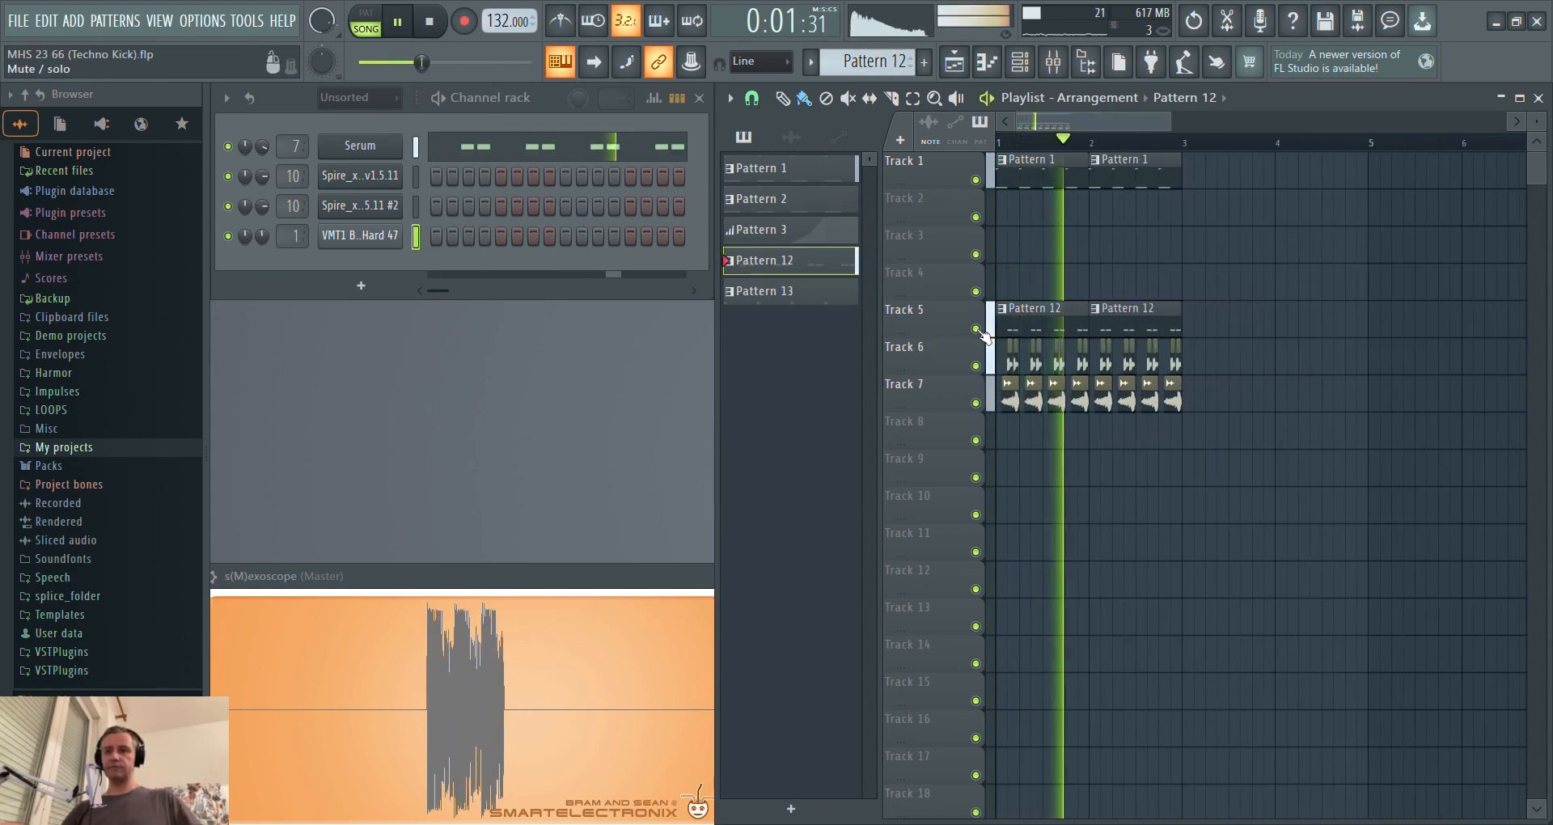
key(space)
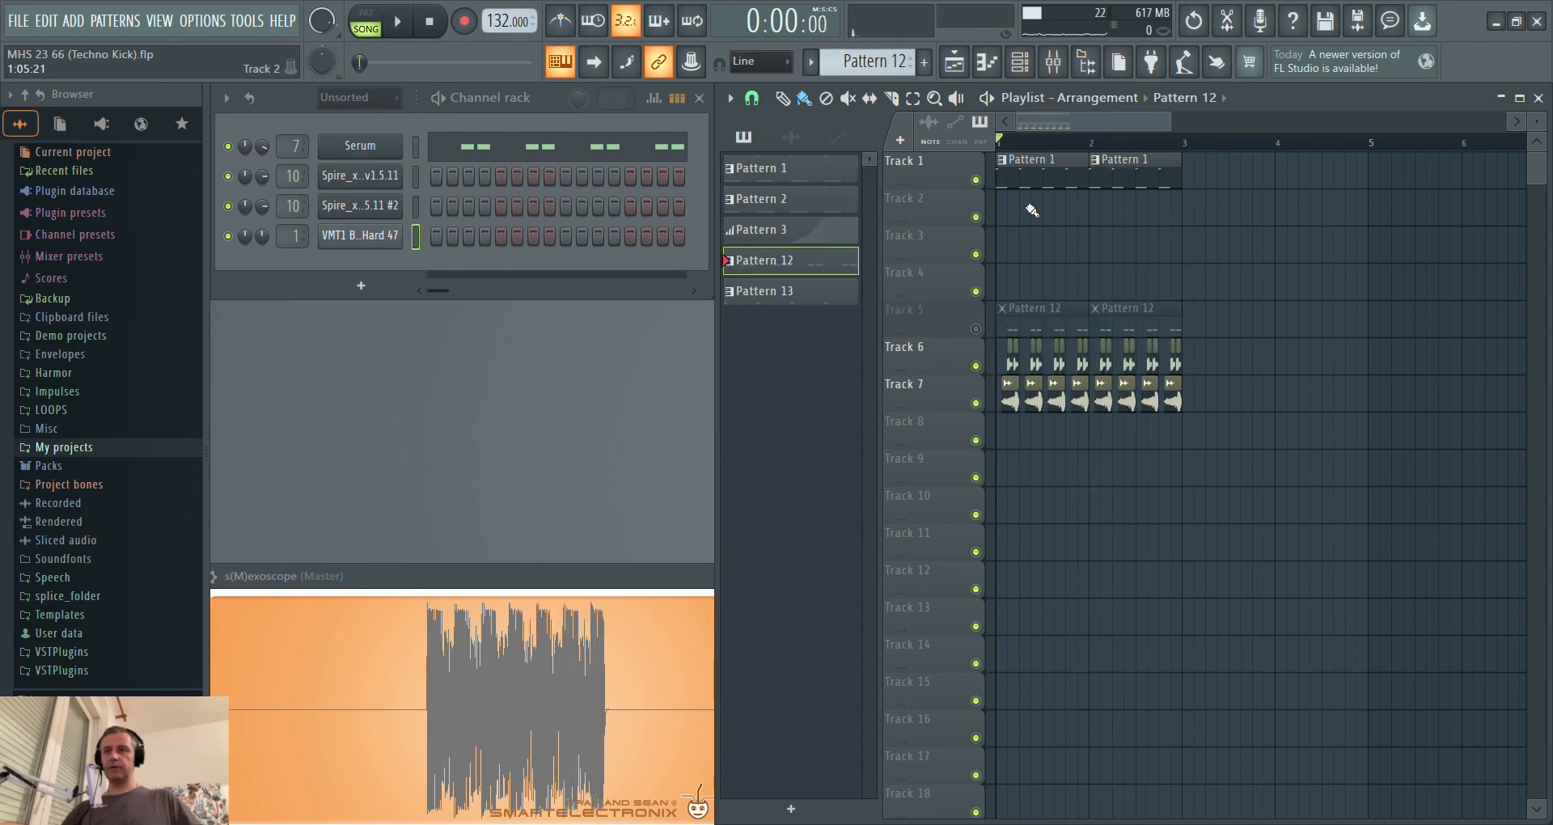
Lengthen the four E3 notes of Pattern 1's Spire channel to almost a full beat each and leave the piano roll.
click(790, 168)
click(517, 178)
drag(337, 484, 381, 509)
scroll(310, 511, up, 3)
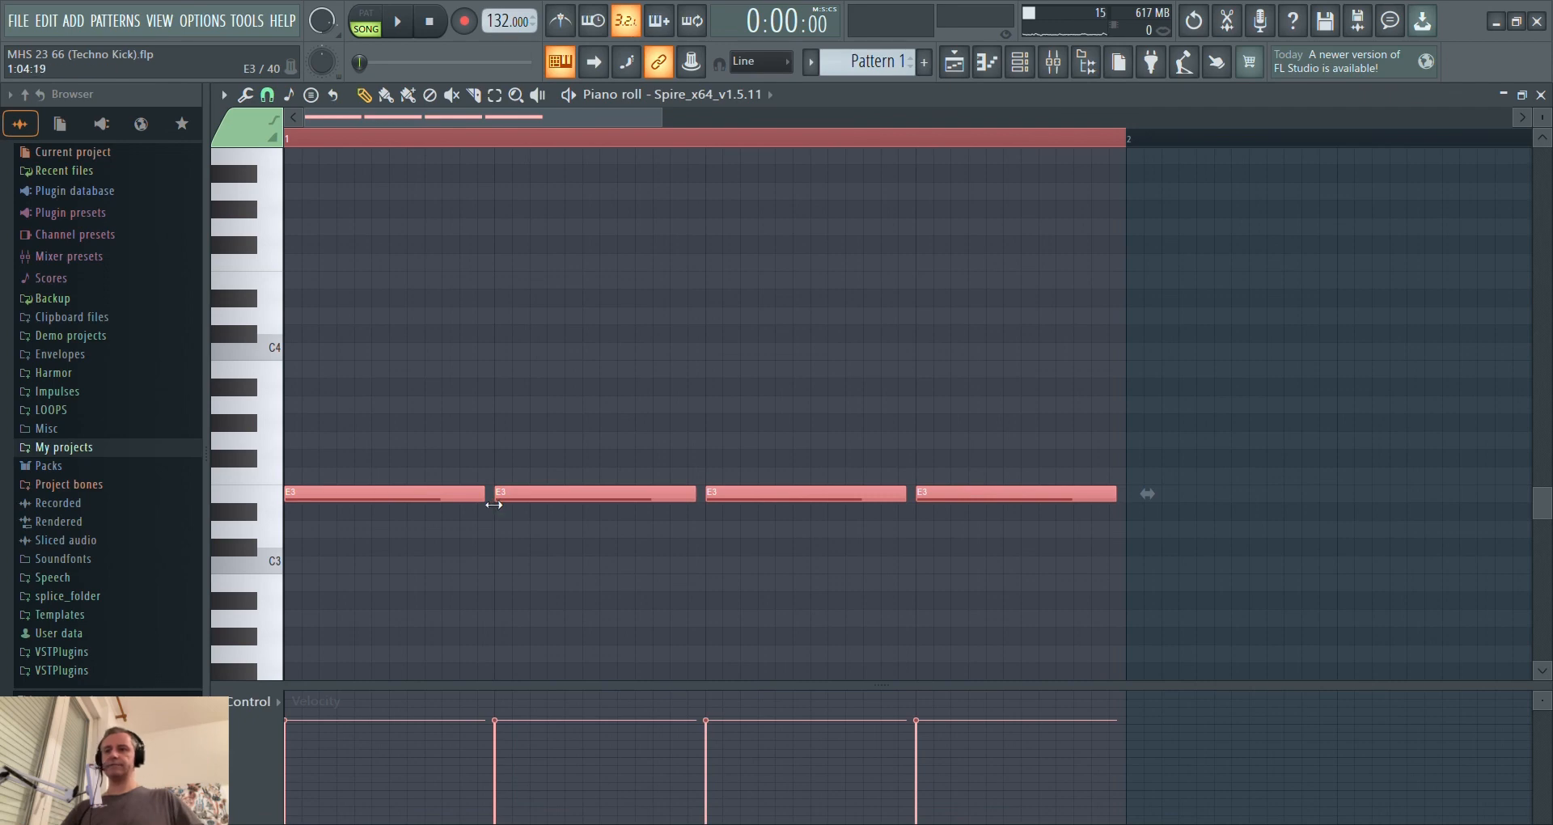
key(F7)
Play the arrangement with the long kick notes while watching the waveform on the oscilloscope.
key(space)
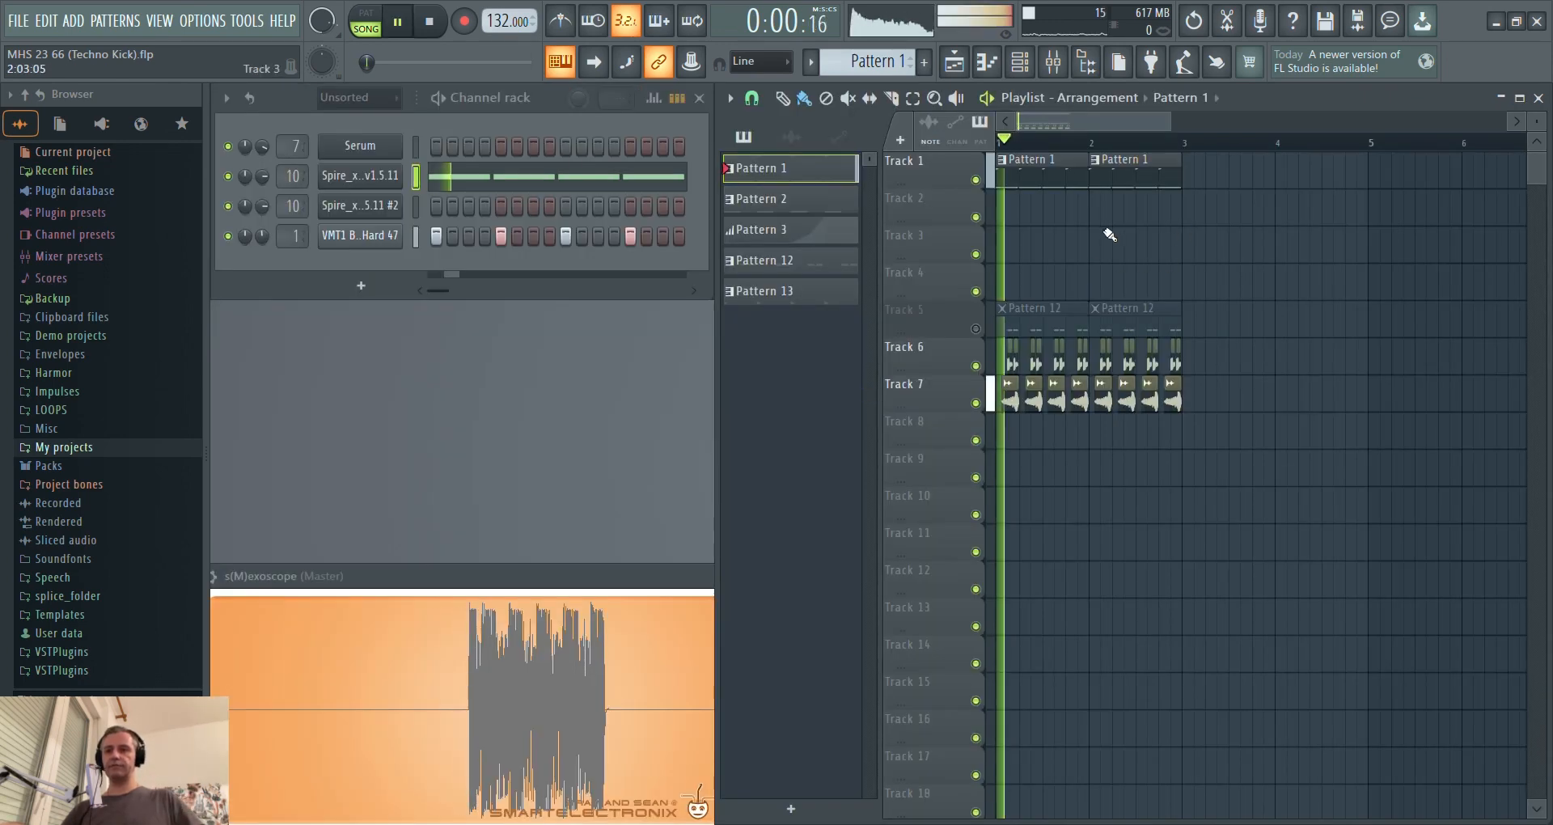
scroll(933, 321, up, 3)
scroll(934, 321, down, 4)
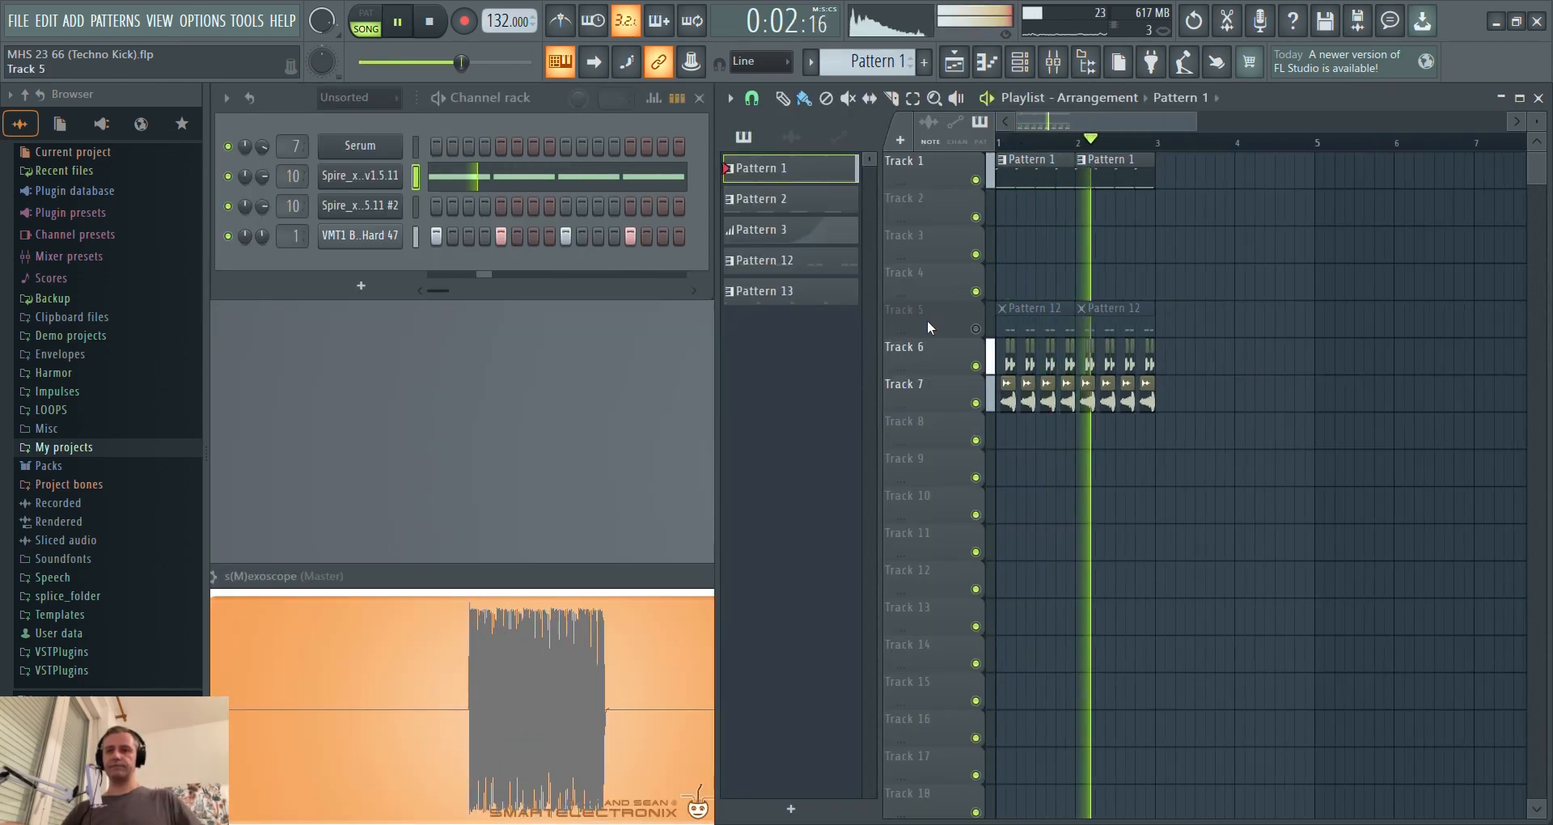
key(space)
key(F7)
key(F7)
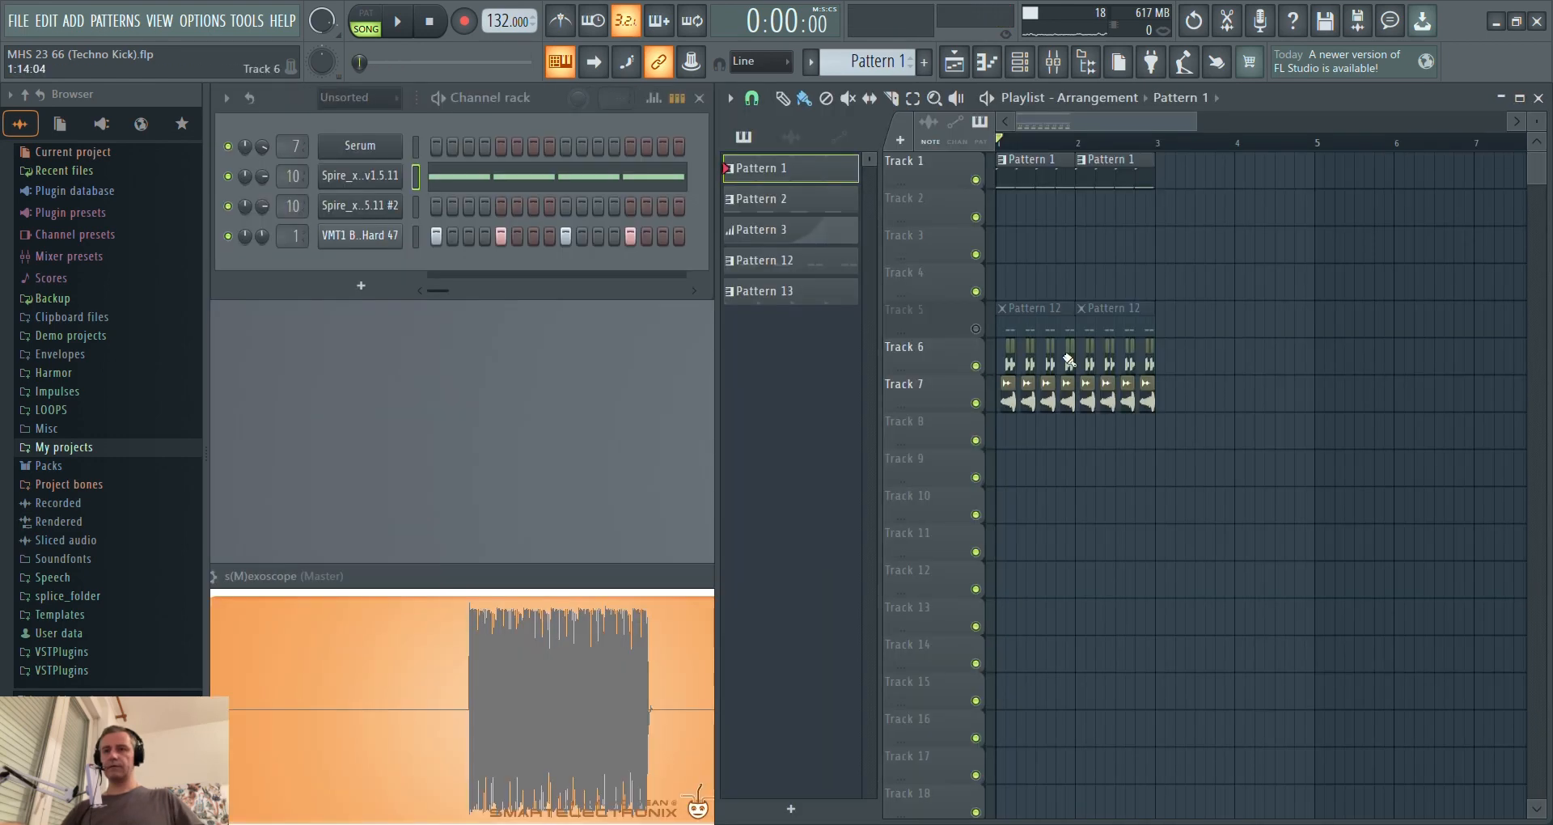
key(space)
key(space)
Shorten the four E3 notes of Pattern 1's Spire channel to half a beat each and unmute Track 5 in the playlist.
key(F7)
key(ctrl+a)
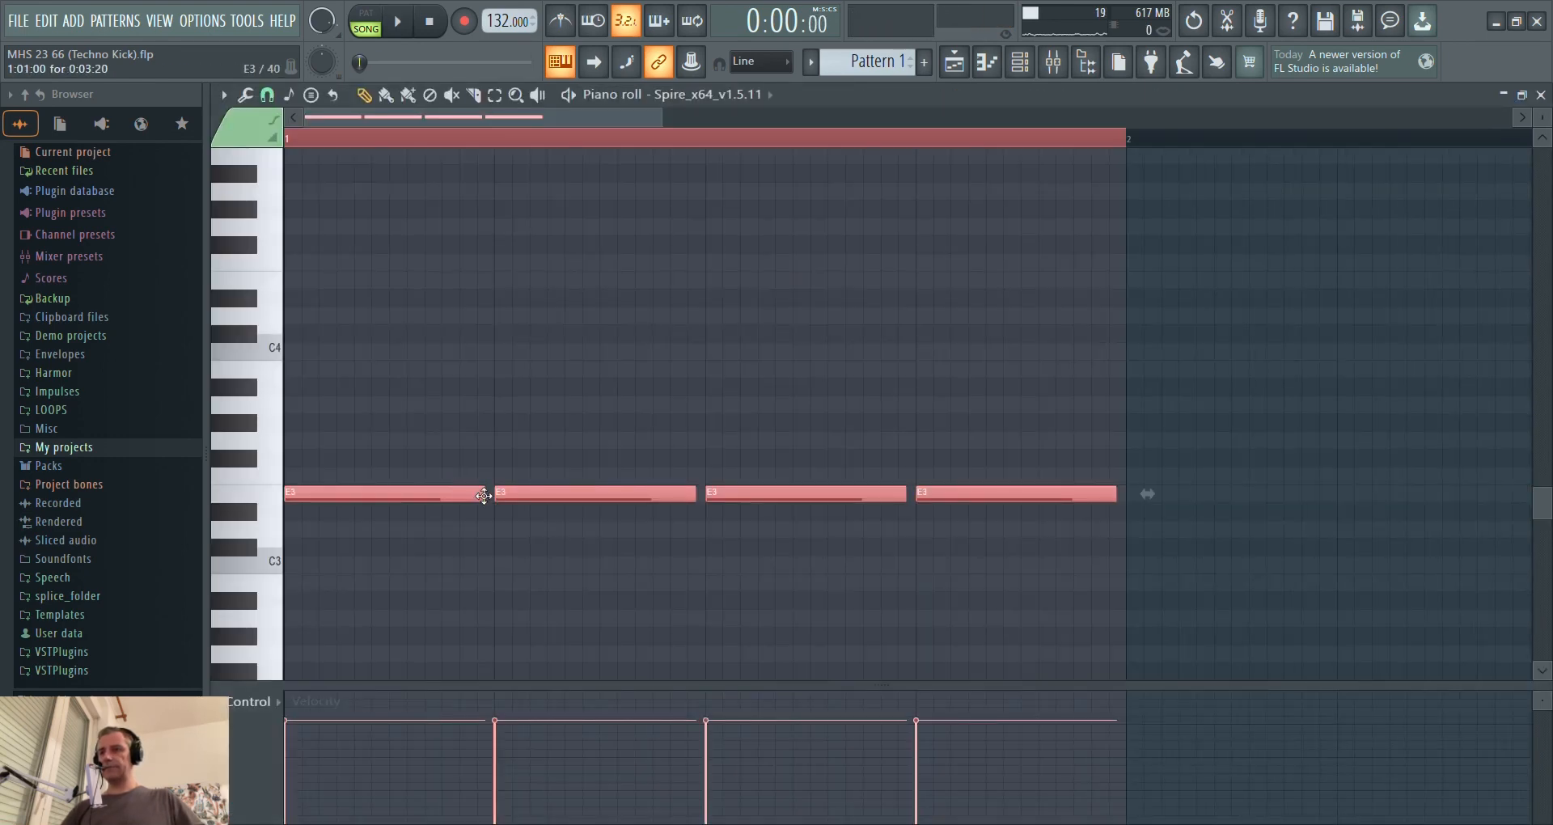
drag(483, 494, 386, 497)
key(F7)
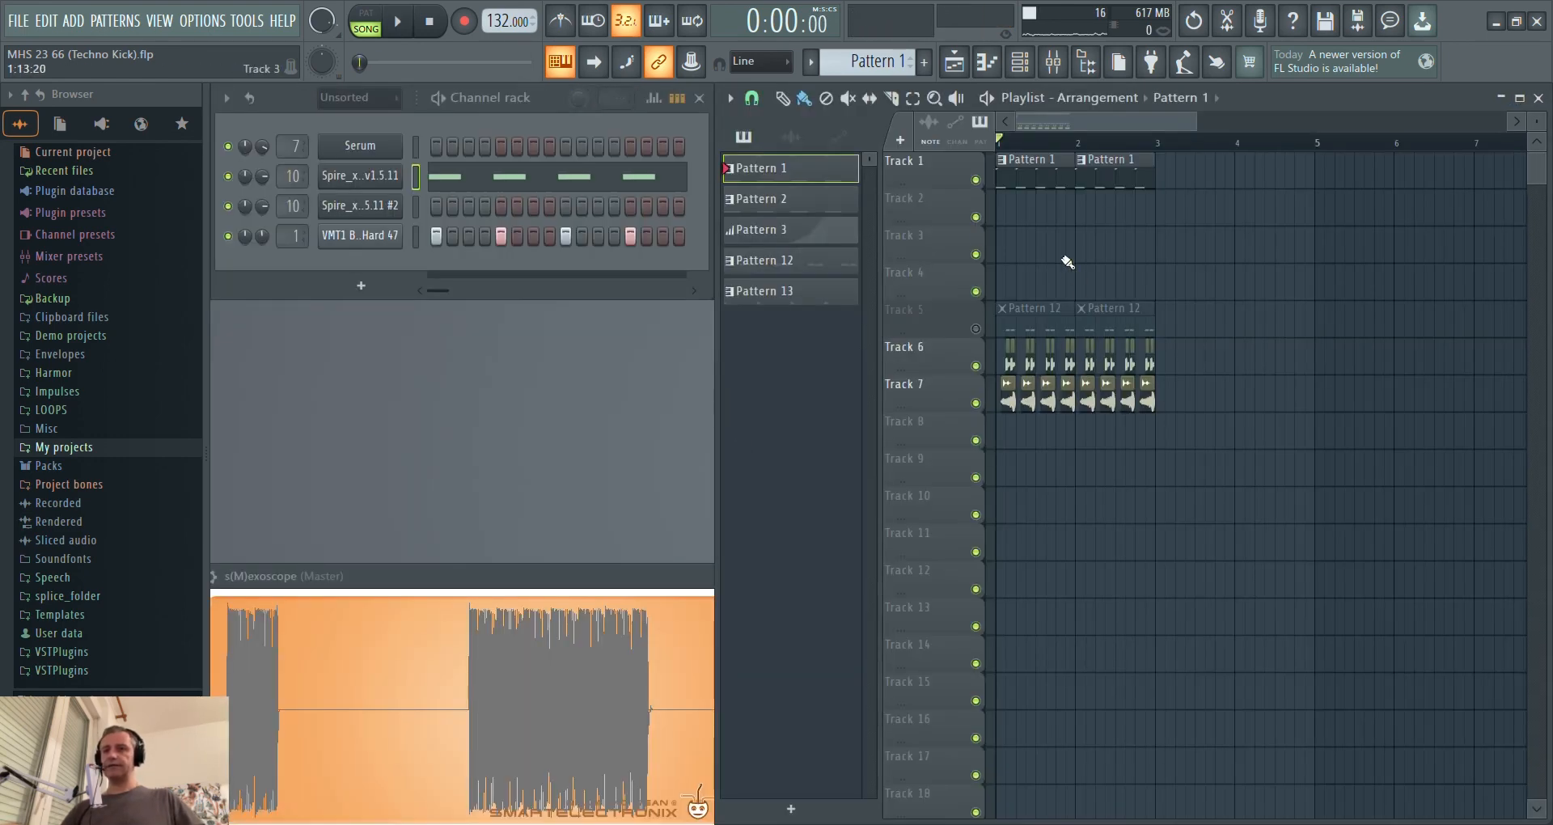
click(977, 328)
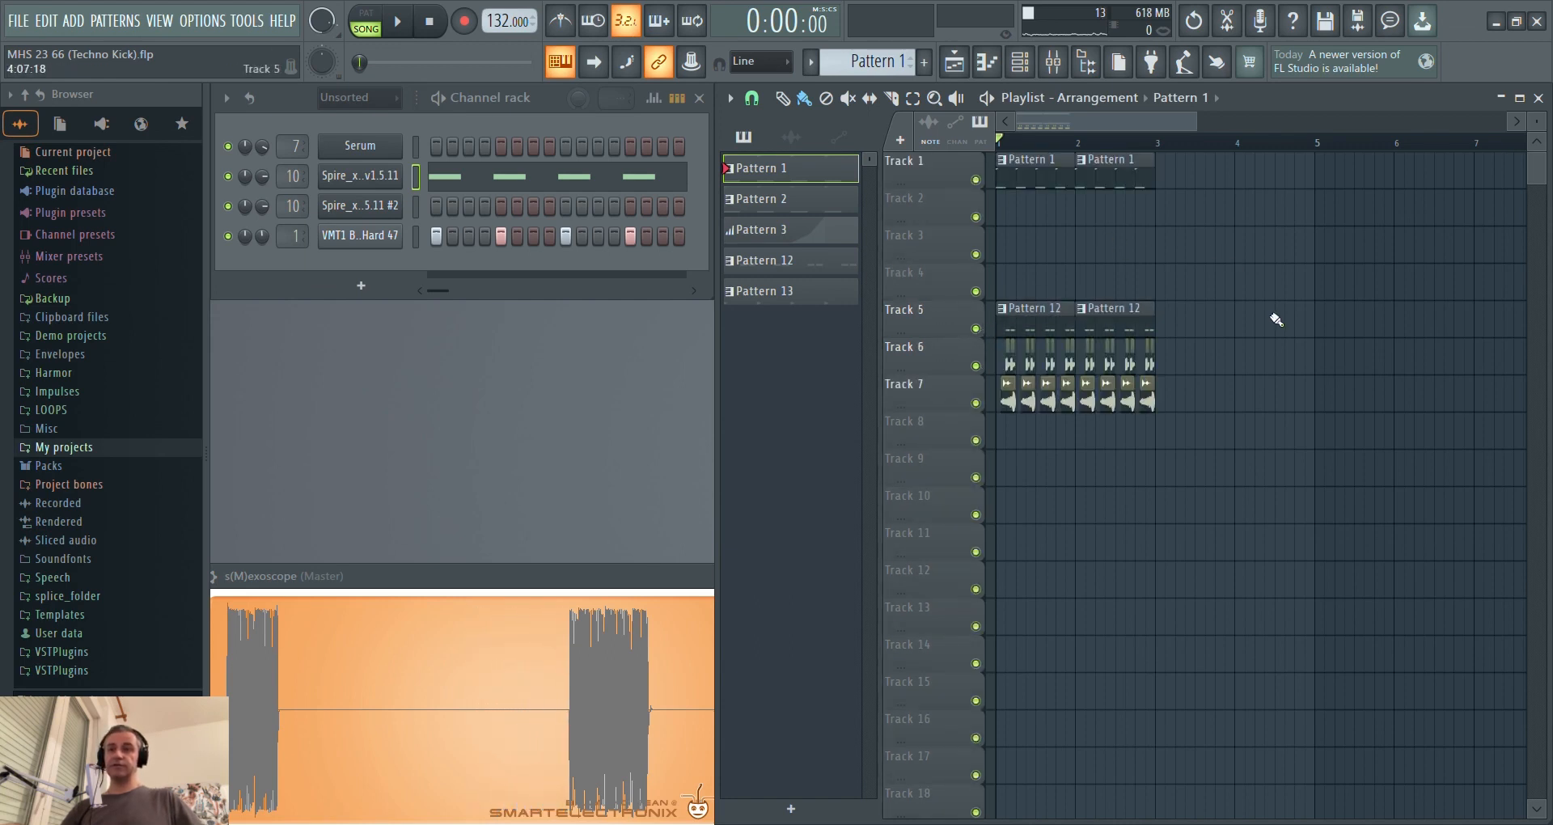
scroll(1276, 319, down, 2)
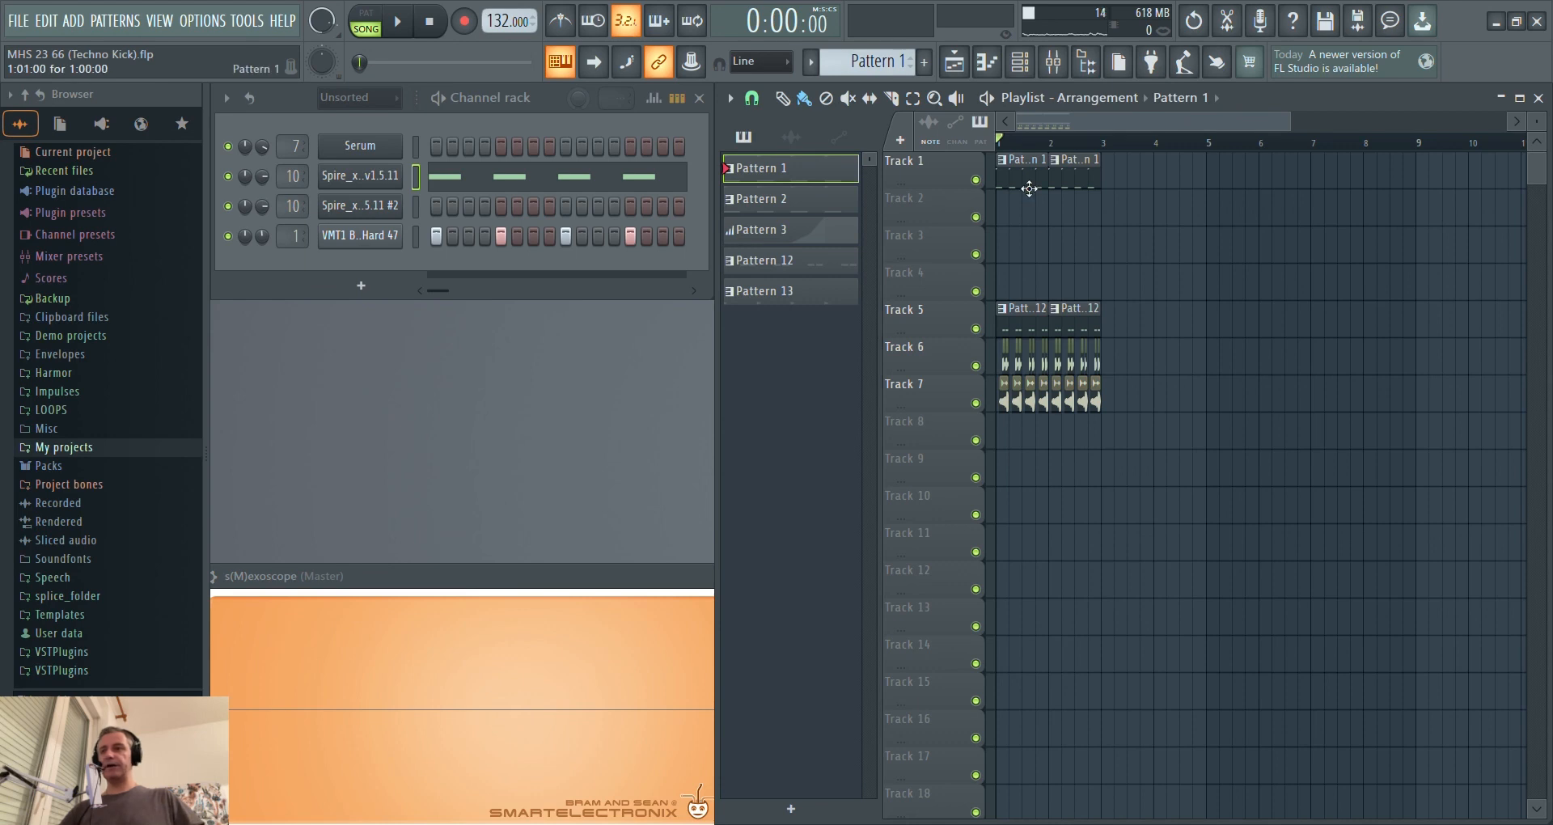
In pattern mode, lengthen the four E3 Spire notes of Pattern 1 to 0:03:16 each and play the pattern.
click(371, 26)
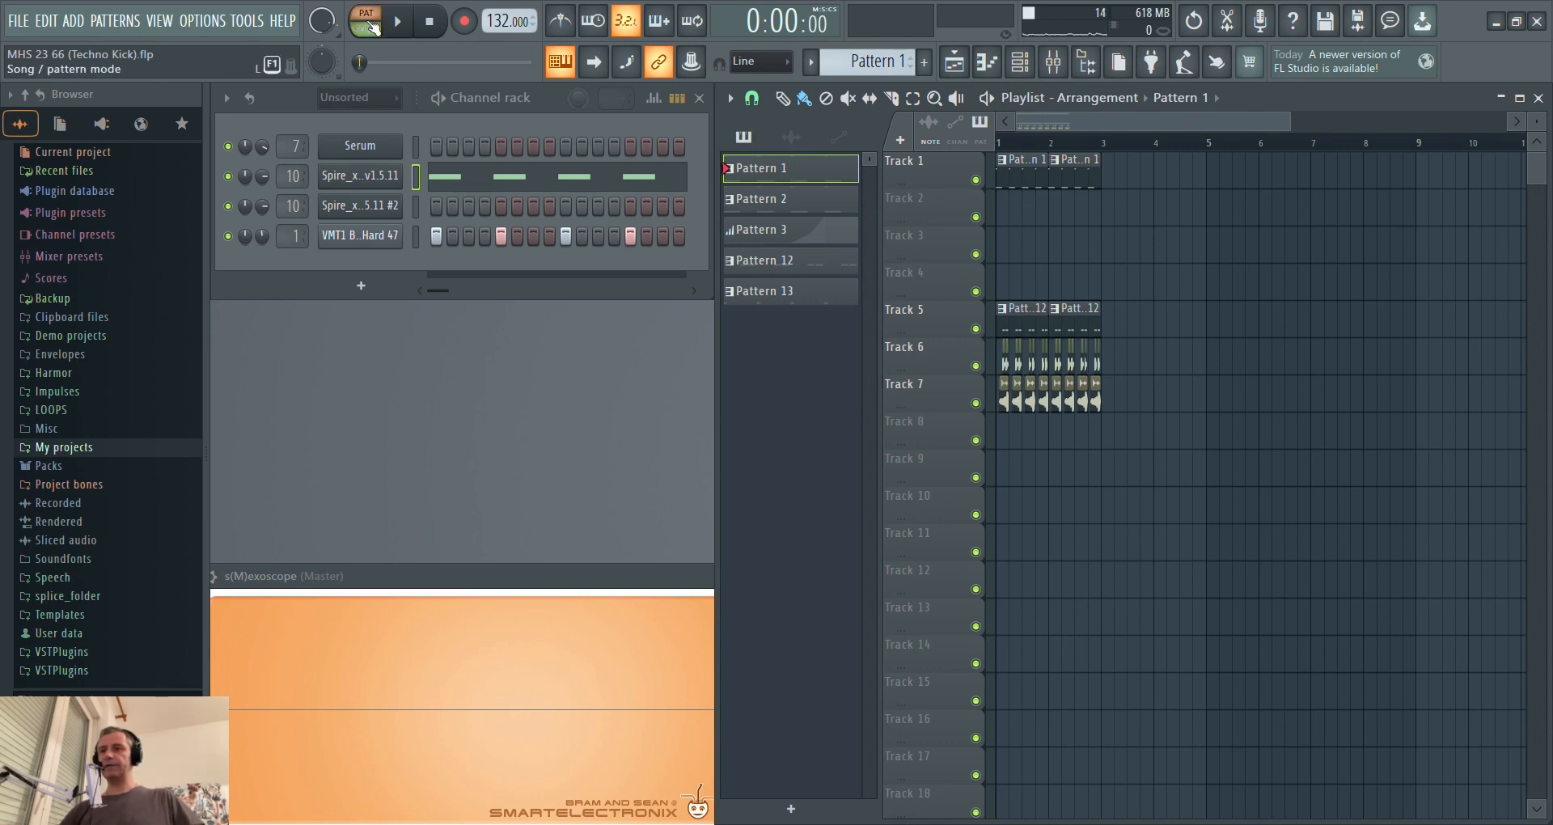
click(477, 180)
drag(1160, 401, 321, 630)
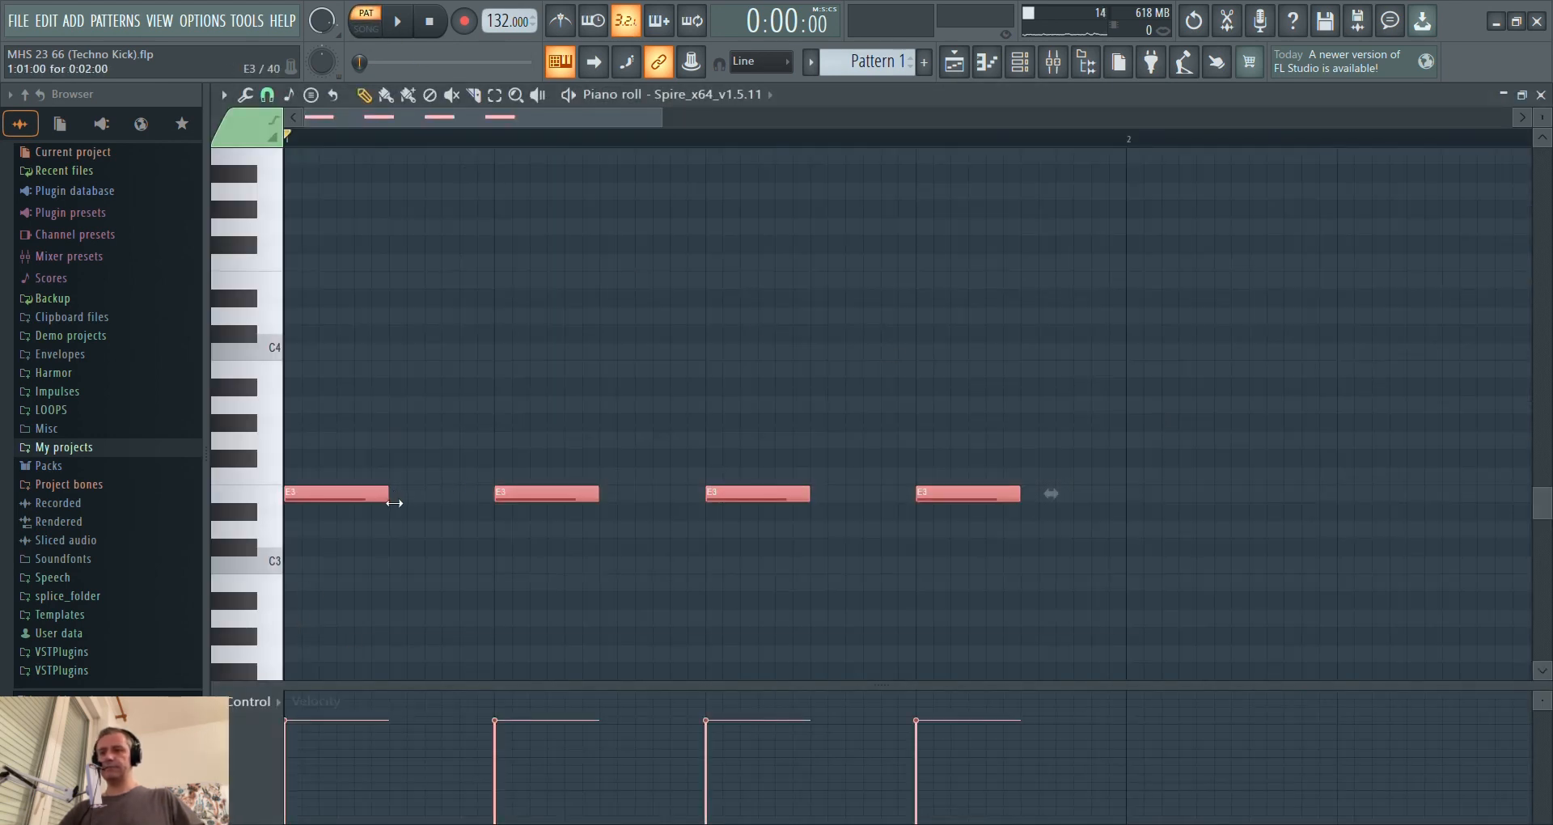
drag(388, 494, 477, 527)
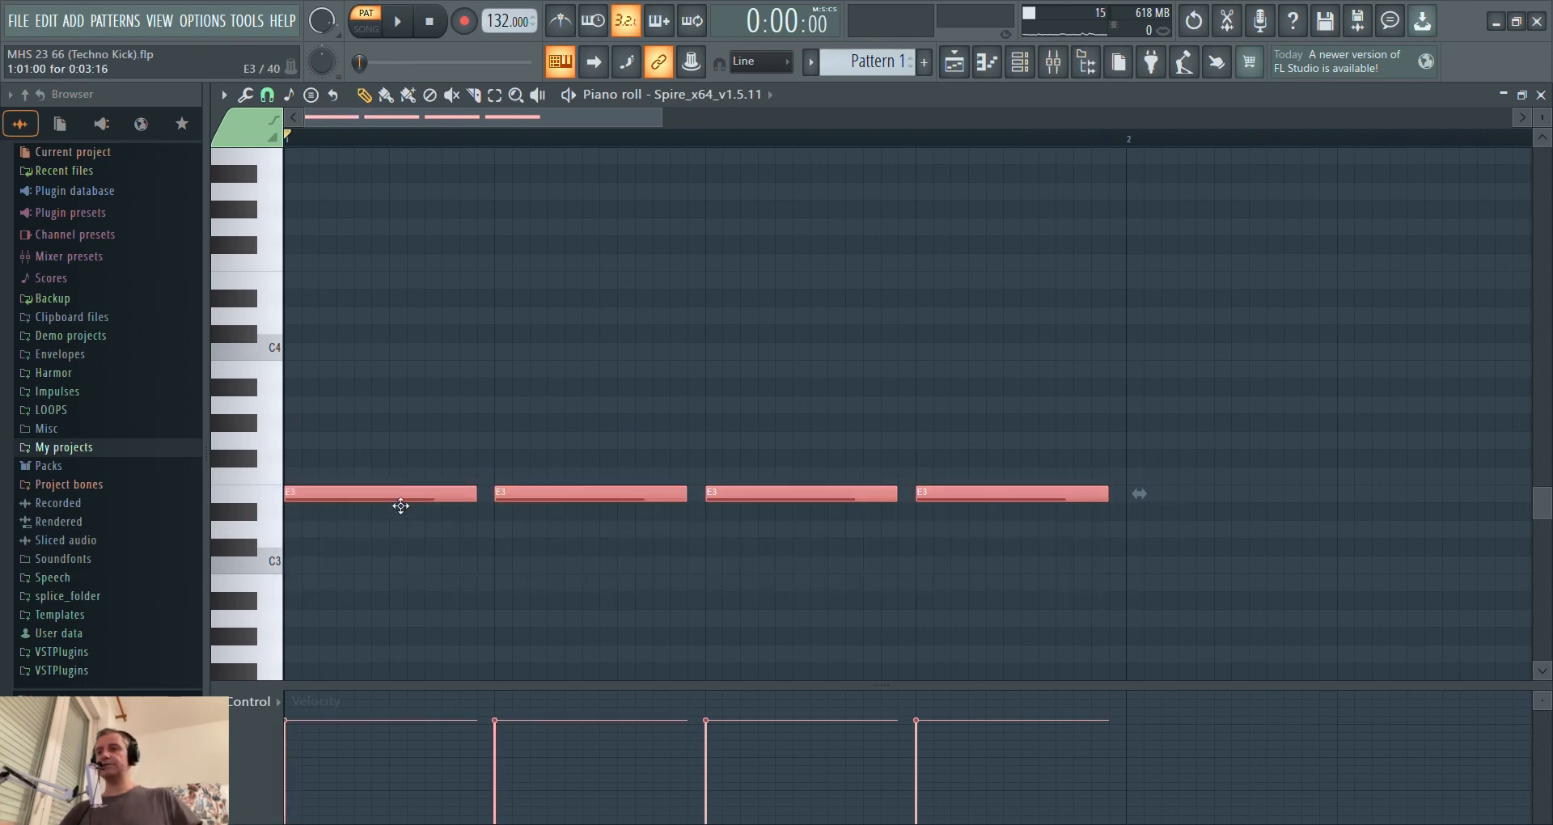
key(space)
drag(396, 500, 330, 495)
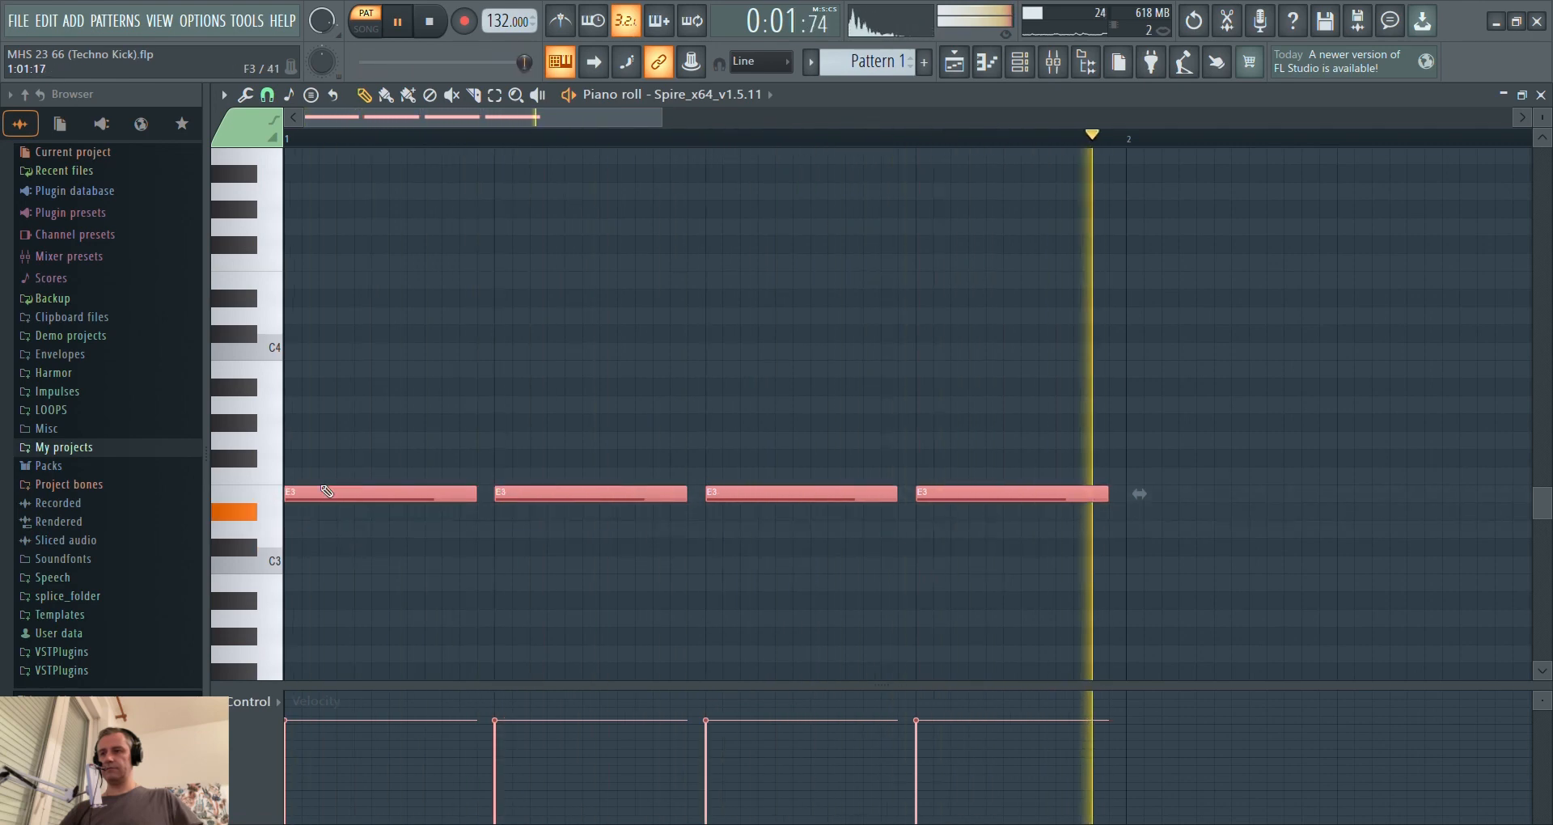
Set the four E3 Spire notes of Pattern 1 back to half a beat each and stop playback.
key(F7)
key(F7)
key(ctrl+a)
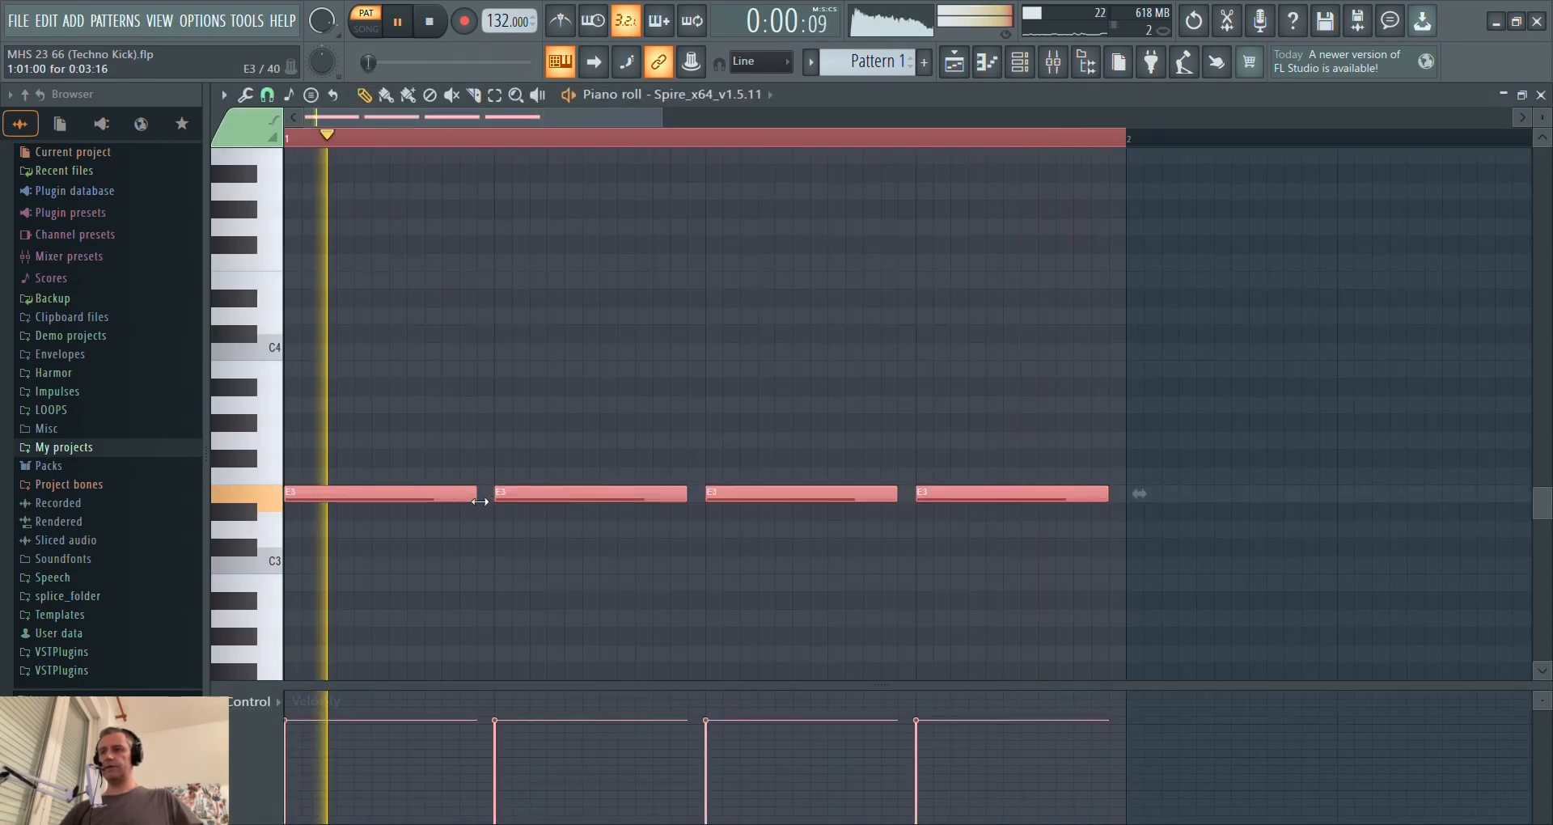
key(space)
key(F7)
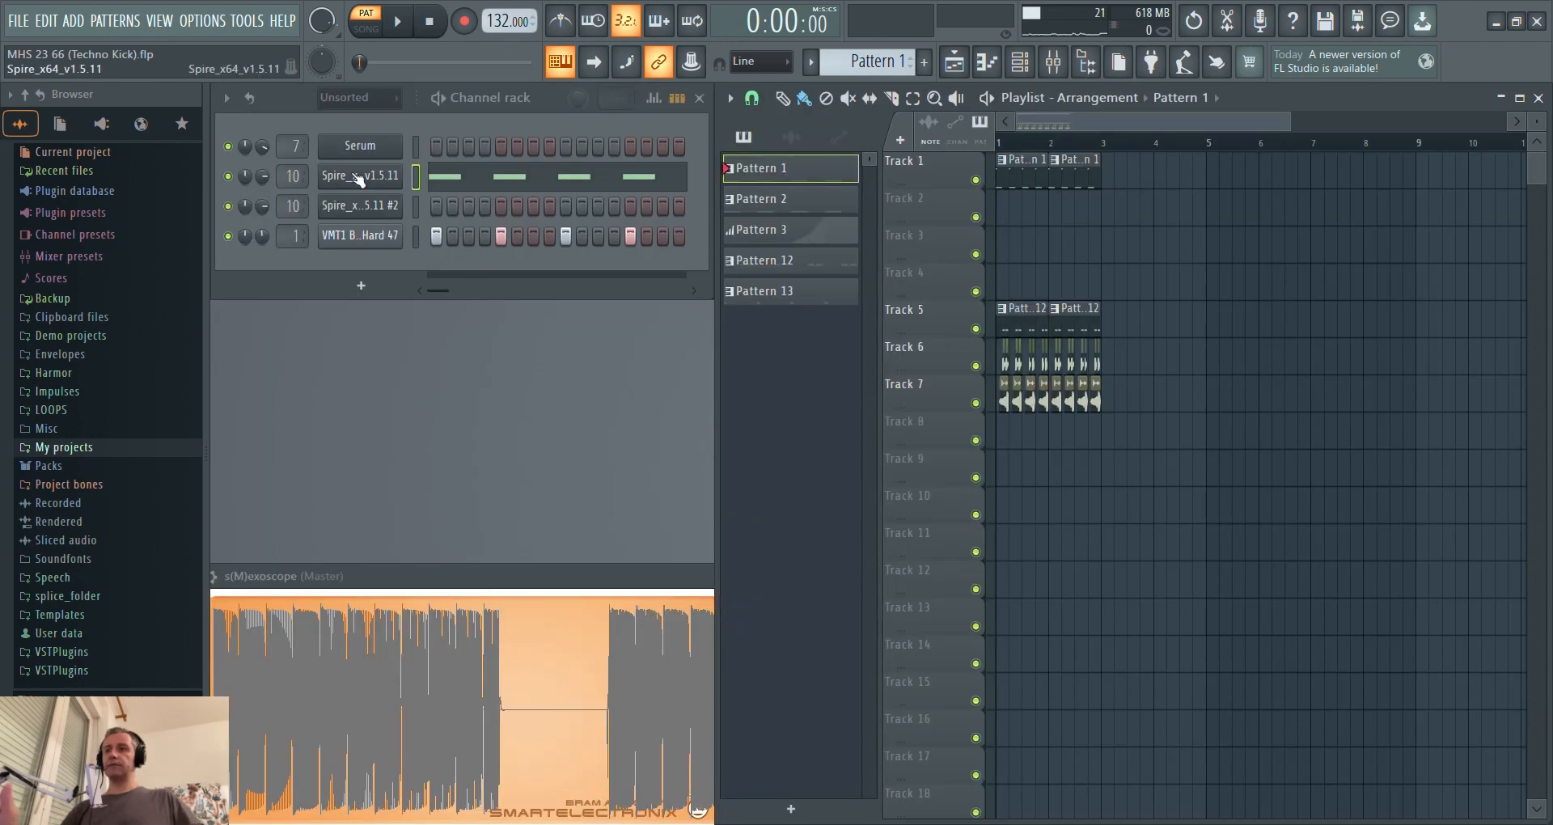
Review the kick's Spire synth settings and examine its Pattern 1 notes in the piano roll.
click(402, 176)
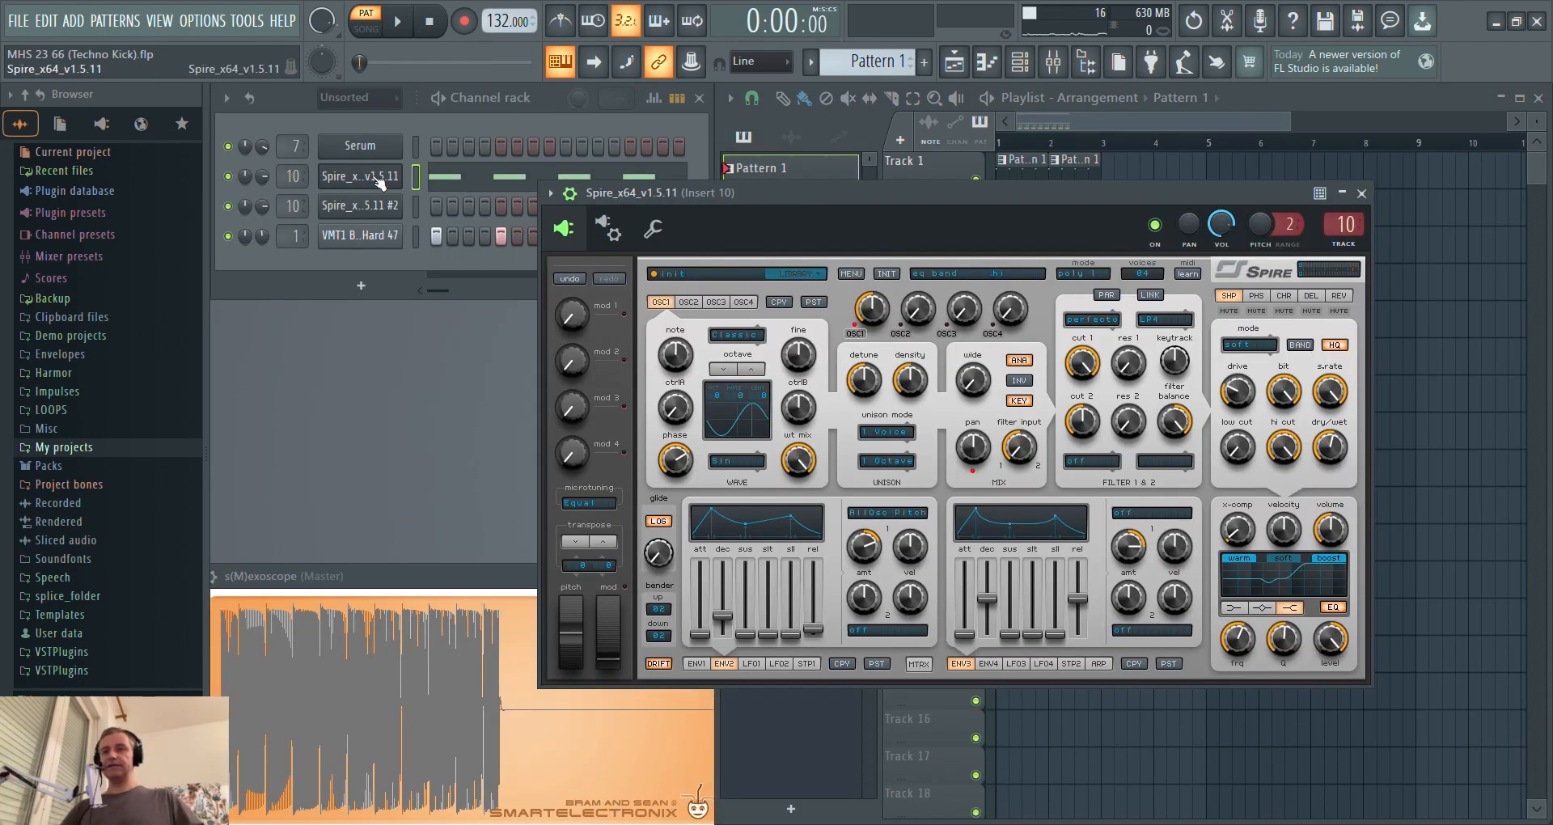
click(376, 178)
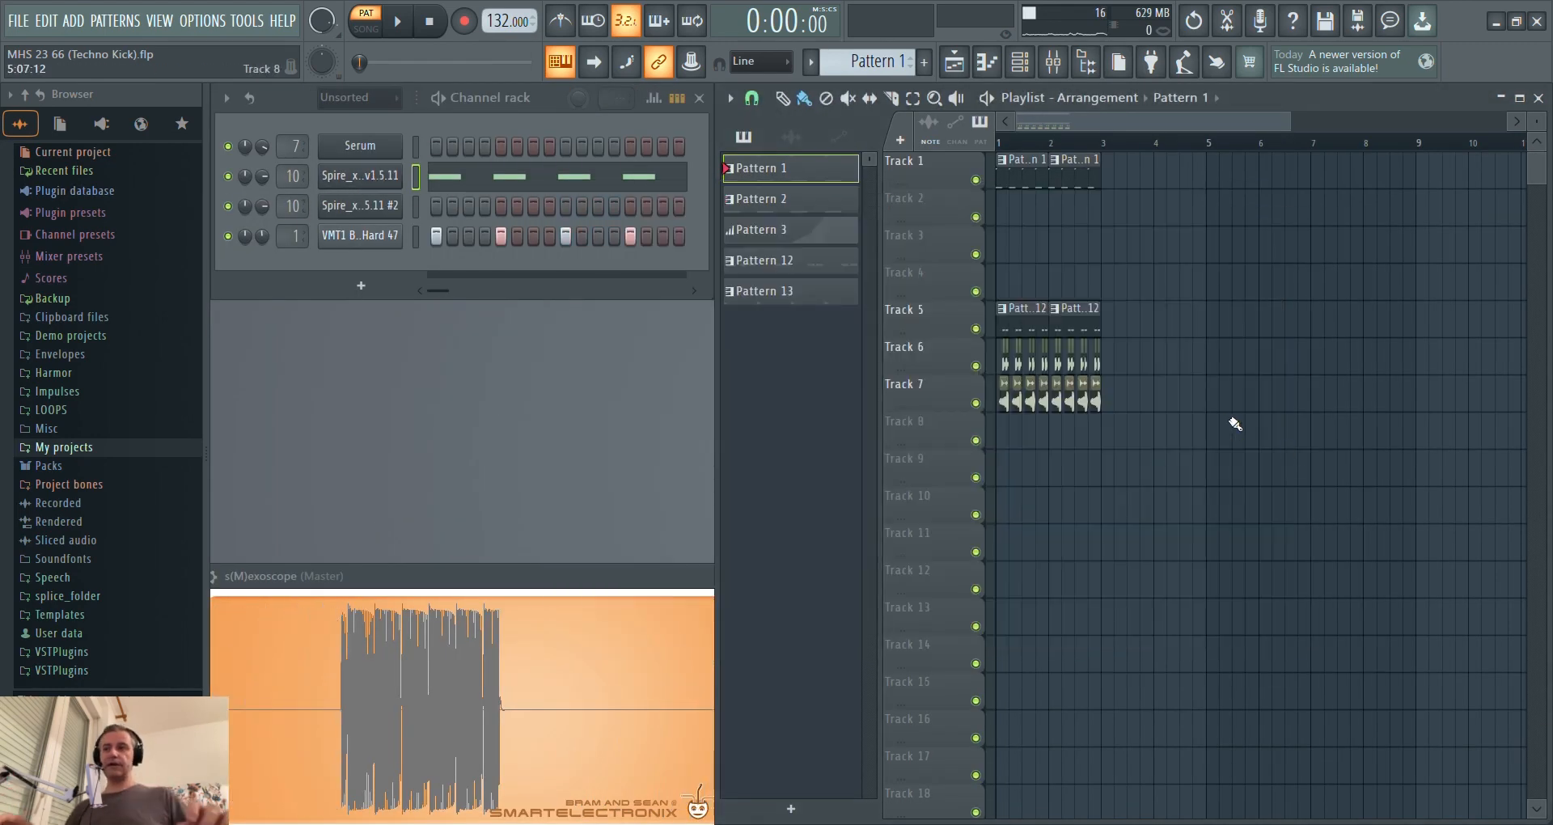
click(536, 180)
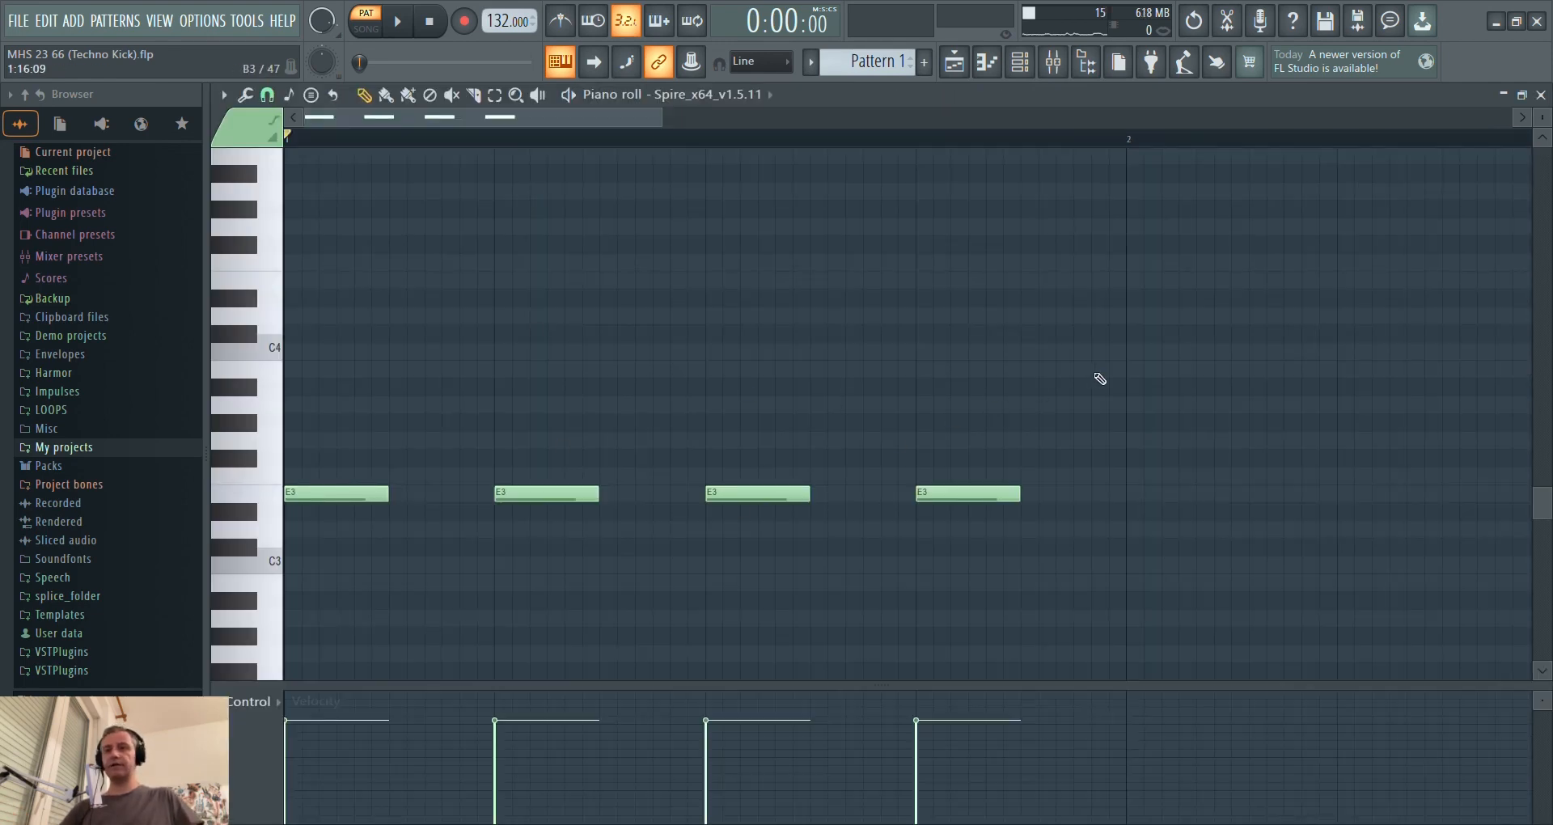
key(Escape)
scroll(1240, 263, up, 2)
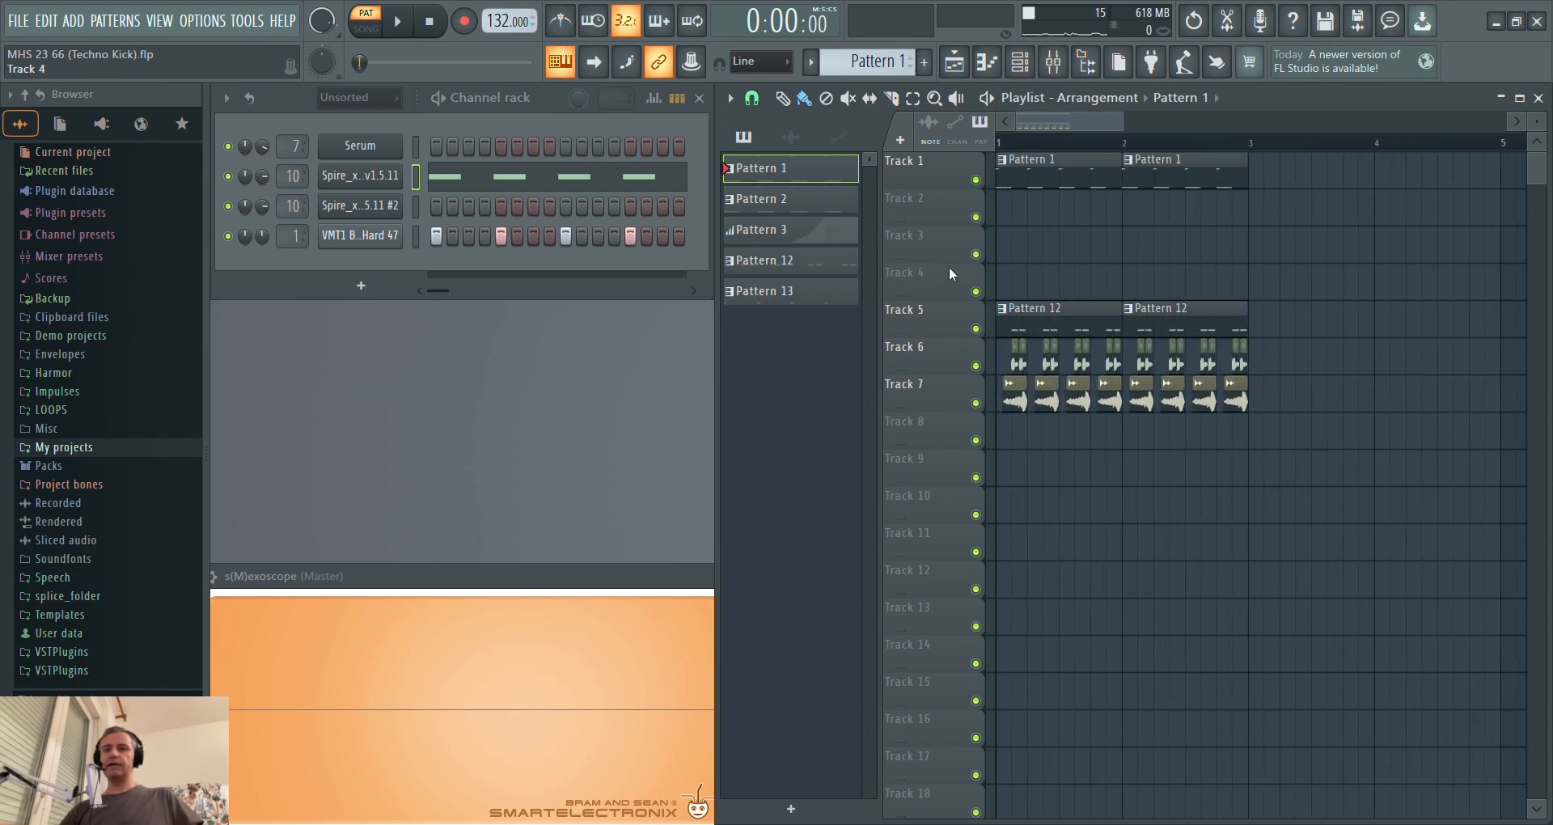
scroll(1298, 271, down, 4)
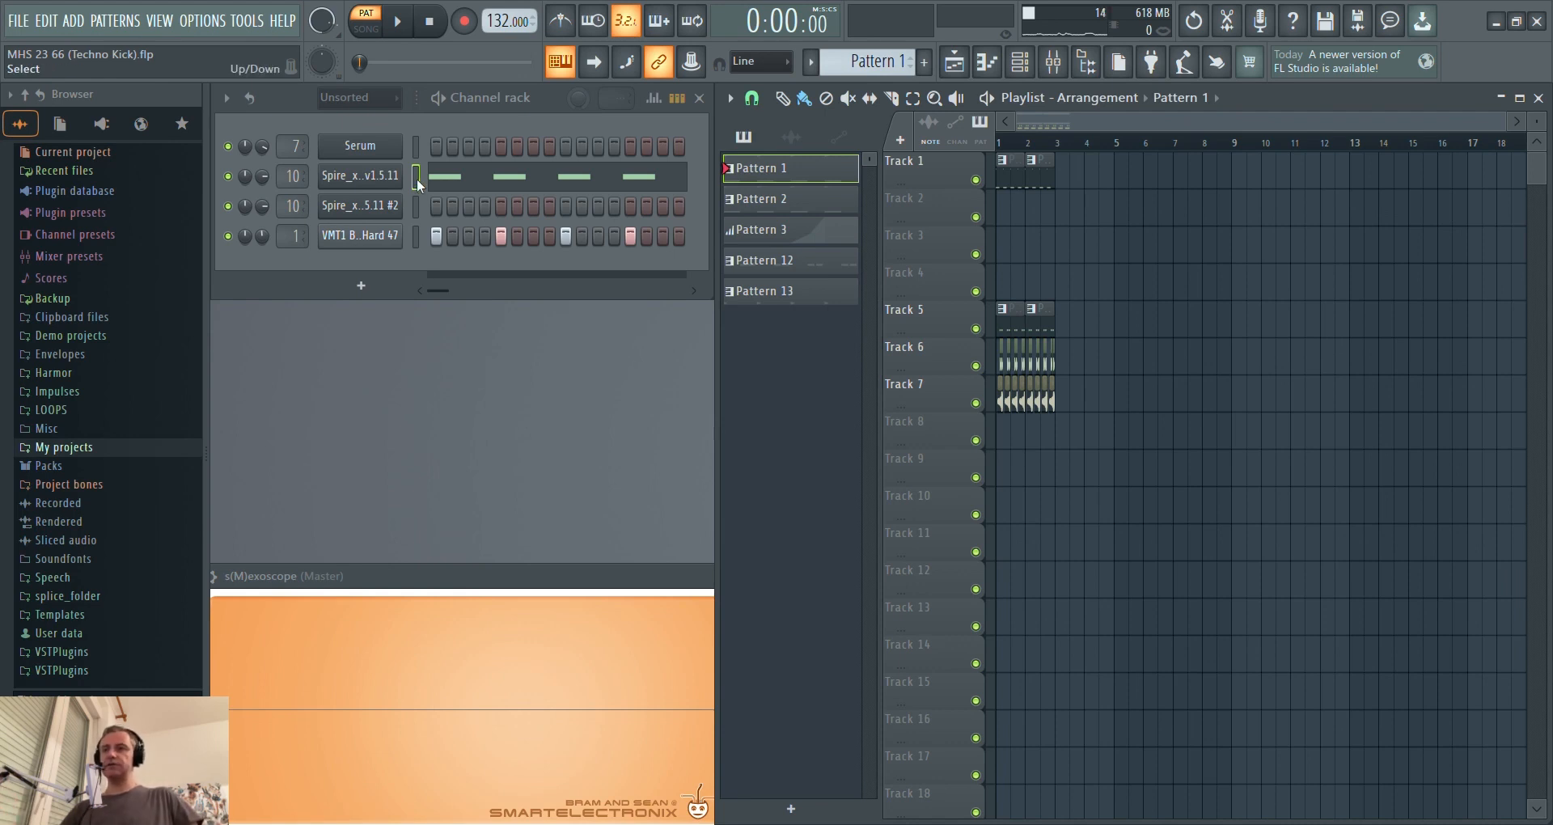
click(473, 186)
scroll(334, 513, up, 3)
scroll(622, 278, down, 4)
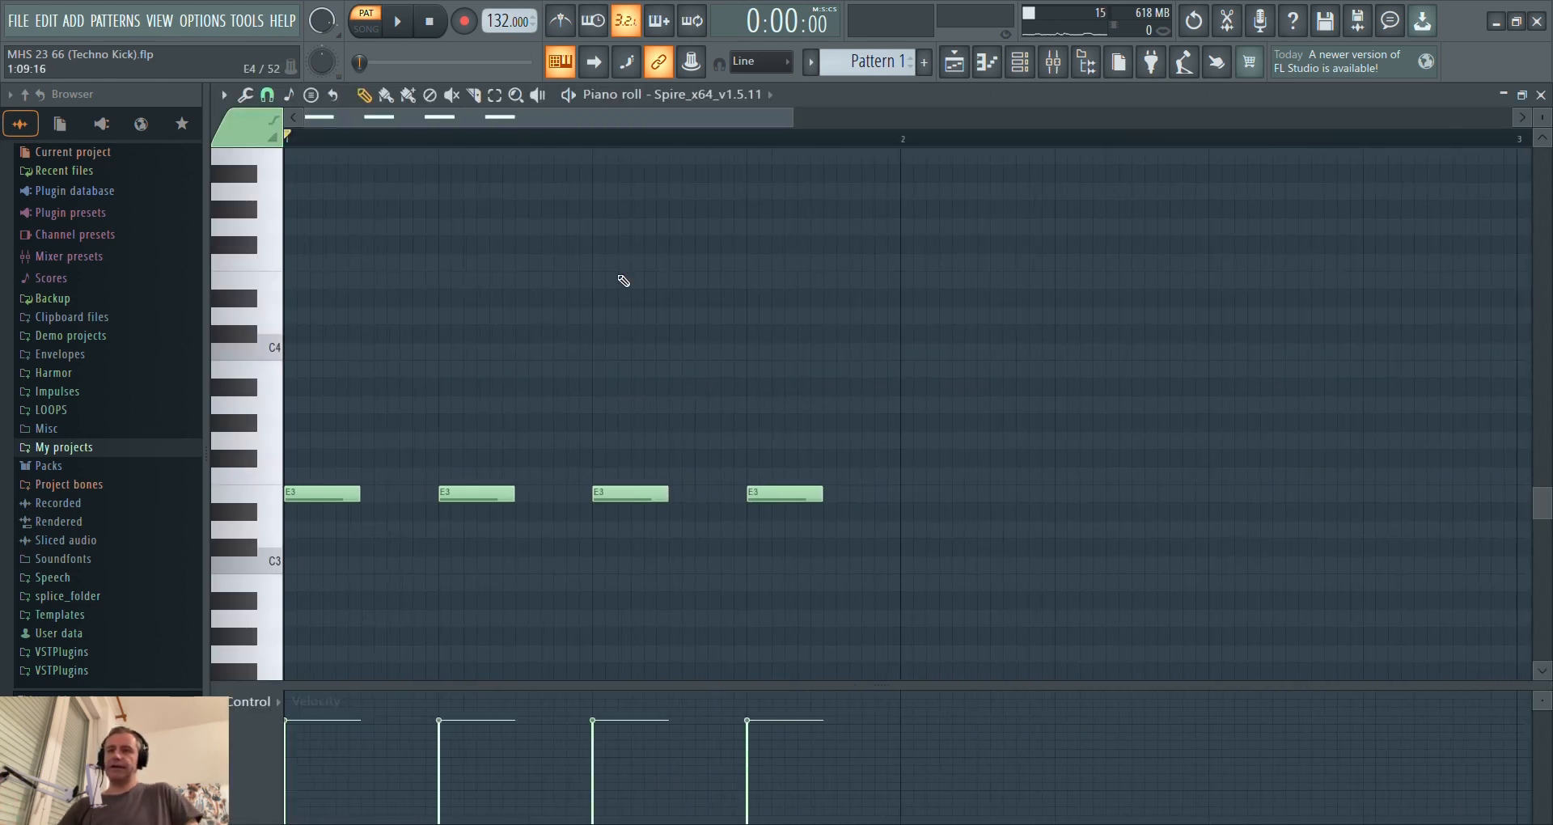
scroll(729, 335, down, 3)
scroll(734, 340, down, 1)
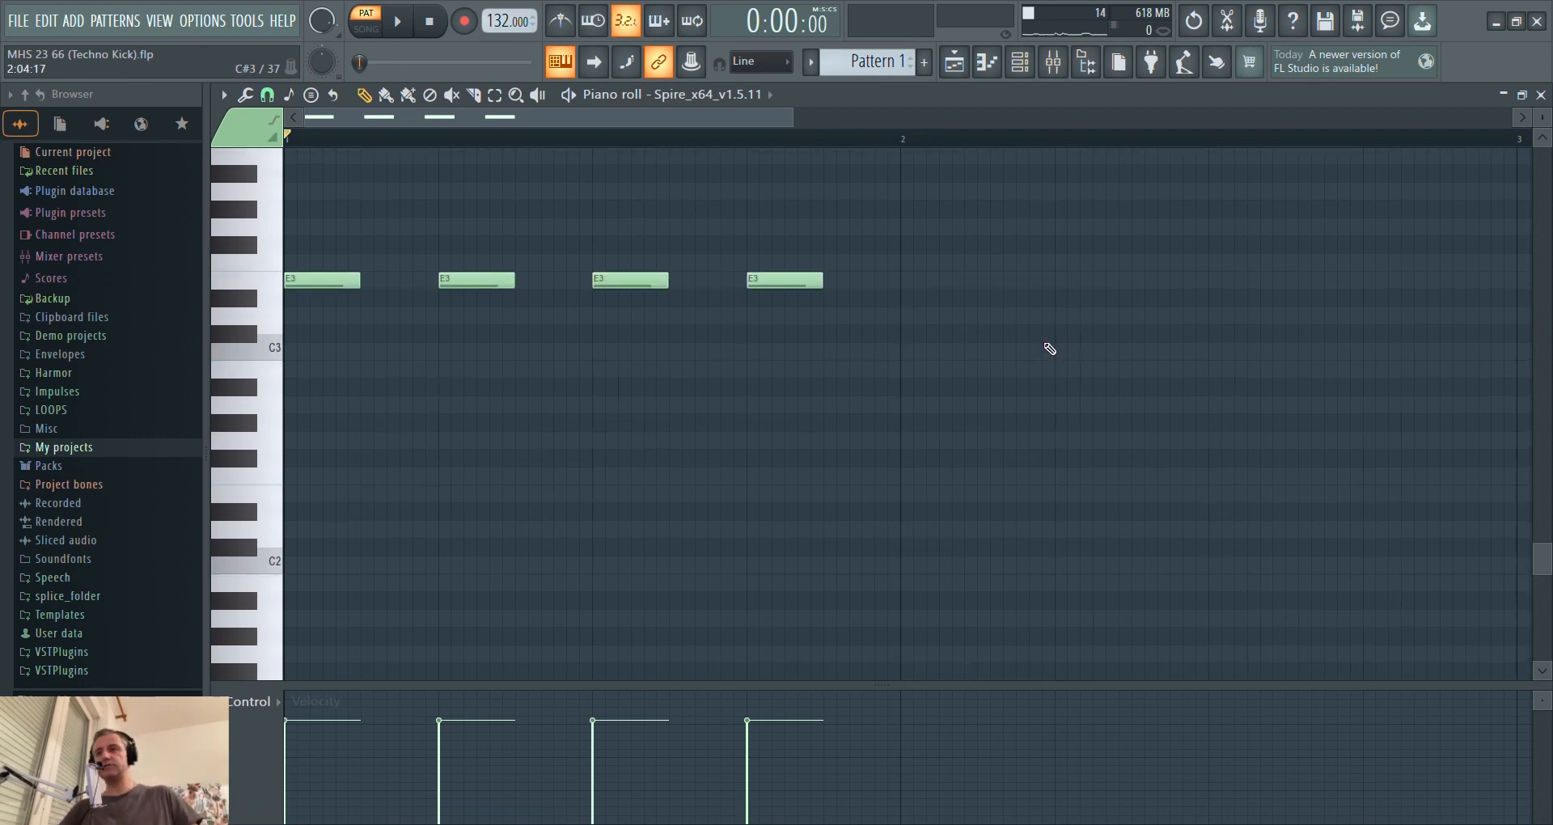
key(F7)
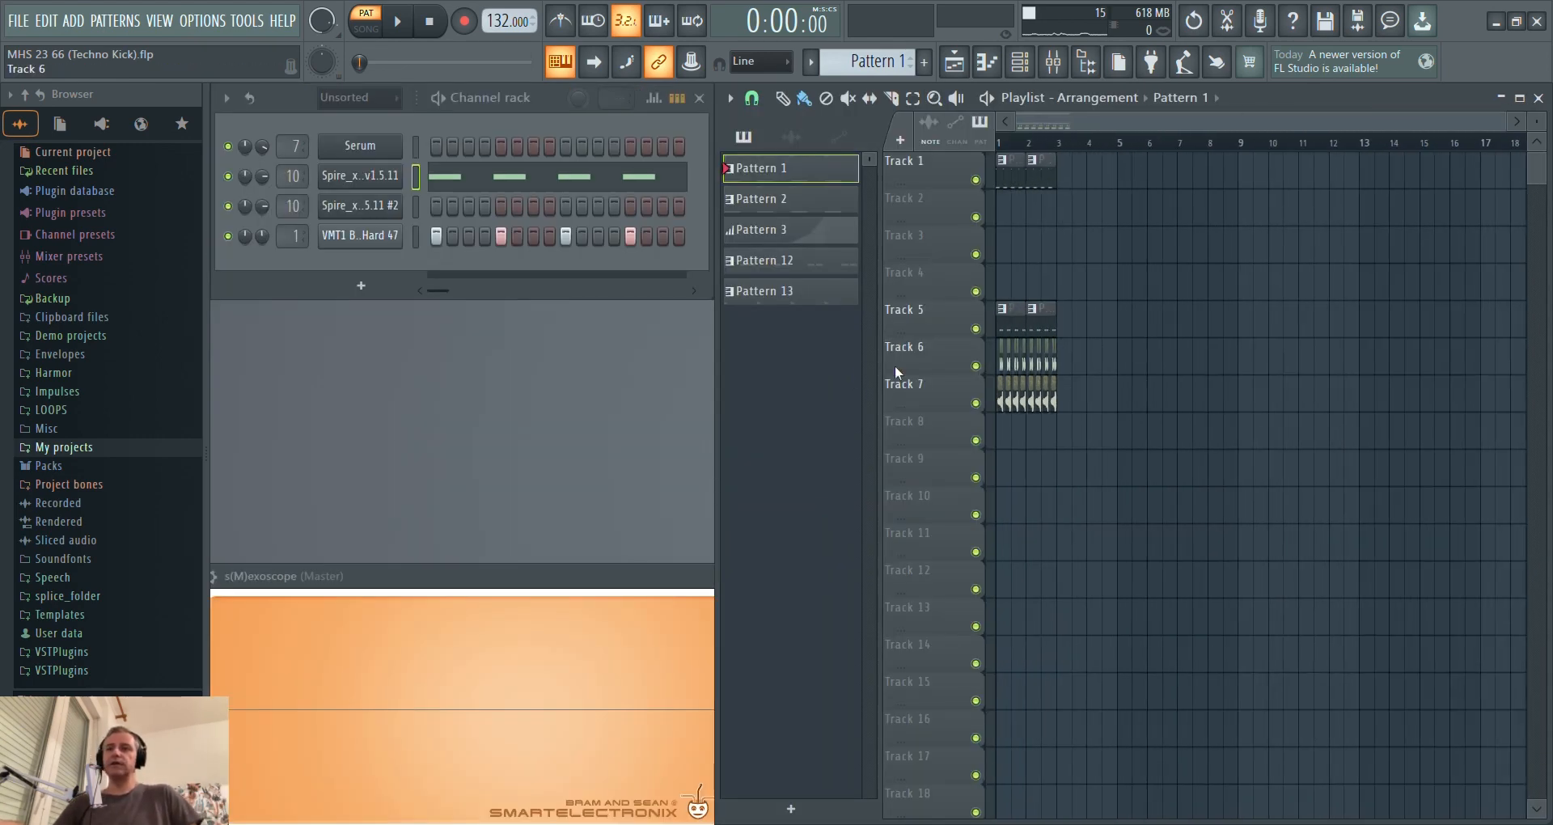
Save the Techno Kick project.
scroll(870, 369, up, 3)
scroll(870, 369, down, 3)
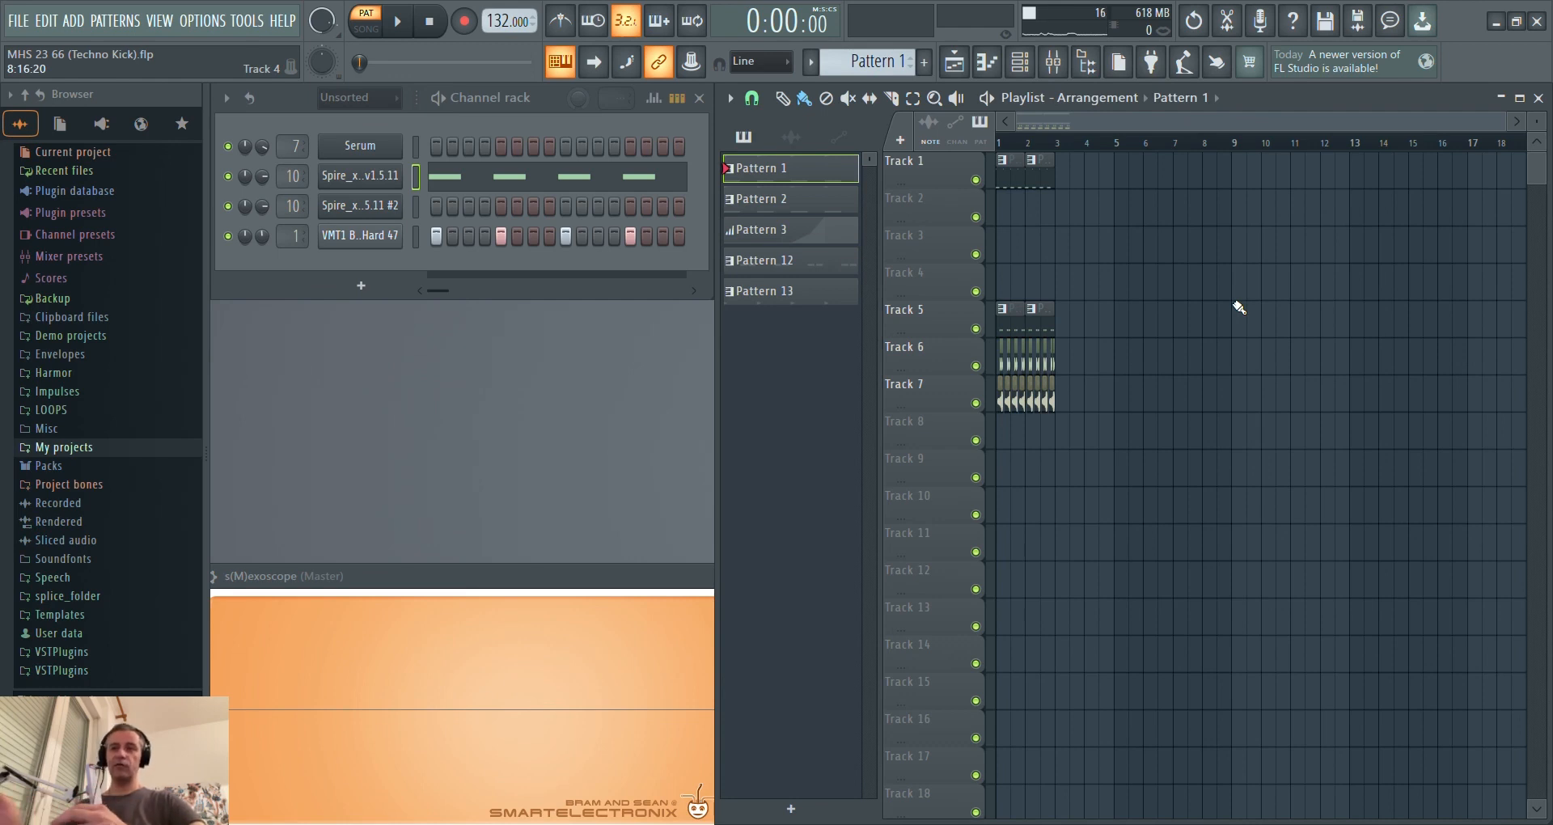
key(ctrl+s)
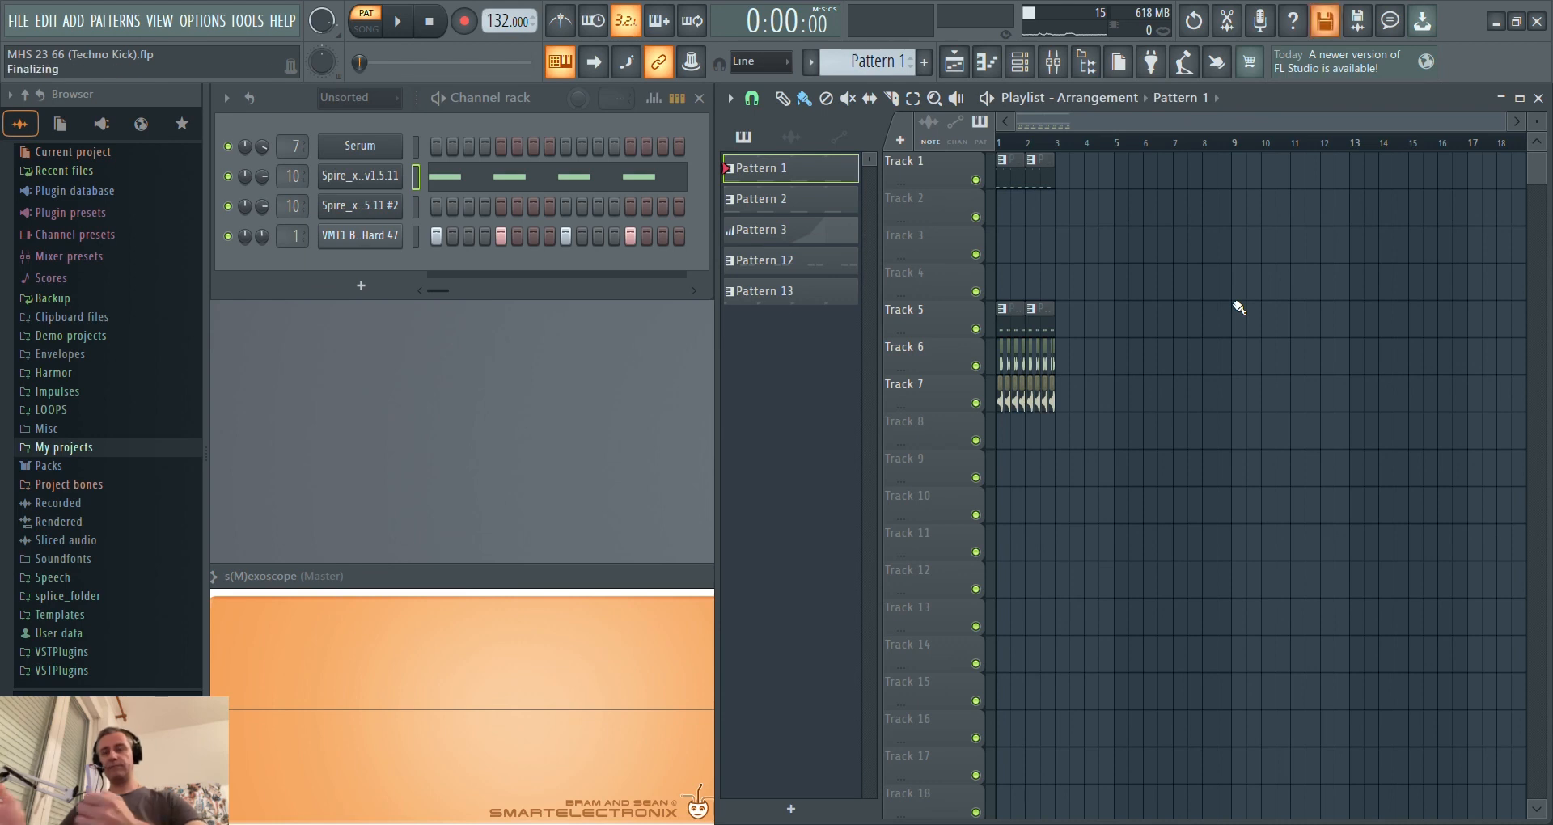